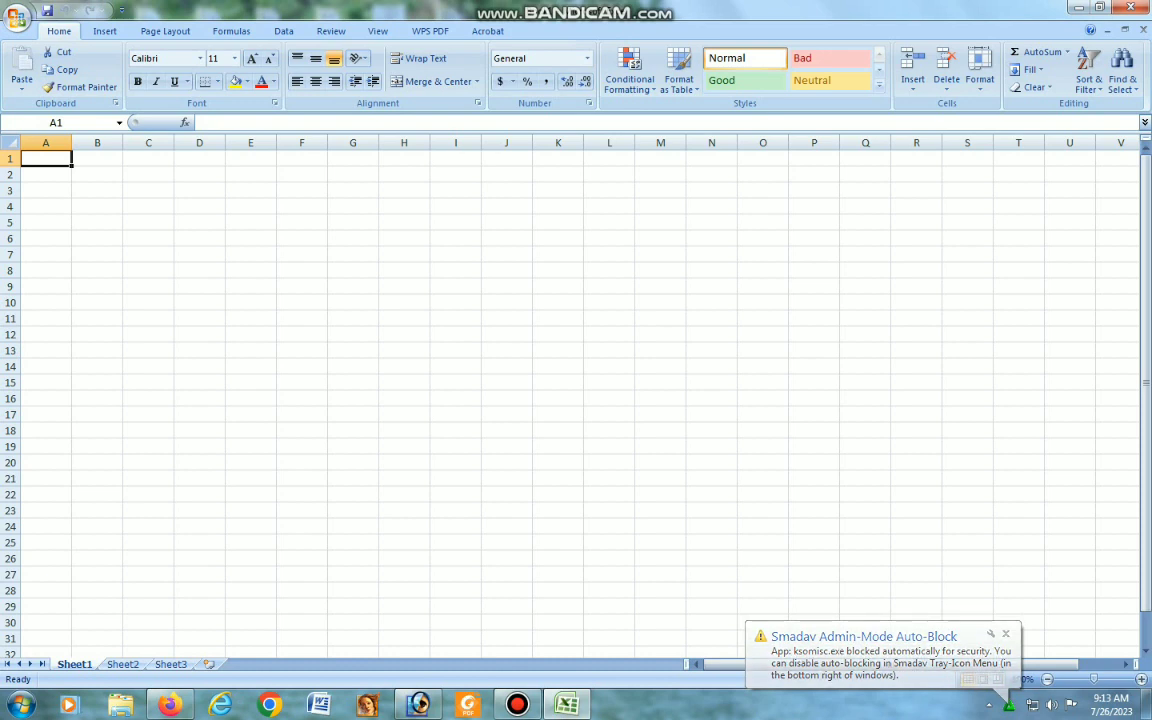
# Merge and center the range D1:I5 and set its font to Times New Roman
pyautogui.moveTo(199, 158); pyautogui.dragTo(470, 224)
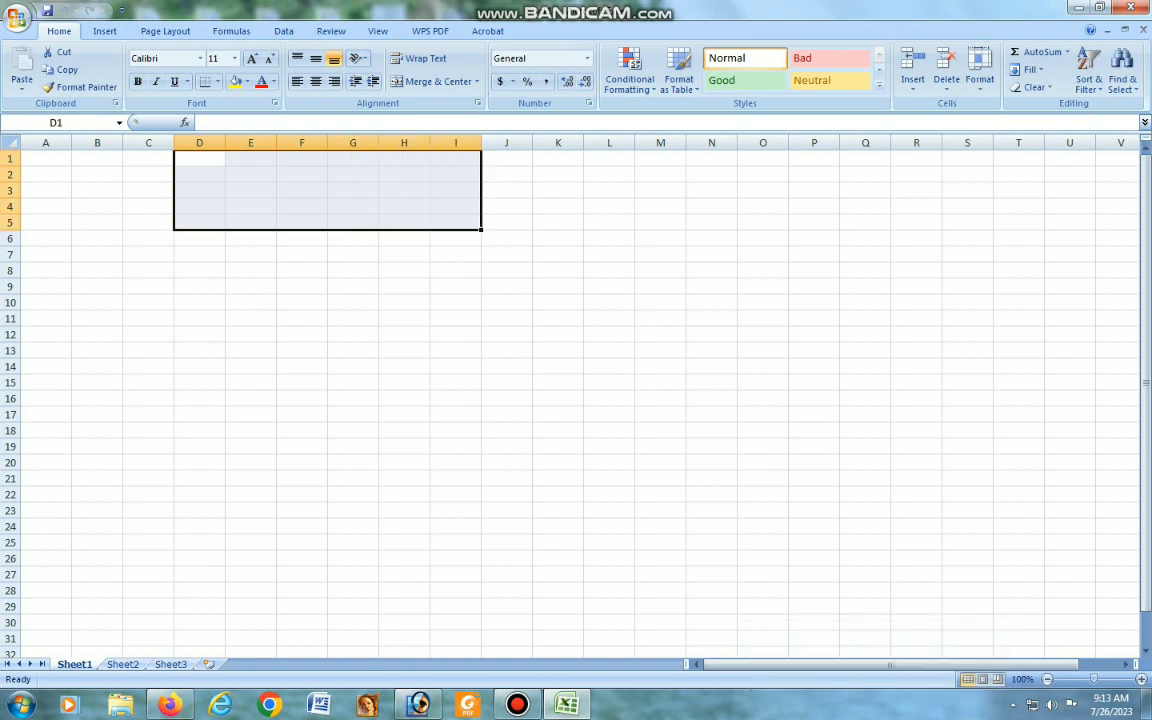
pyautogui.click(436, 81)
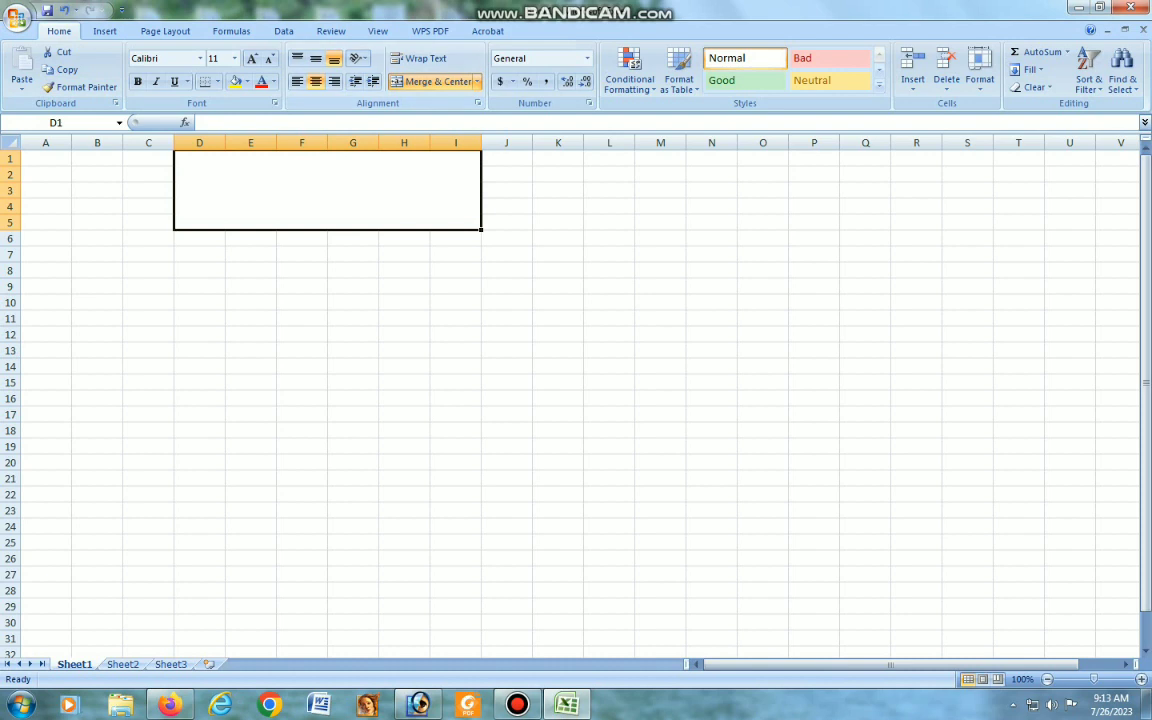
pyautogui.click(200, 58)
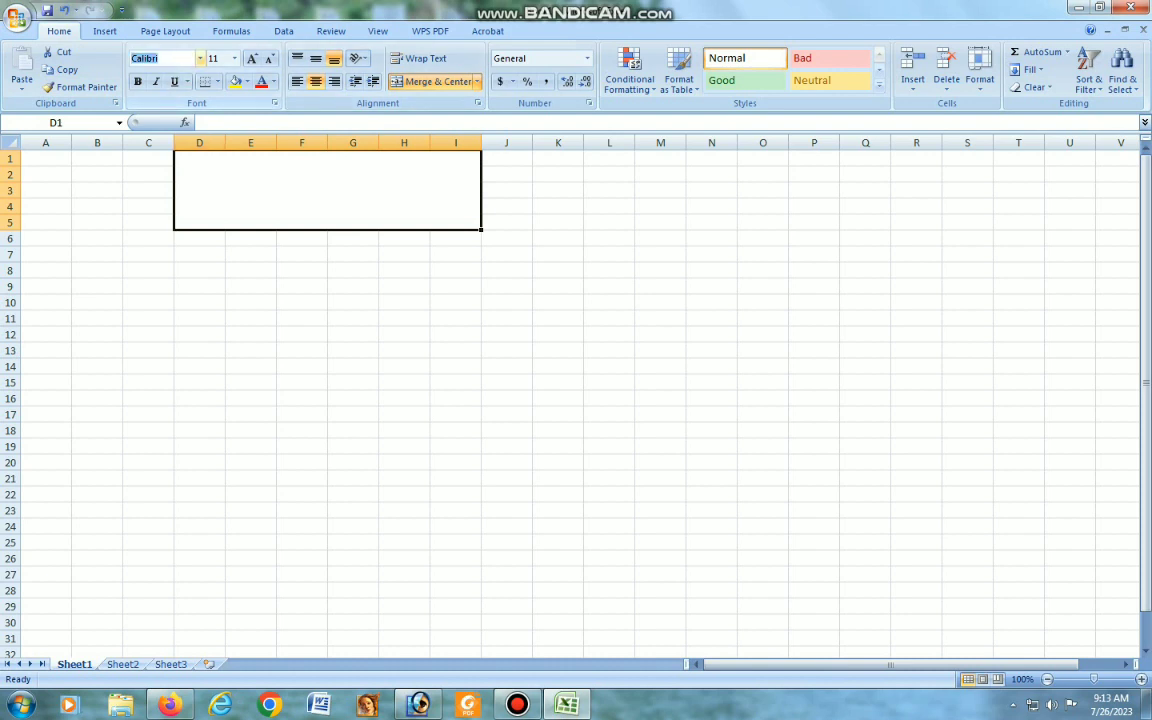
pyautogui.write('Times New Rom')
pyautogui.press('Return')
pyautogui.press('BackSpace')
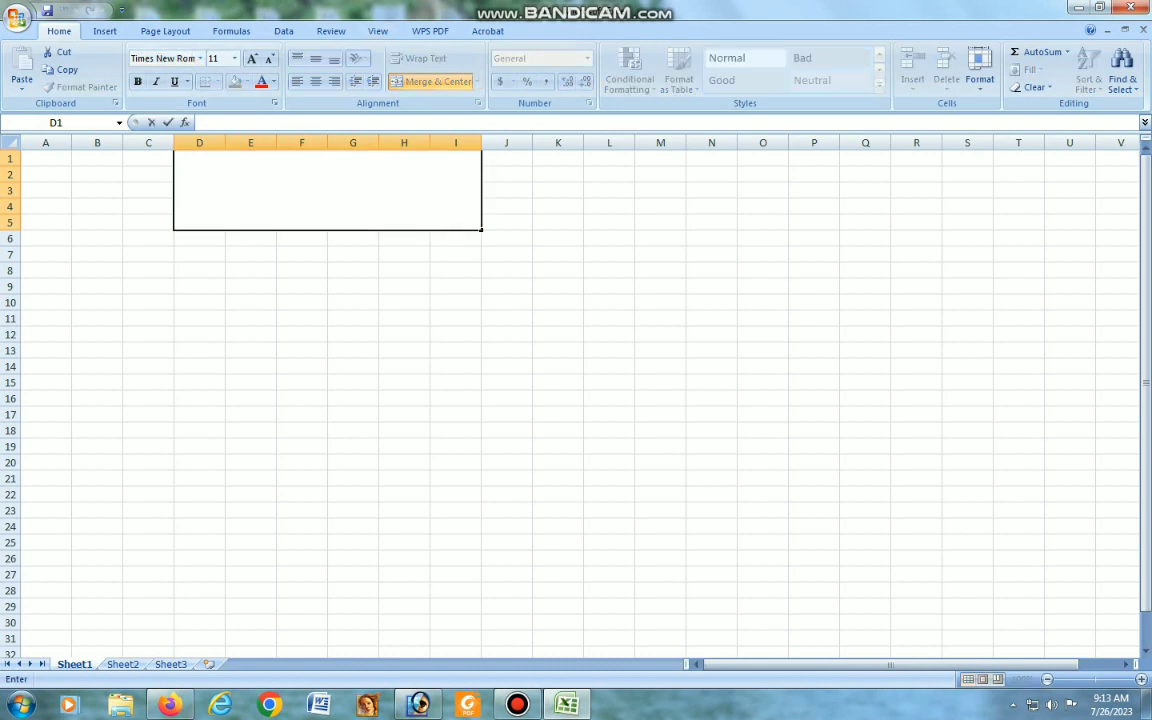
# Enter the title "Salary Sheet" in the merged cell and set its text to size 36
pyautogui.write('Salary Sh')
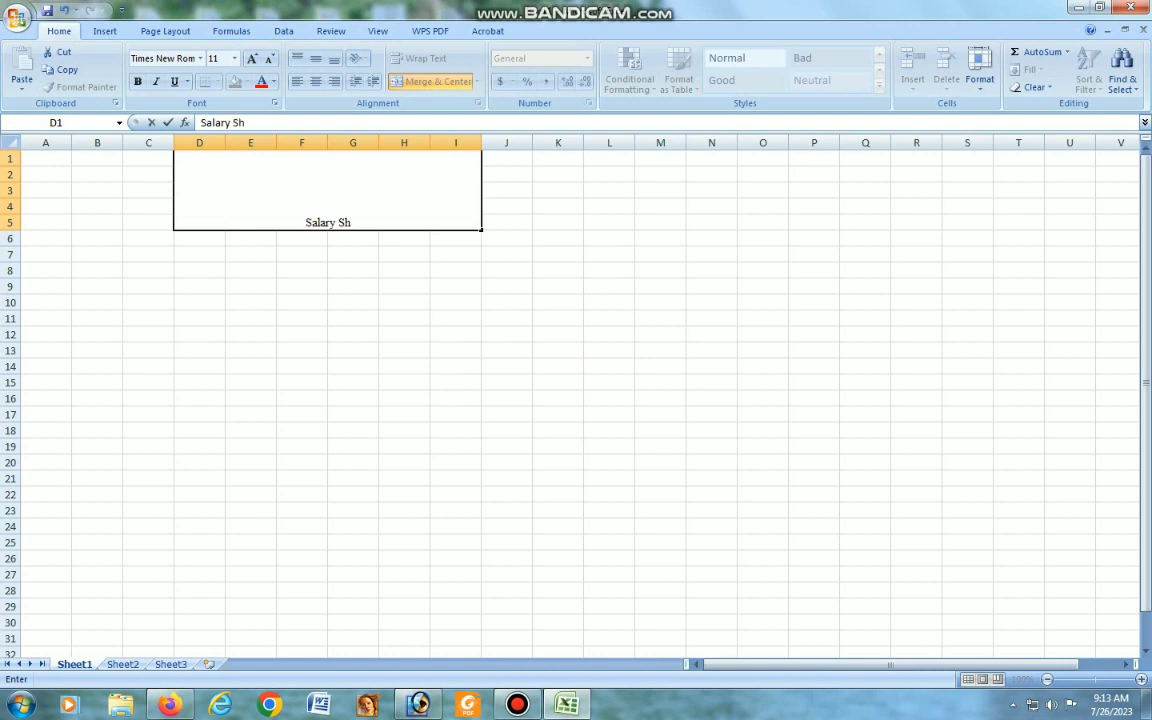
pyautogui.write('eet')
pyautogui.hotkey('shift', 'Home')
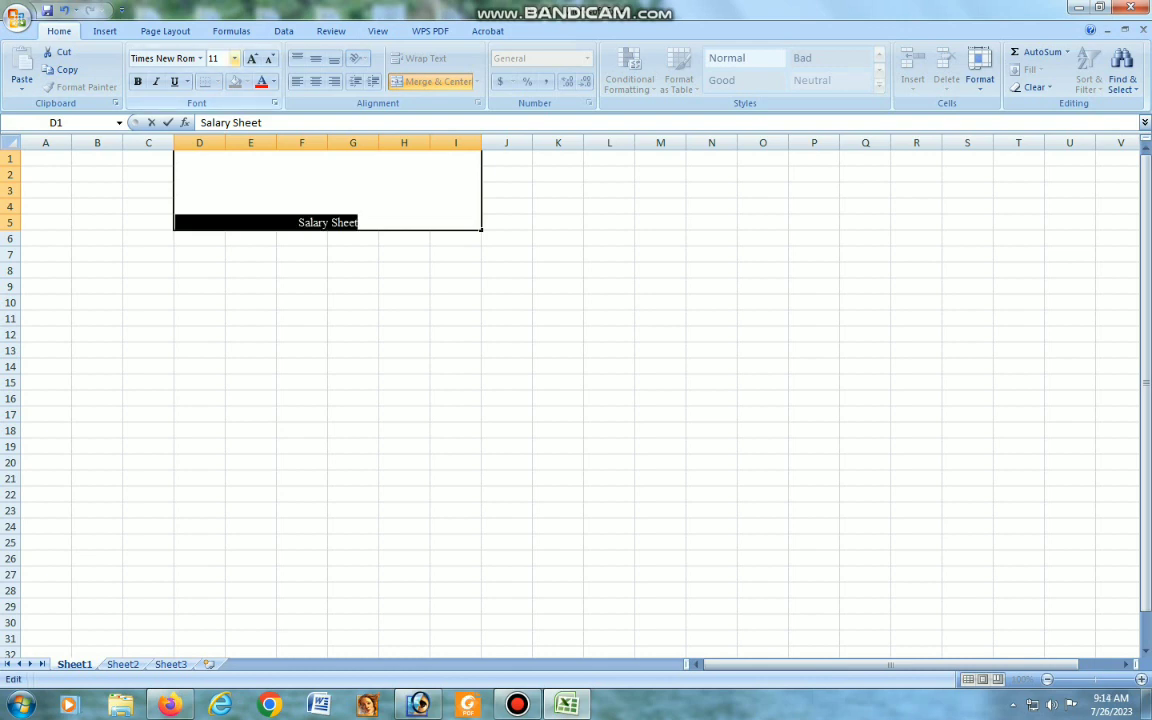
pyautogui.click(234, 58)
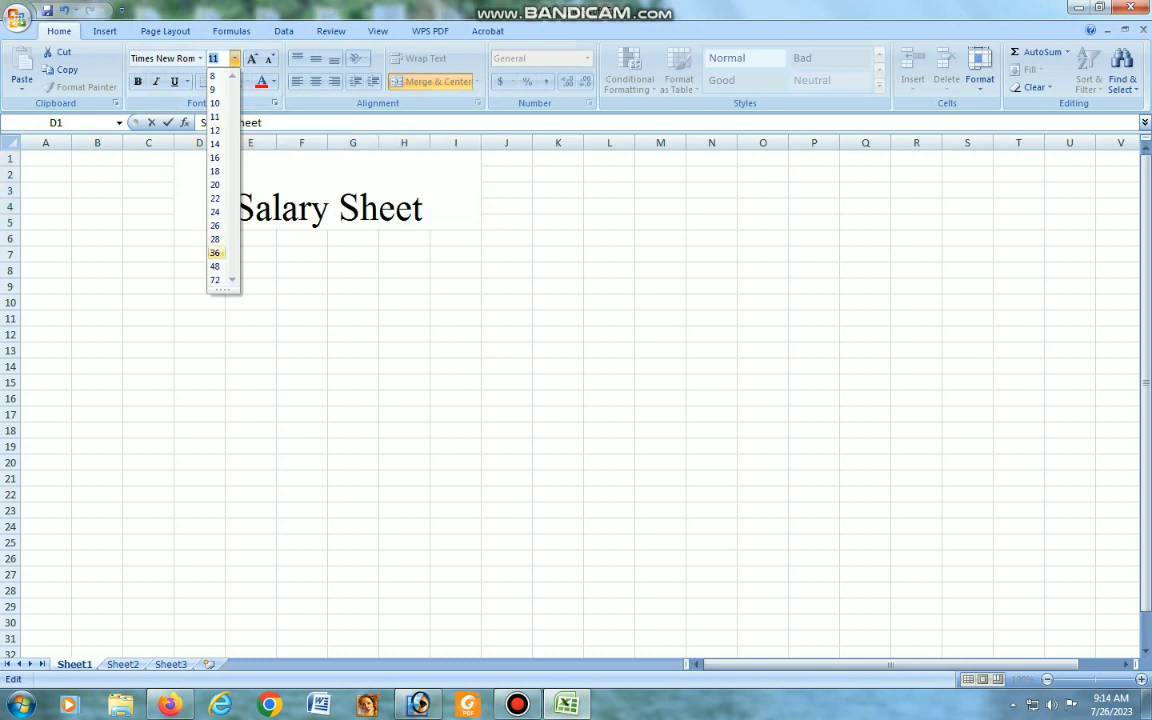
pyautogui.click(214, 253)
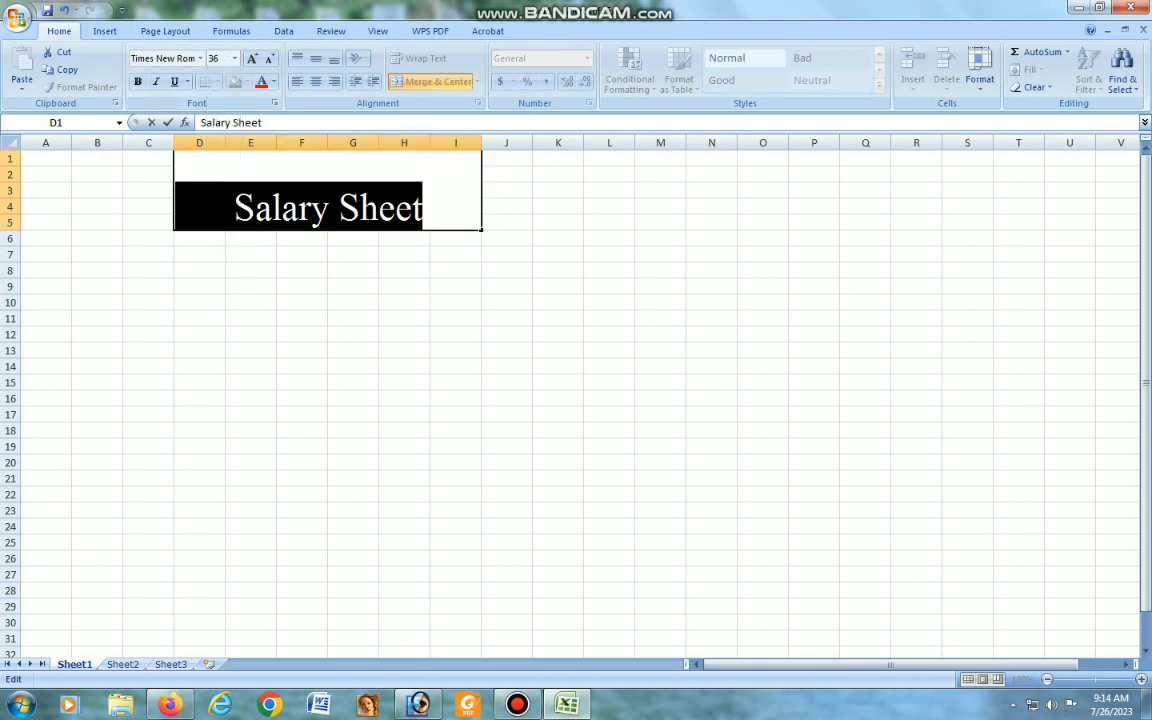
pyautogui.click(456, 239)
# Fill the merged title cell with the standard light blue color
pyautogui.click(385, 205)
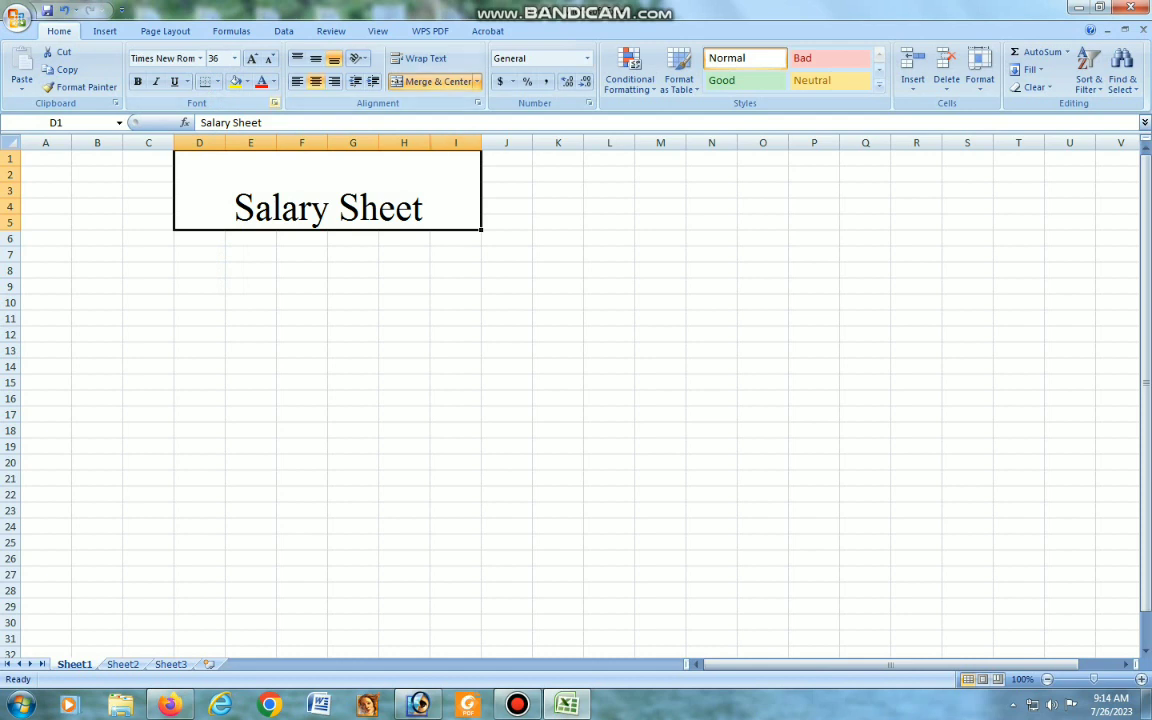
pyautogui.click(247, 82)
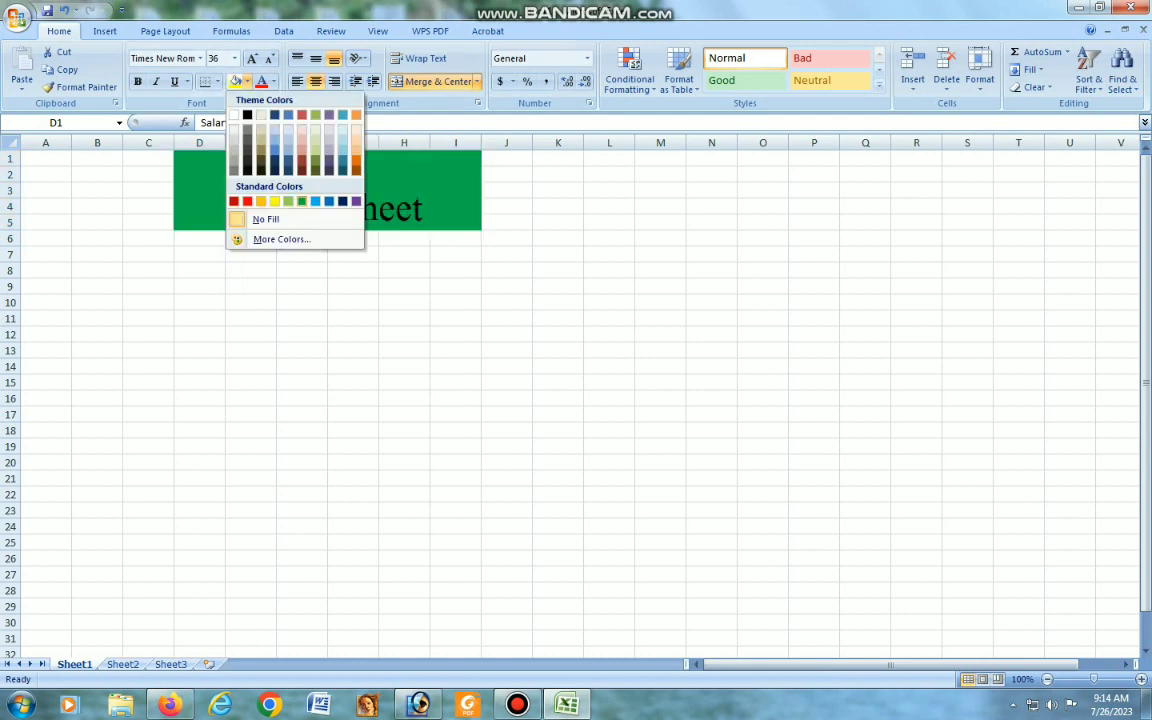
pyautogui.click(315, 201)
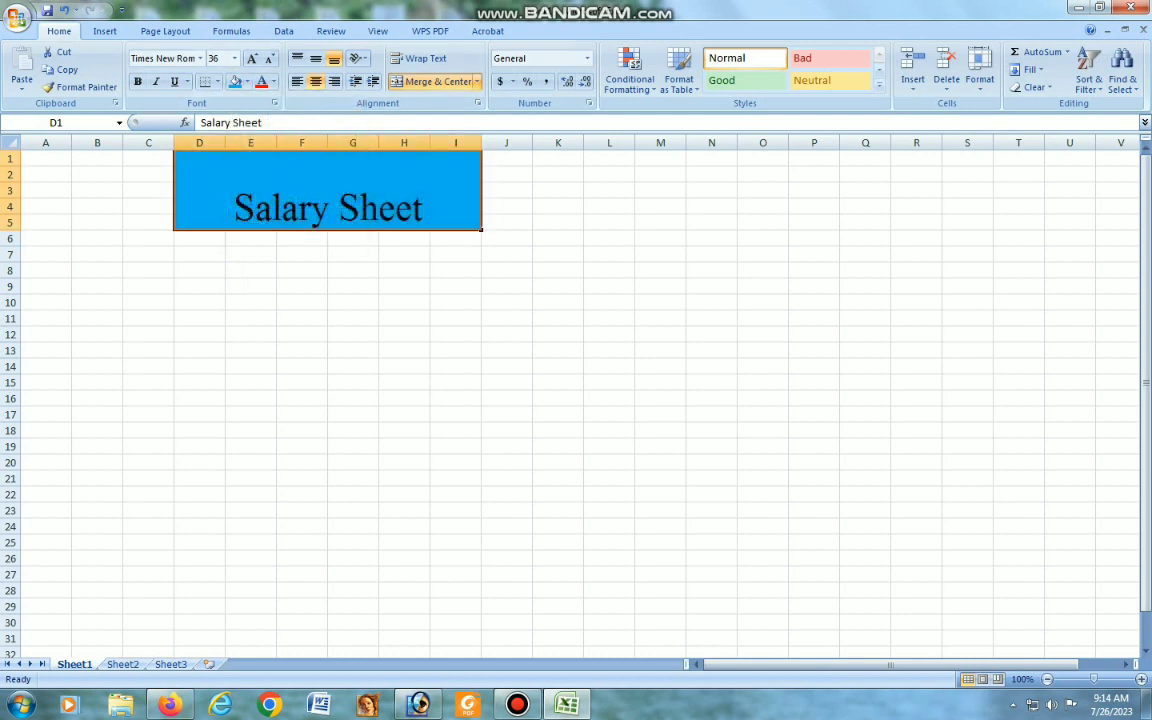
pyautogui.click(404, 335)
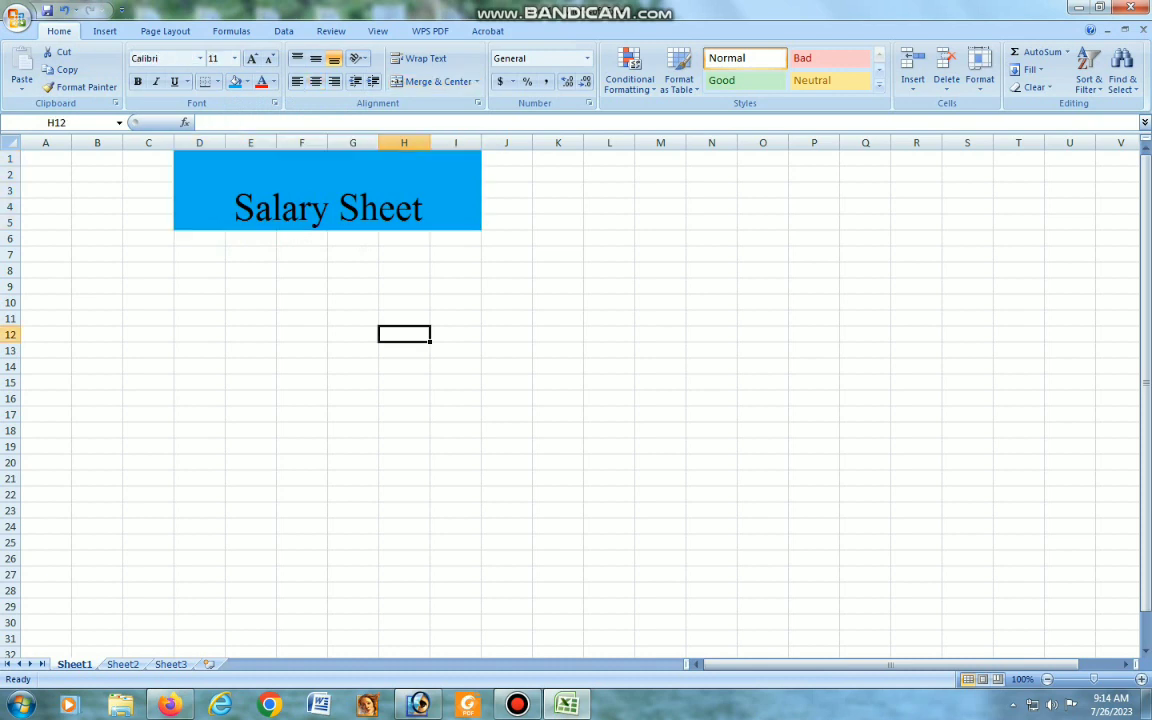
# Try font size 72 on the "Salary Sheet" title text
pyautogui.doubleClick(428, 210)
pyautogui.moveTo(428, 210); pyautogui.dragTo(204, 212)
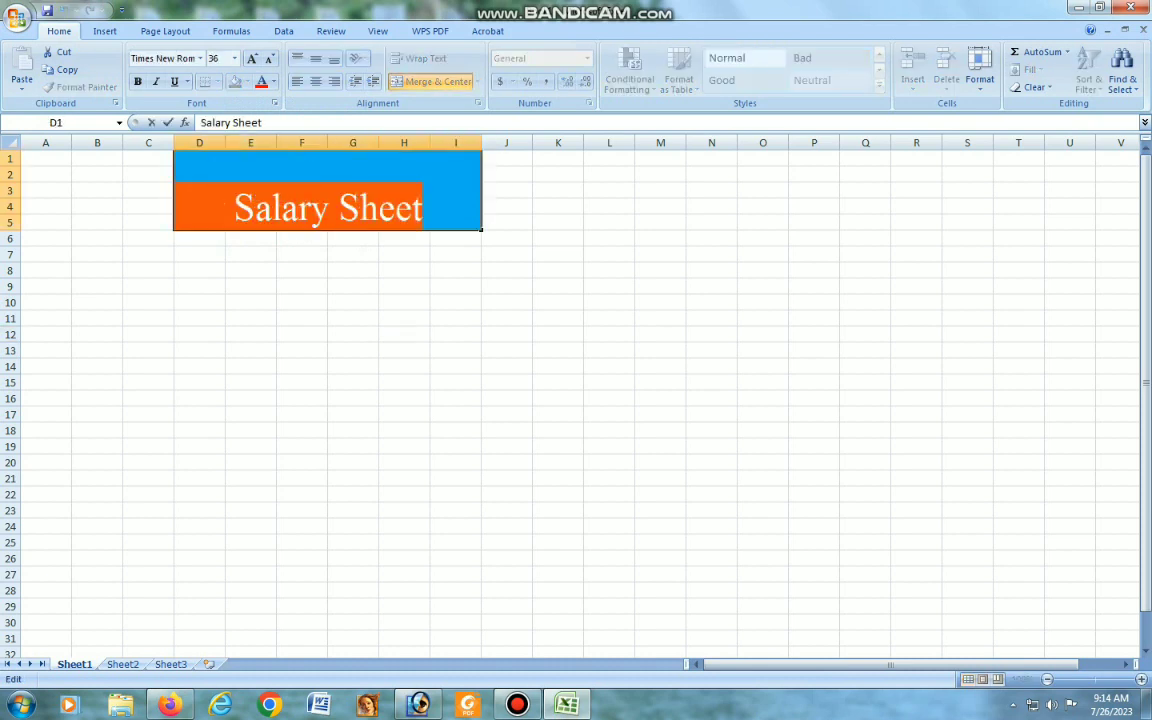
pyautogui.click(234, 58)
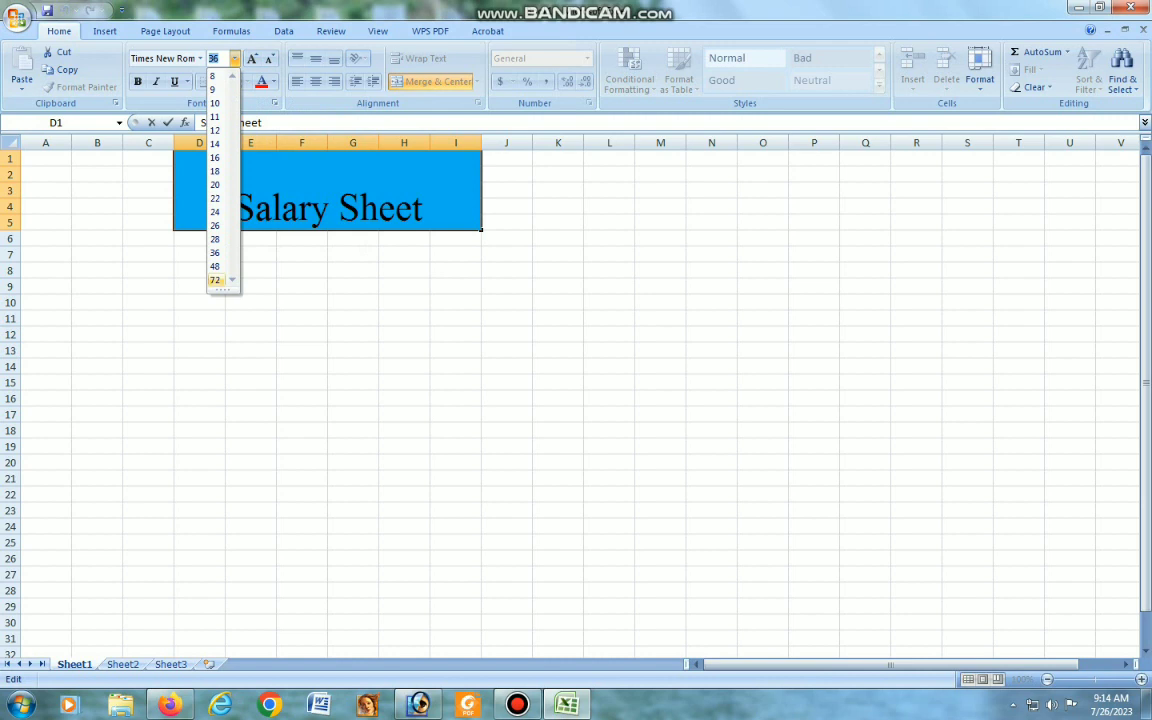
pyautogui.click(215, 280)
pyautogui.click(393, 219)
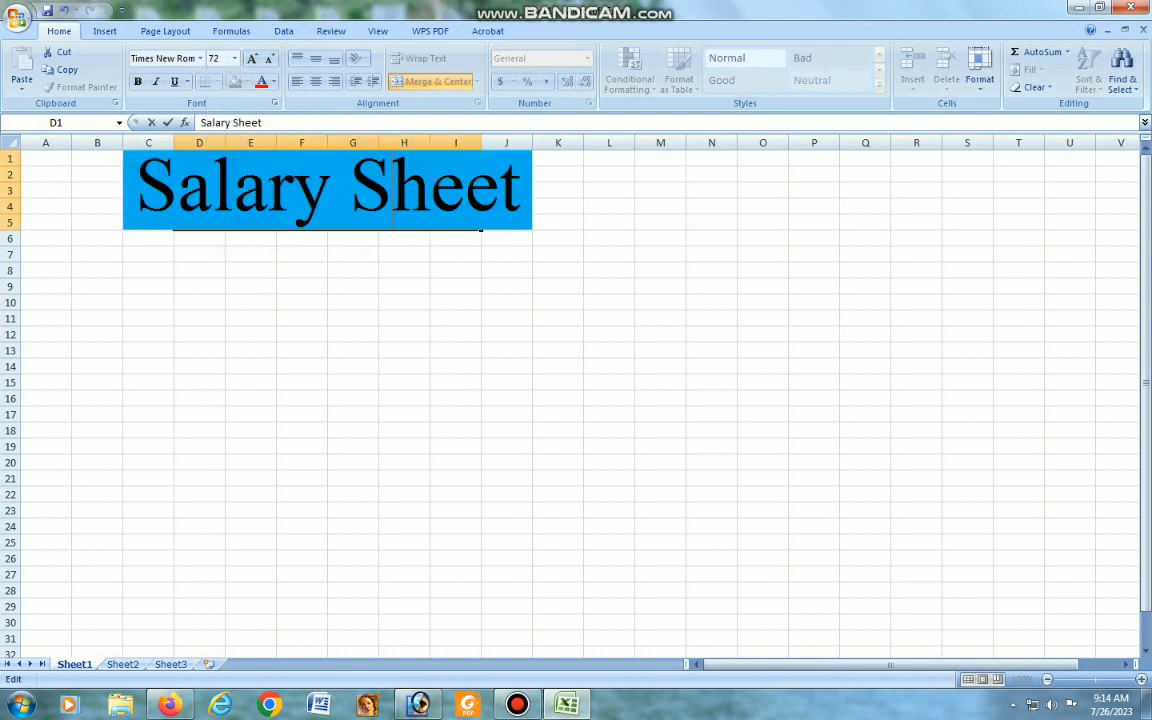
pyautogui.click(302, 382)
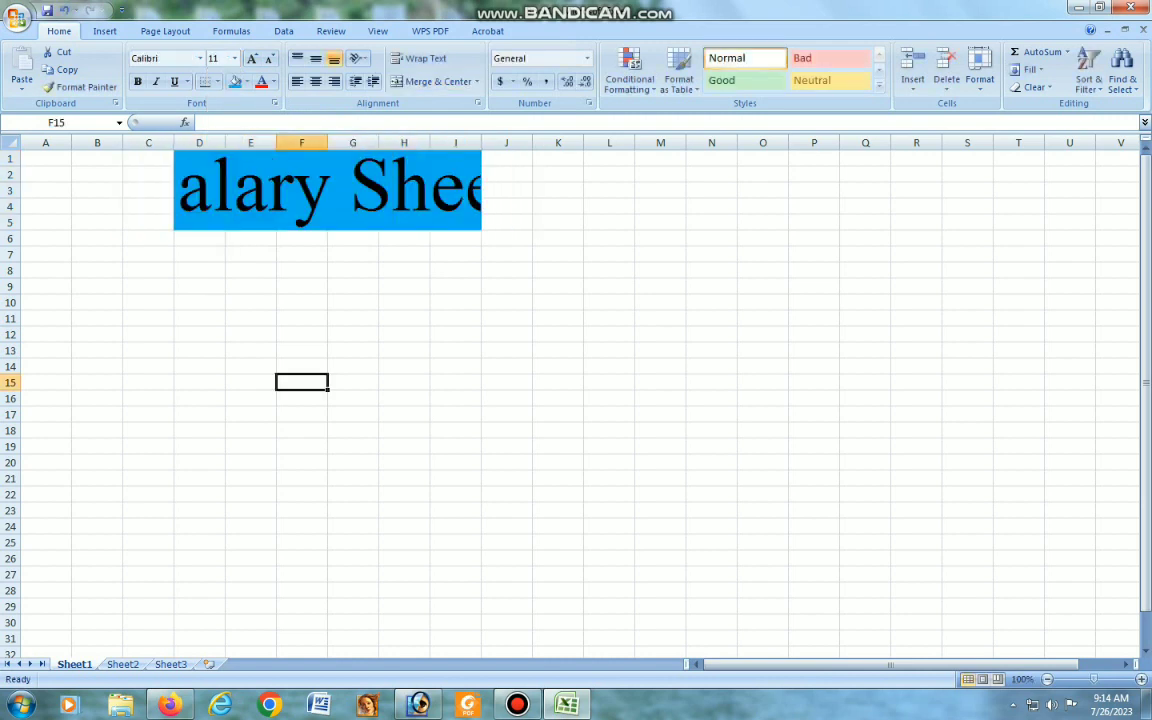
# Set the font size of the merged "Salary Sheet" title cell to 48
pyautogui.click(330, 190)
pyautogui.click(234, 58)
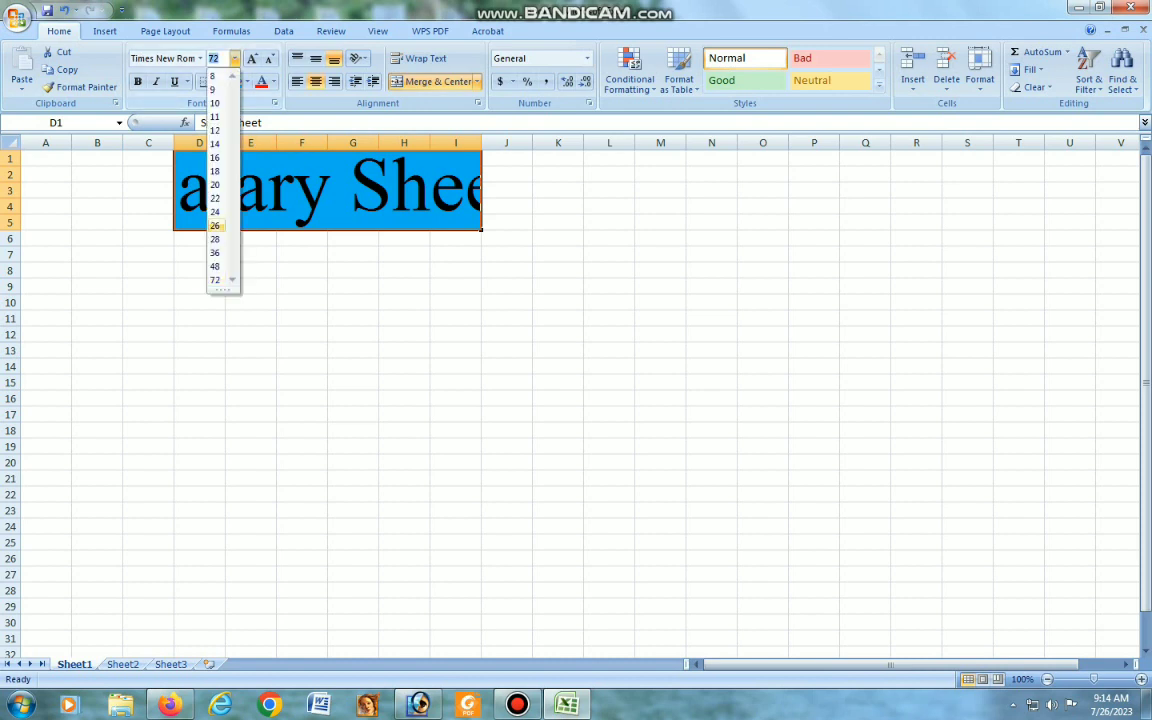
pyautogui.click(214, 266)
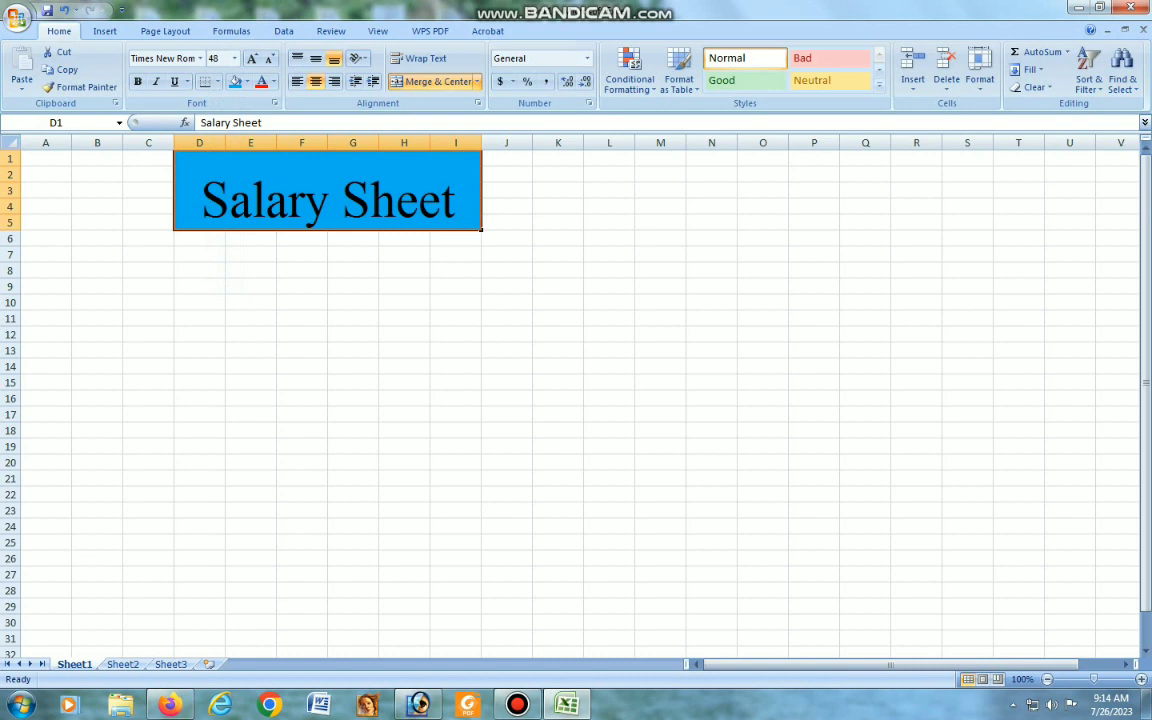
# Enter the column header "SL" in cell A6
pyautogui.click(46, 239)
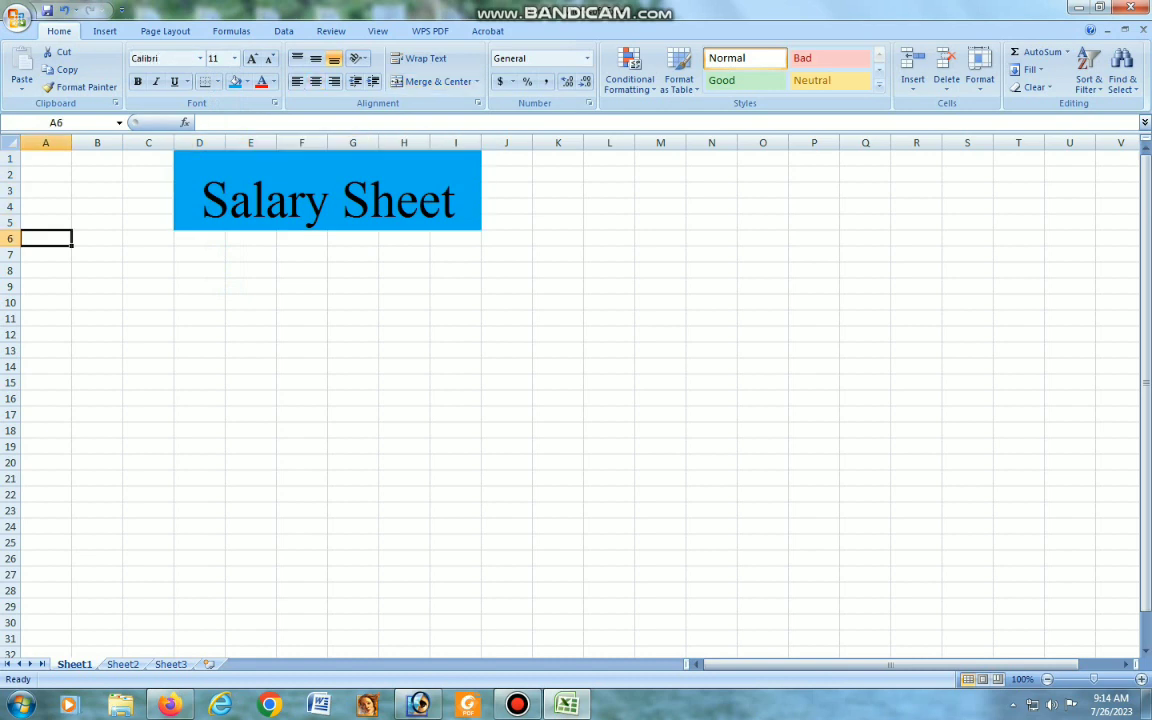
pyautogui.write('Sl')
pyautogui.press('BackSpace')
pyautogui.write('L')
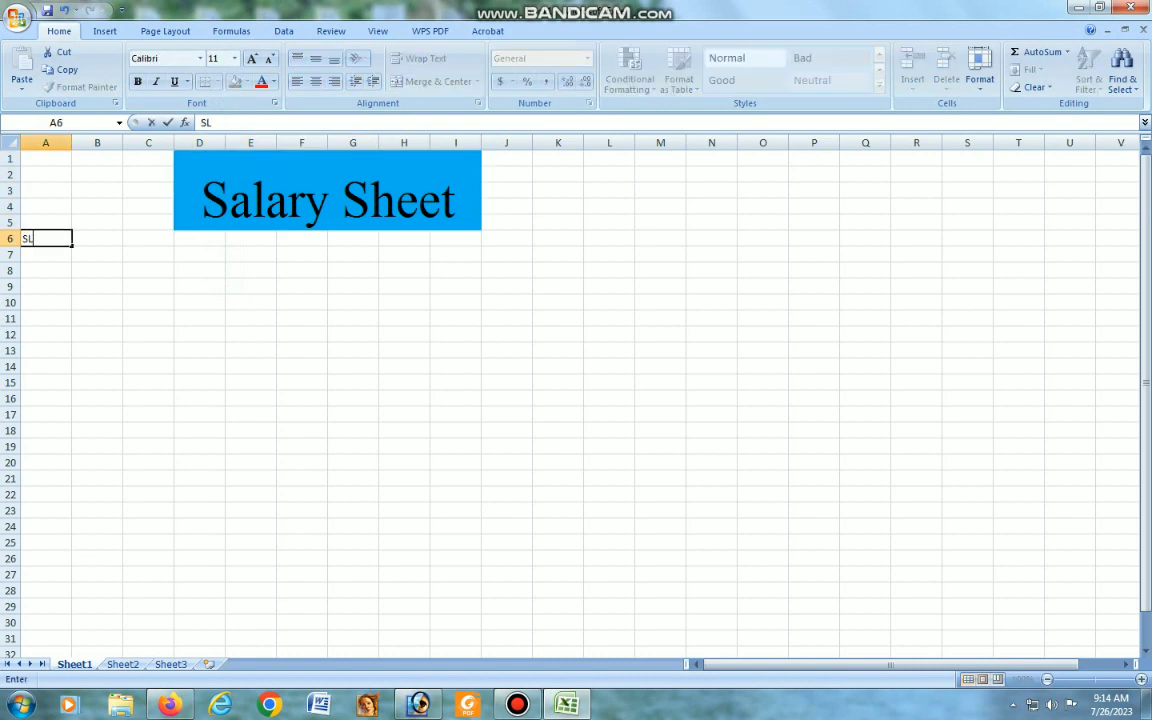
pyautogui.press('Return')
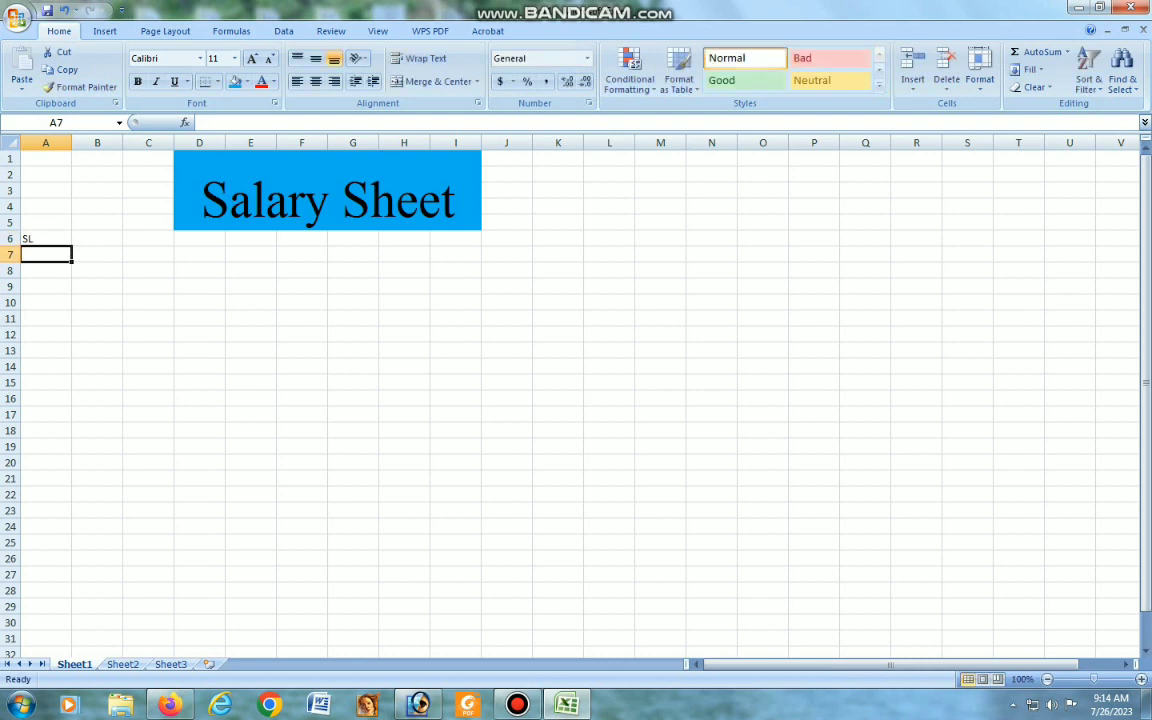
# Enter 1 in A7 and 3 in A8, and extend the number series down to A23
pyautogui.write('1')
pyautogui.press('Return')
pyautogui.write('3')
pyautogui.press('Tab')
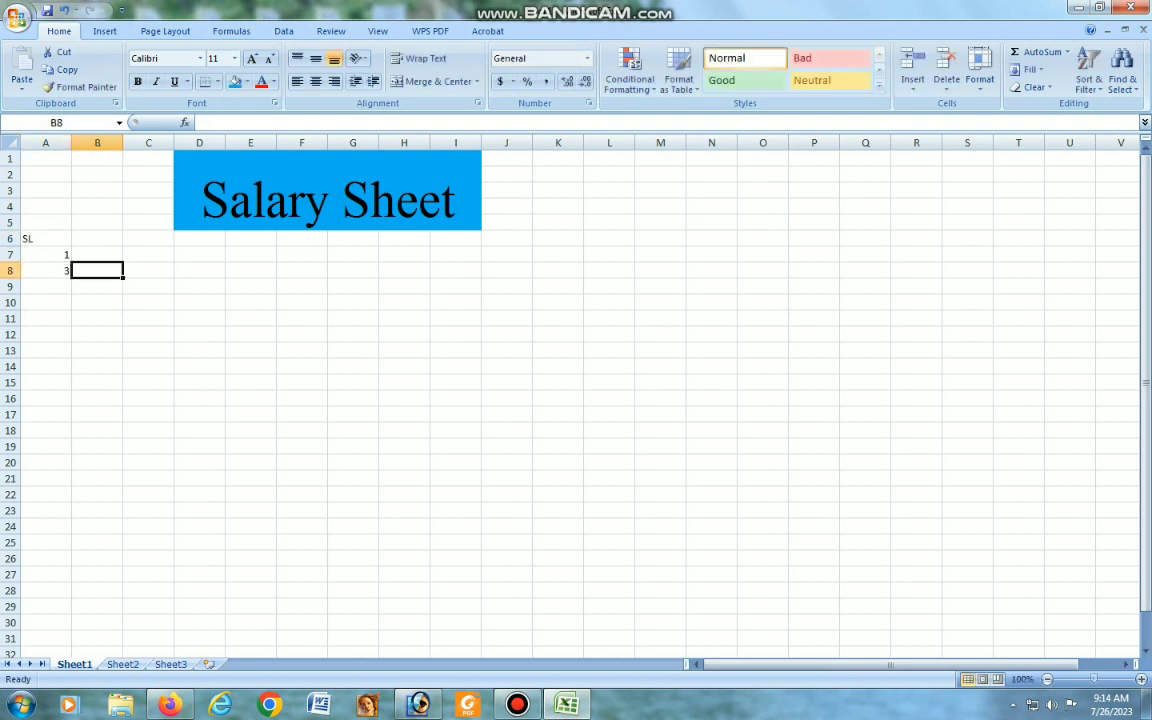
pyautogui.moveTo(47, 255); pyautogui.dragTo(71, 515)
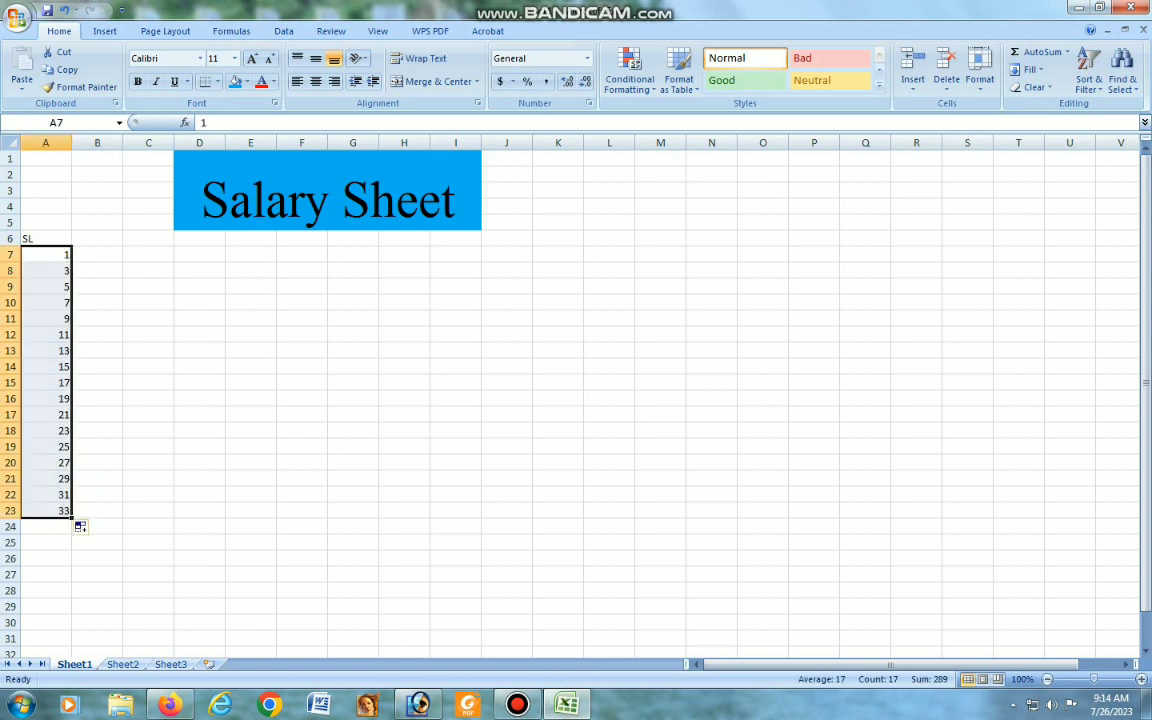
# Enter the column header "Name" in cell B6
pyautogui.click(97, 239)
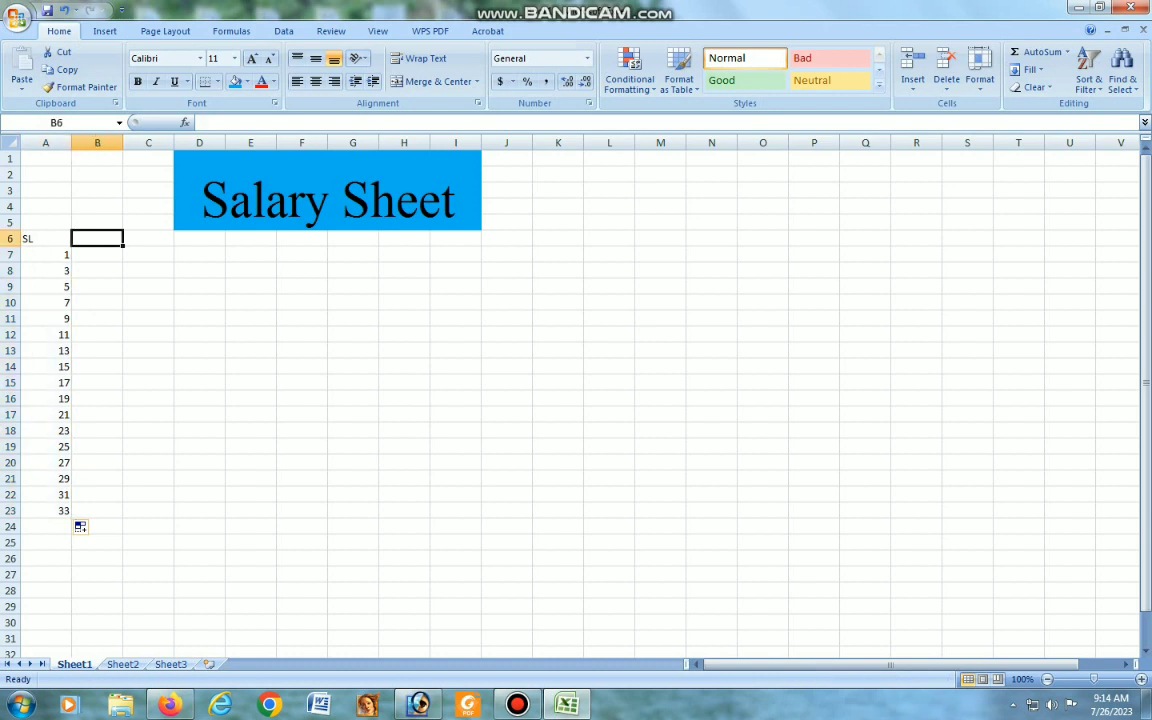
pyautogui.write('Name')
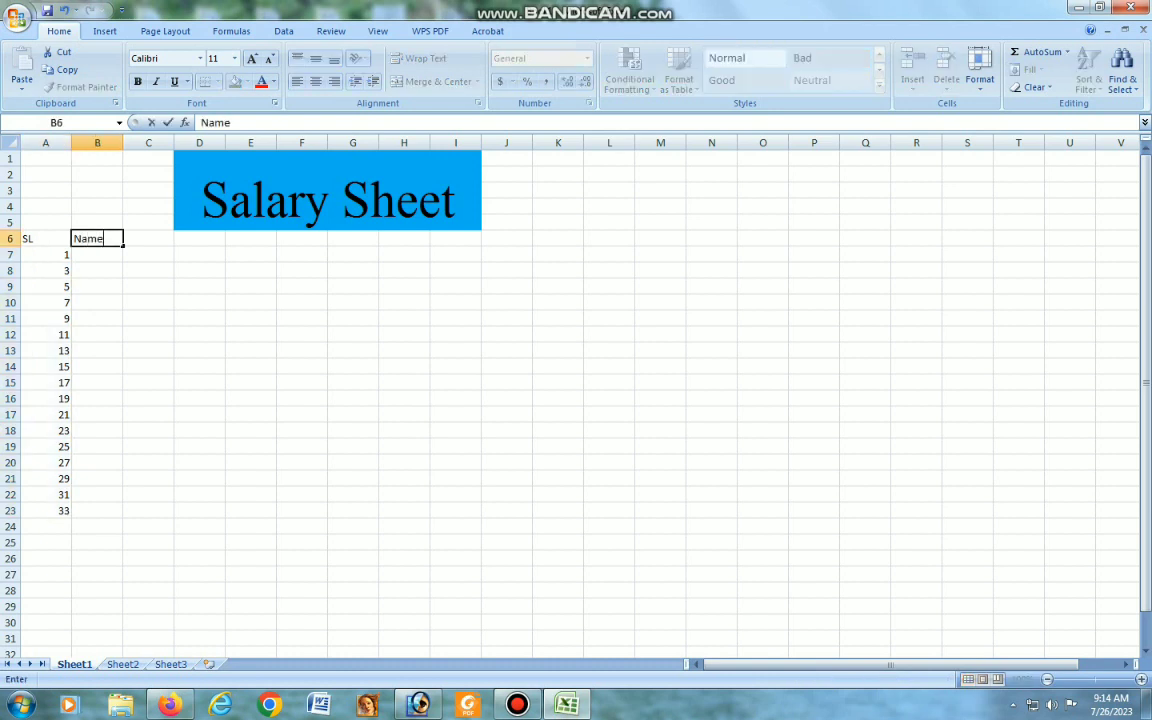
pyautogui.press('Return')
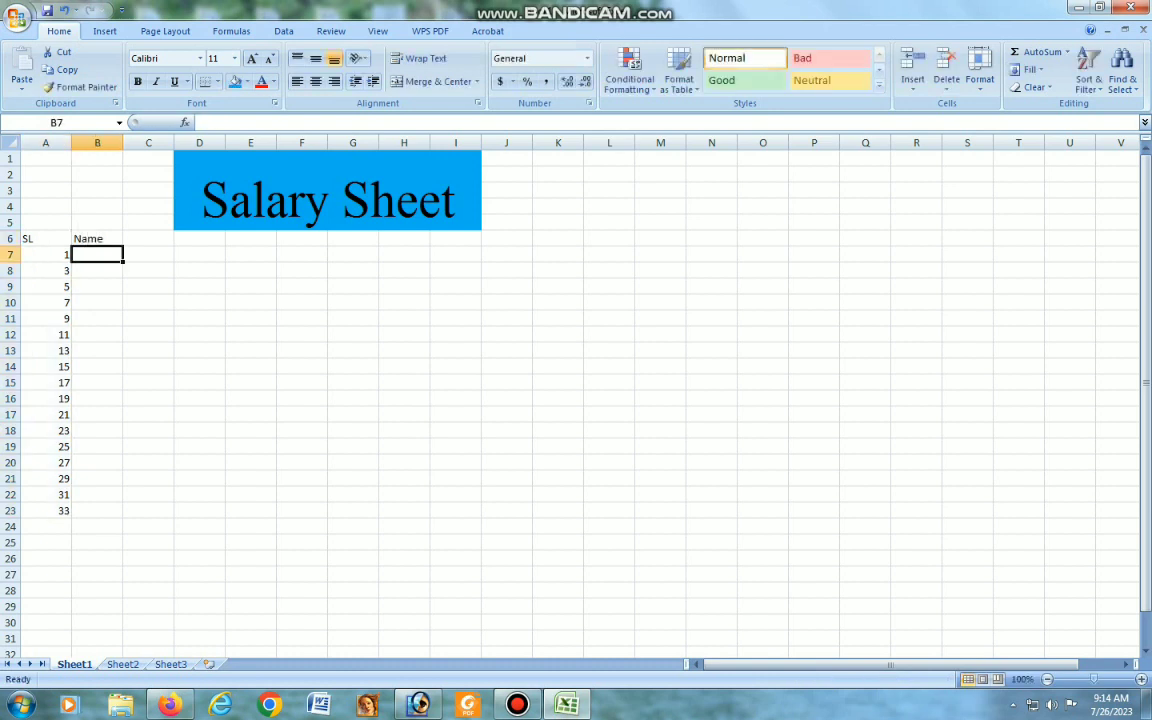
# Enter the first four employees' names under the "Name" header, one per cell in B7 through B10
pyautogui.write('Rahim')
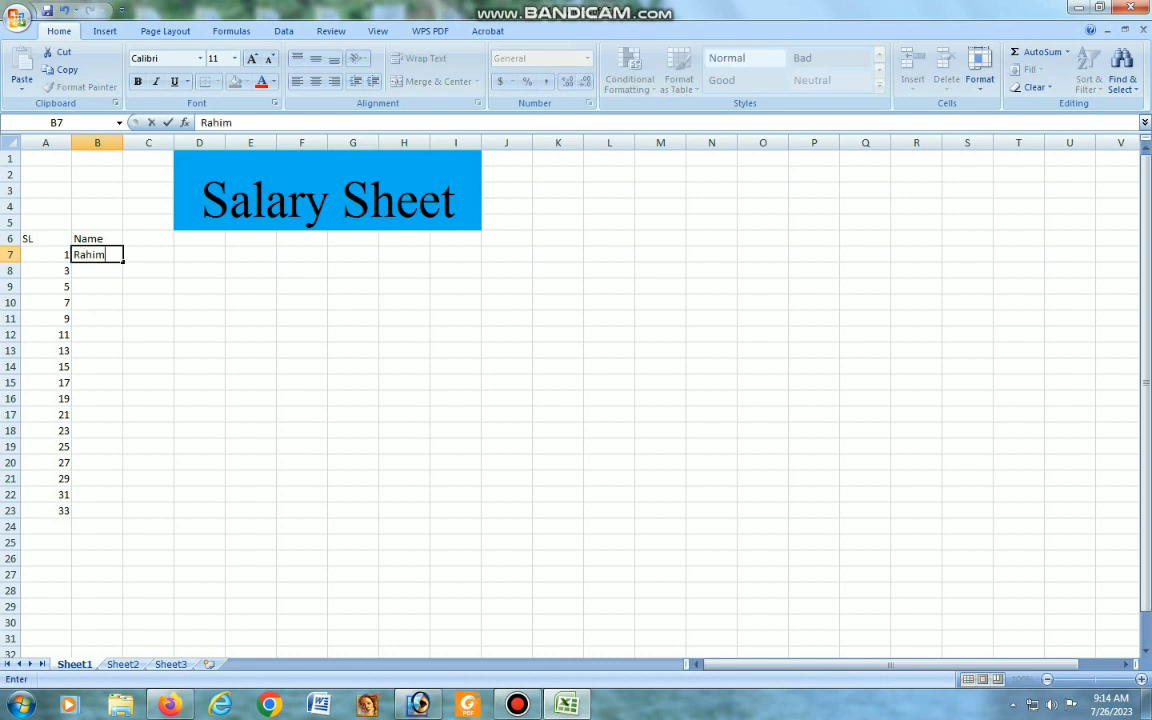
pyautogui.press('Return')
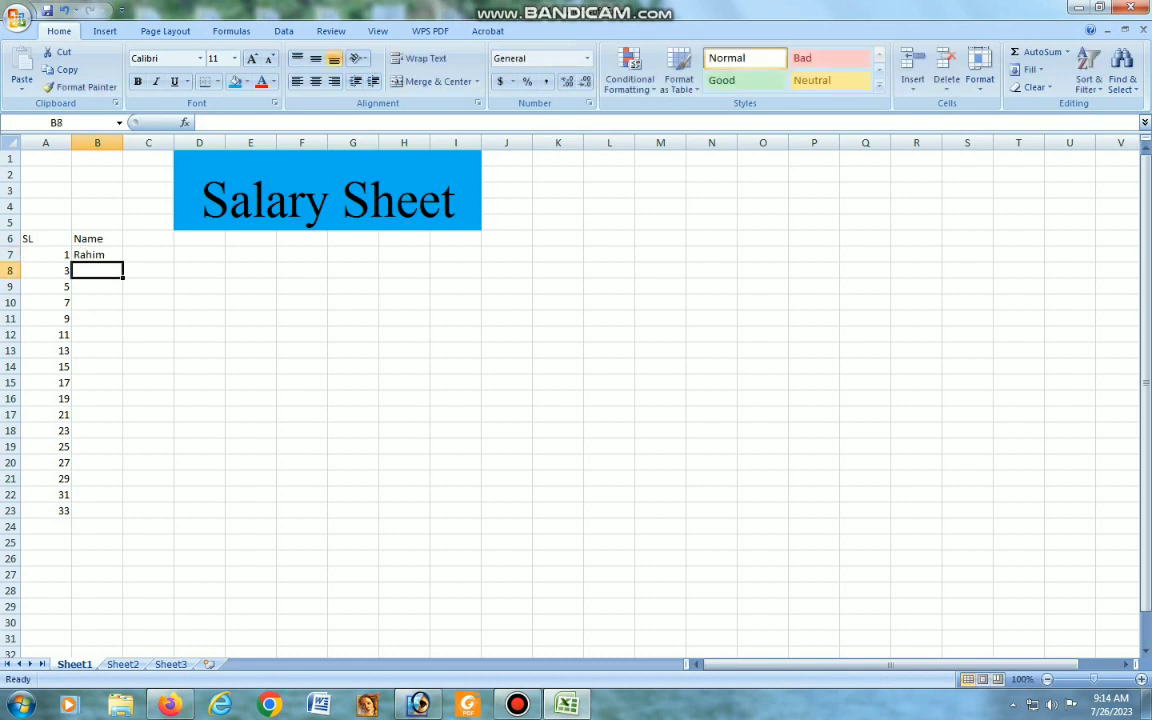
pyautogui.write('Karim')
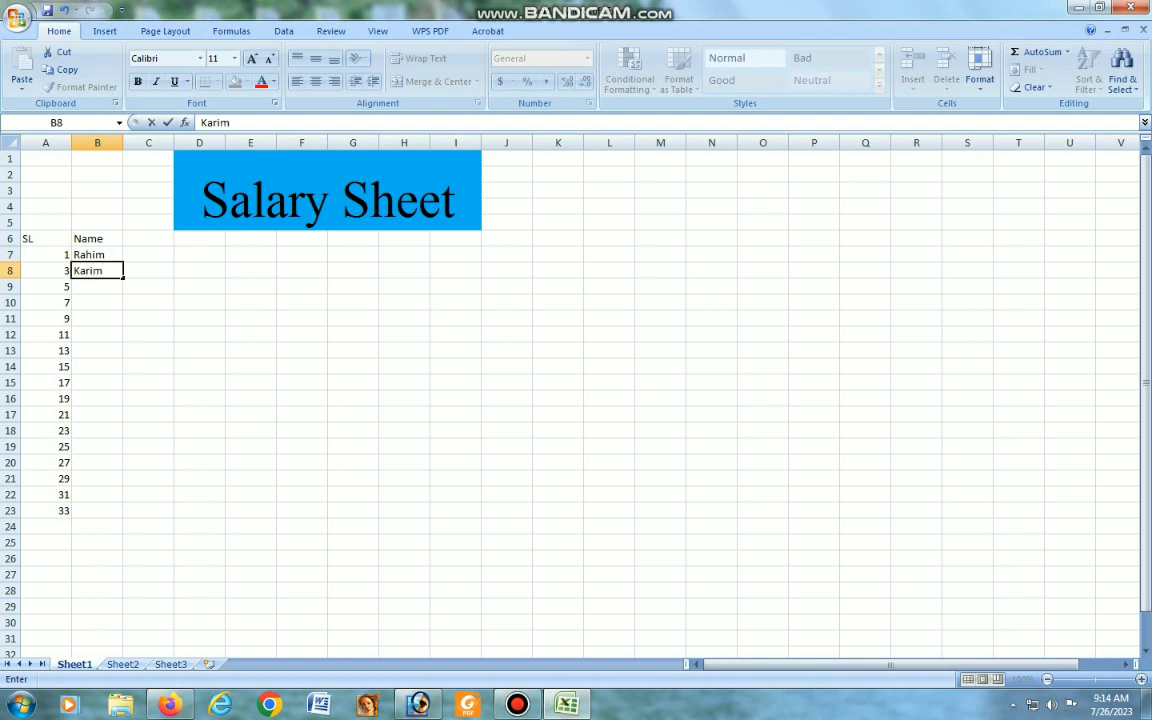
pyautogui.press('Return')
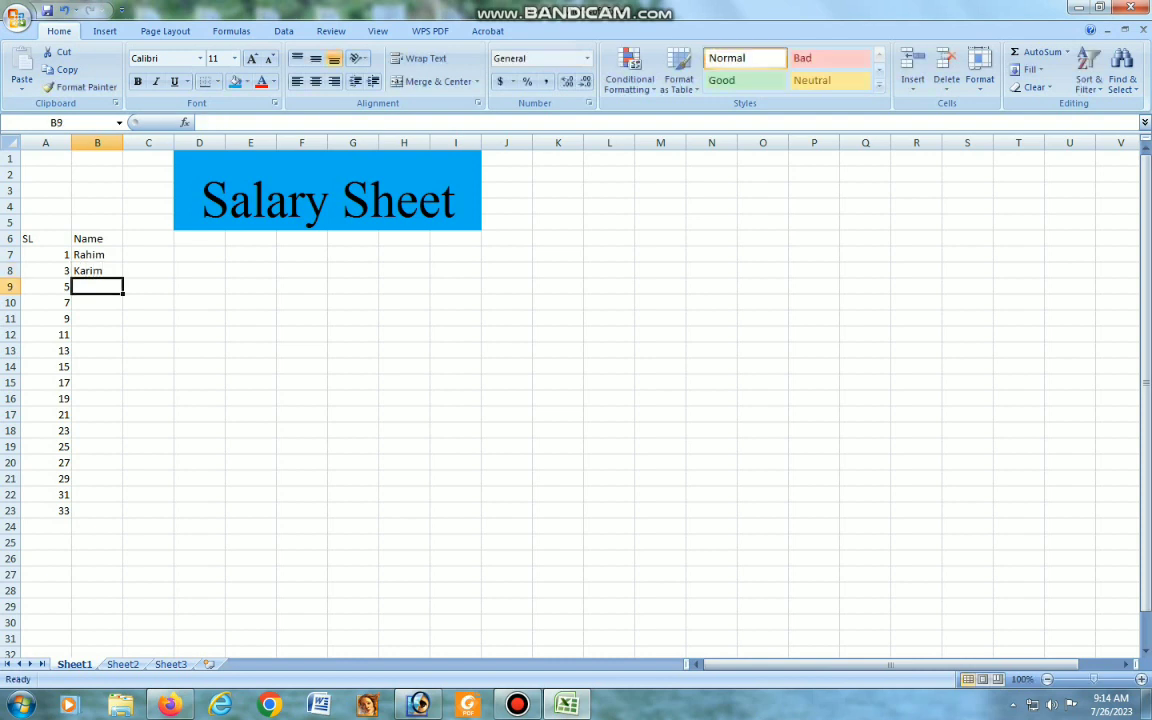
pyautogui.write('Labu')
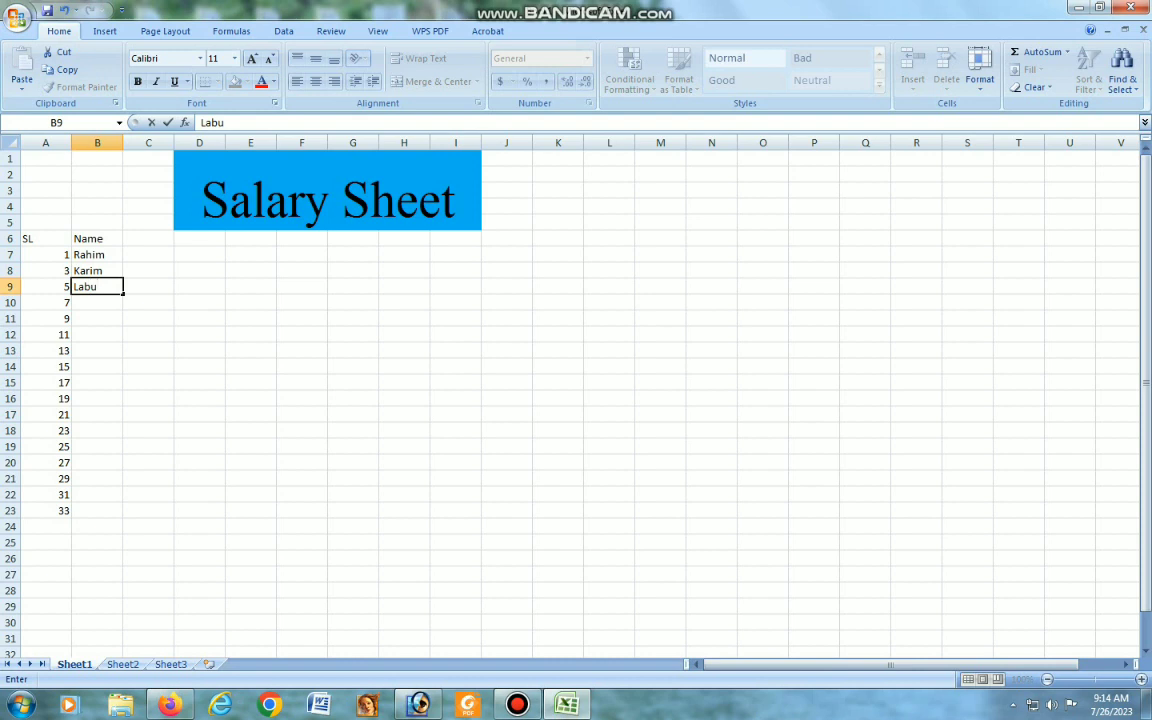
pyautogui.press('Return')
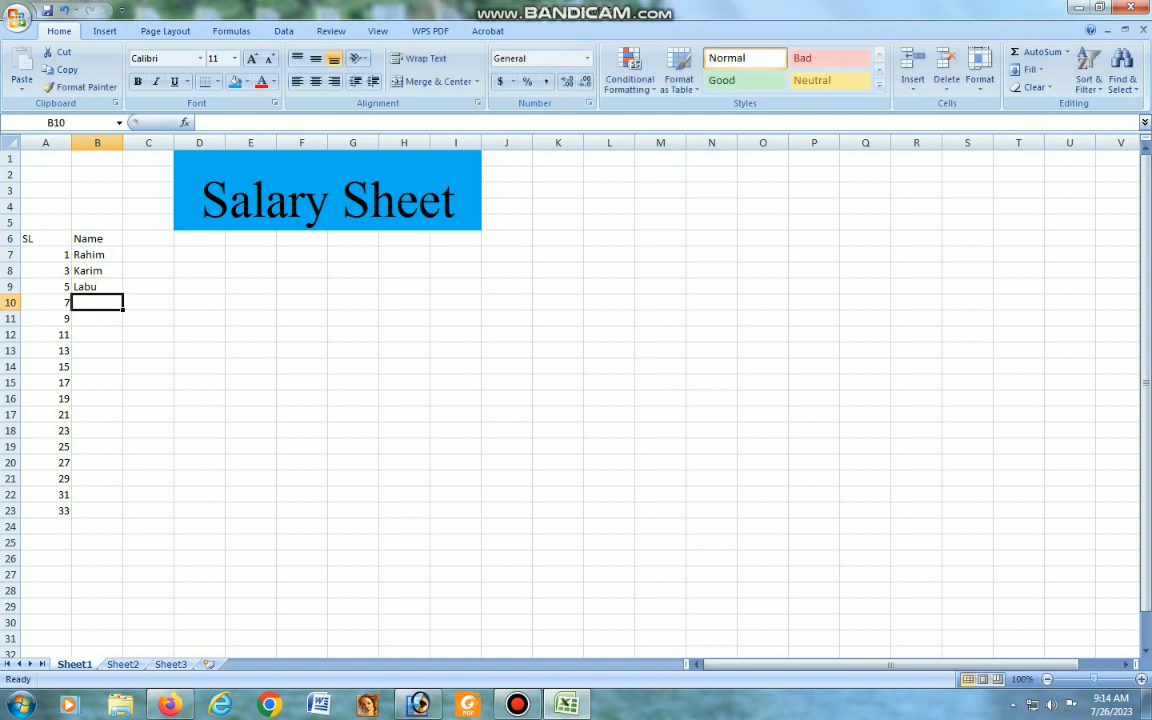
pyautogui.write('Sh')
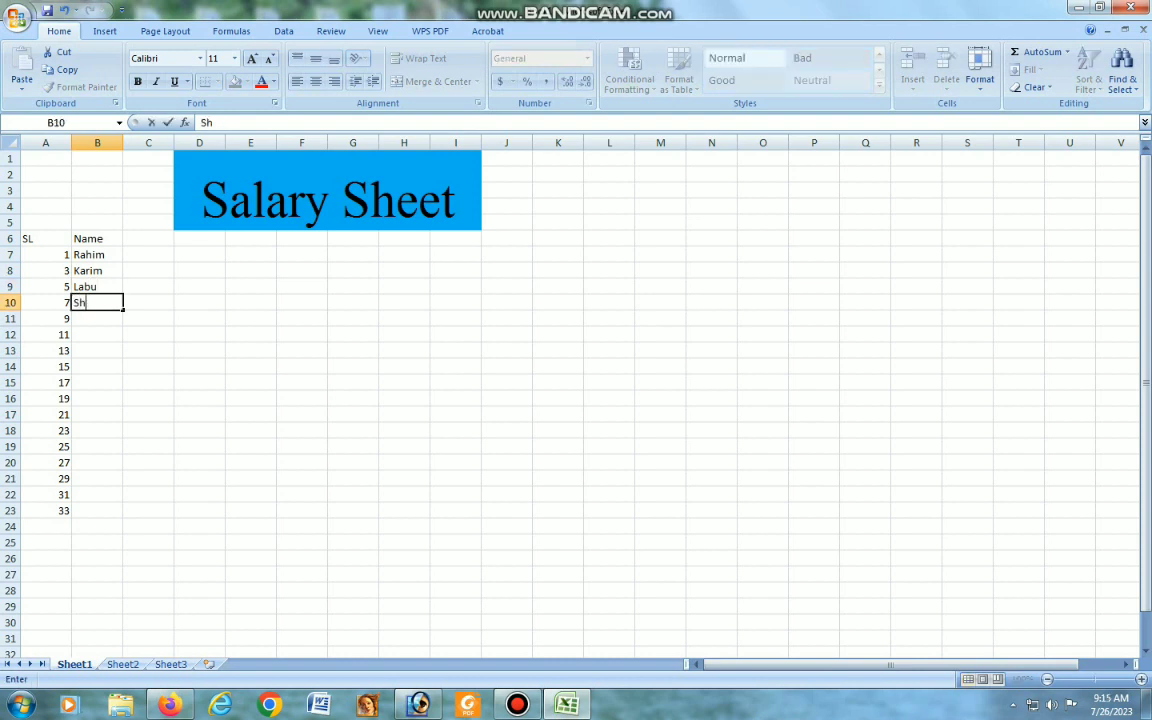
pyautogui.write('ahin')
pyautogui.press('Return')
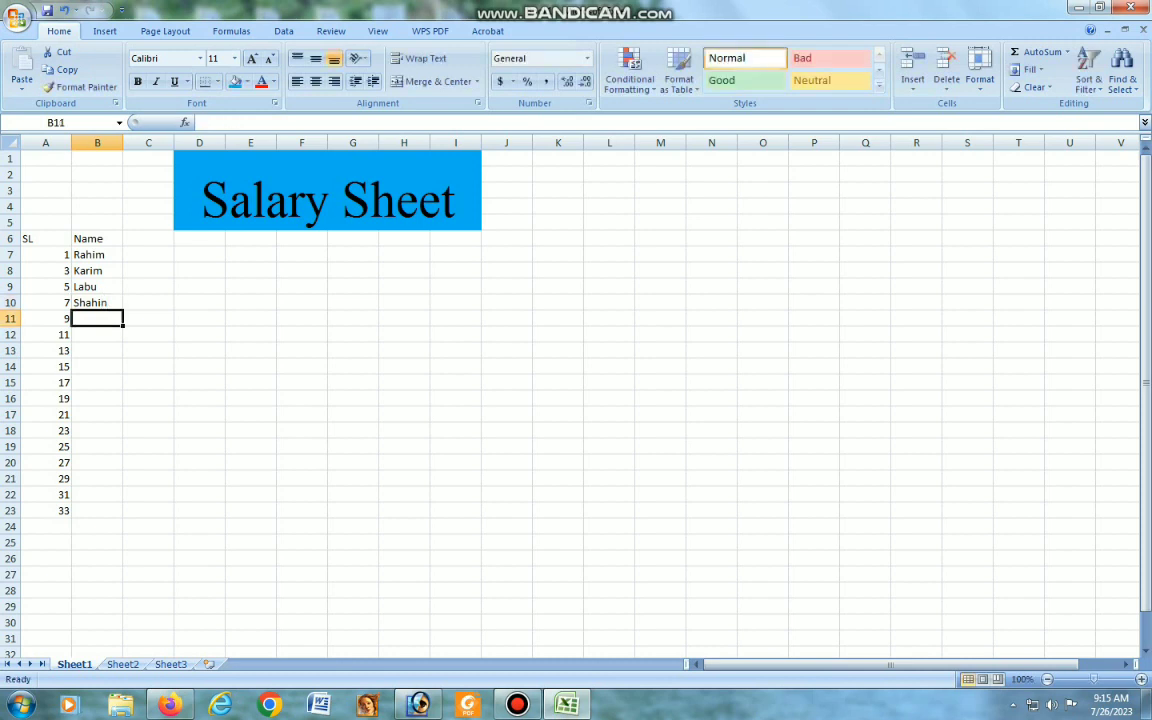
# Continue the "Name" column with four more employees' names in cells B11 through B14
pyautogui.write('Muhit')
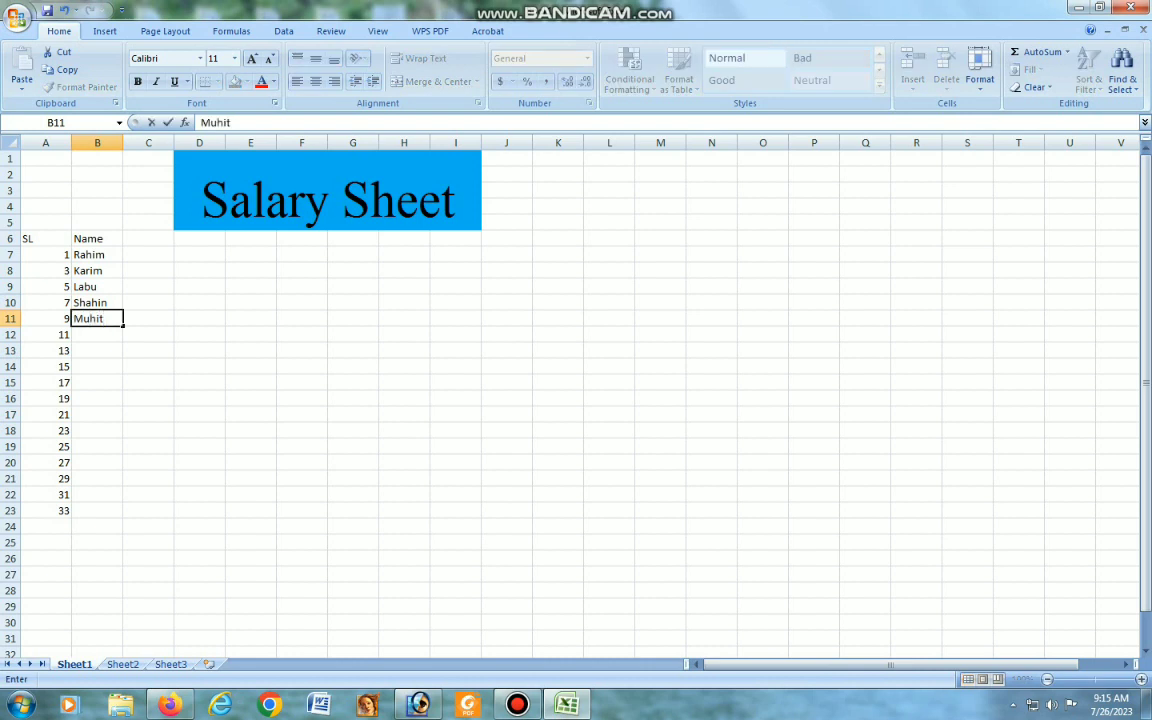
pyautogui.press('Return')
pyautogui.write('R')
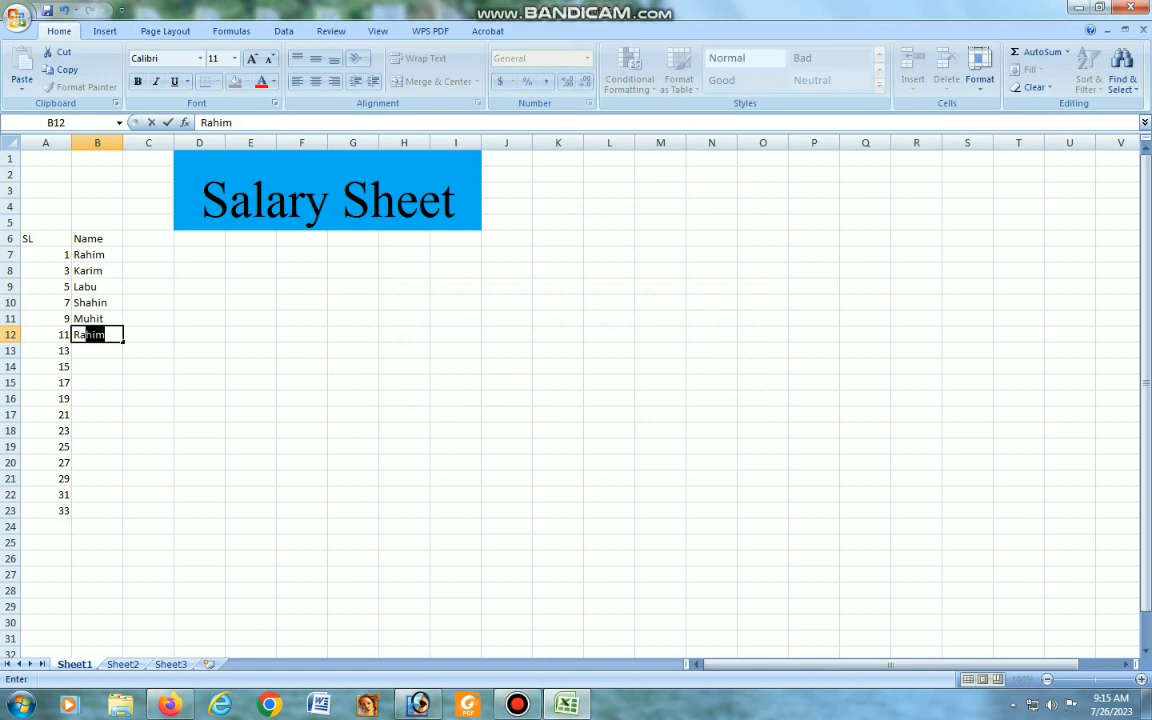
pyautogui.write('aju')
pyautogui.press('Return')
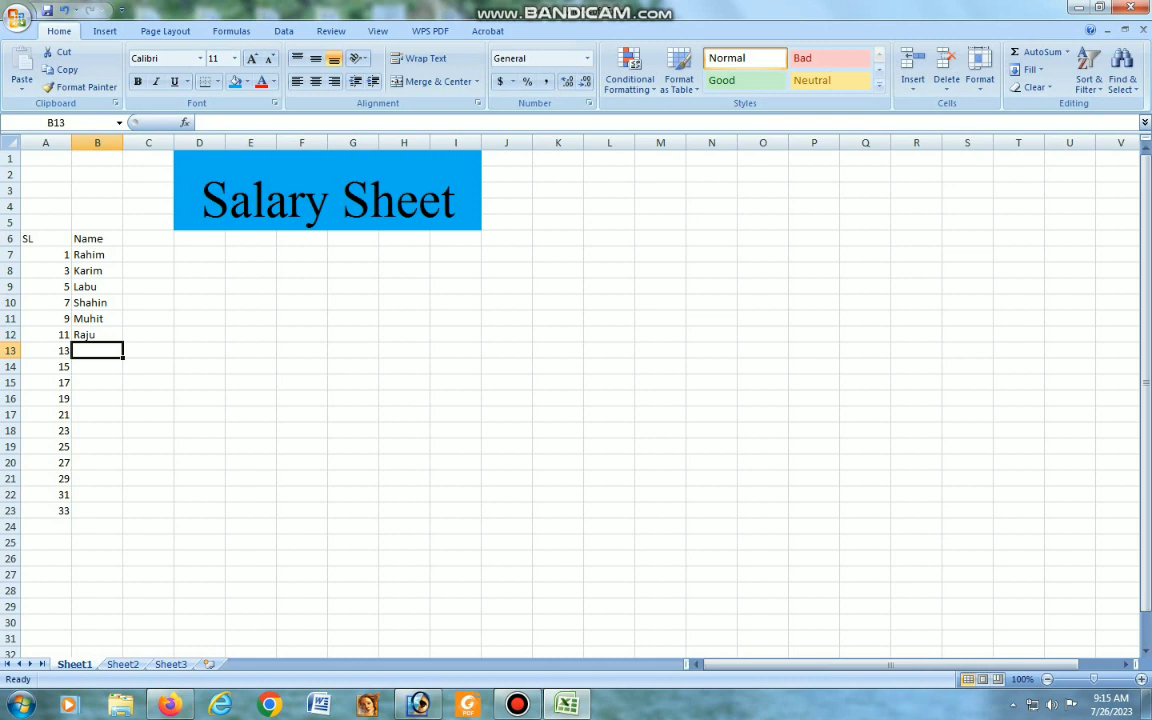
pyautogui.write('Sheik')
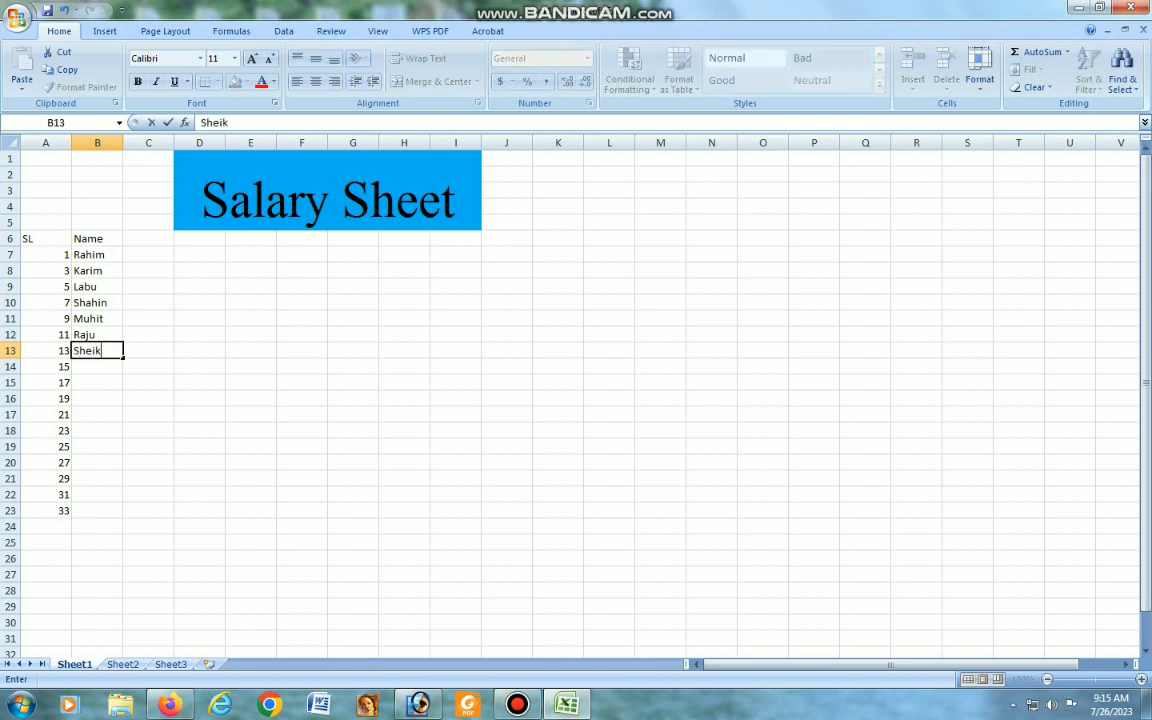
pyautogui.press('Return')
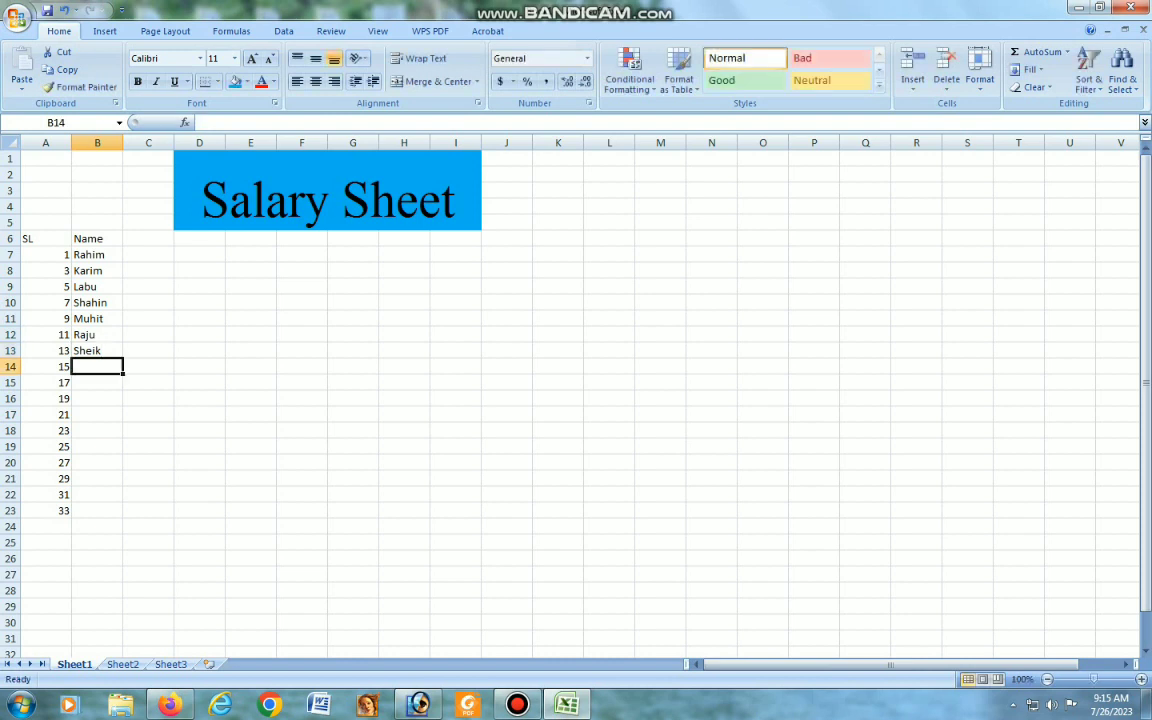
pyautogui.write('B')
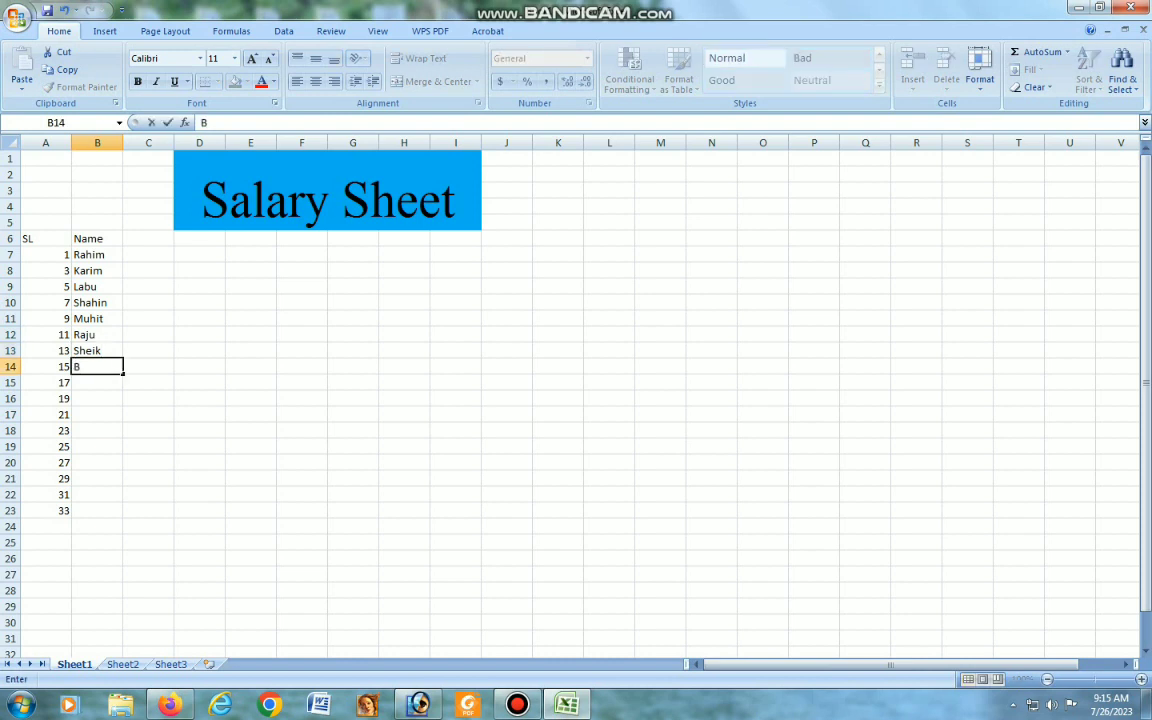
pyautogui.write('ojlu')
pyautogui.press('Return')
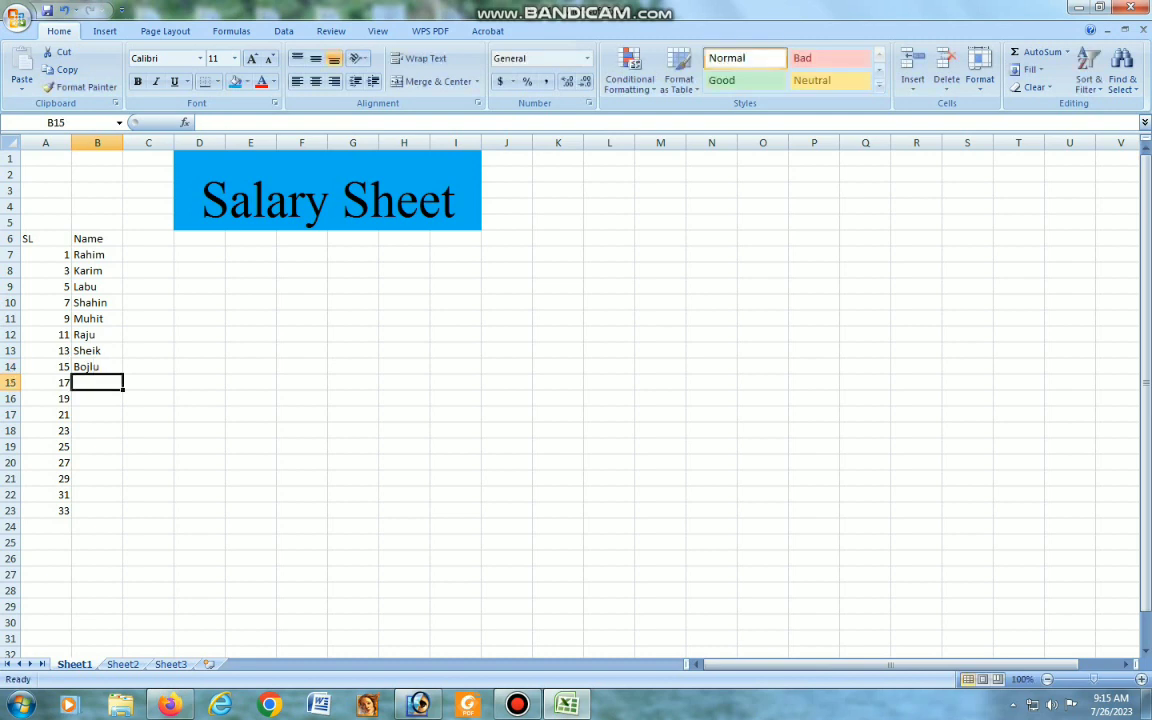
# Add five more employees' names to the "Name" column in cells B15 through B19
pyautogui.write('mintu')
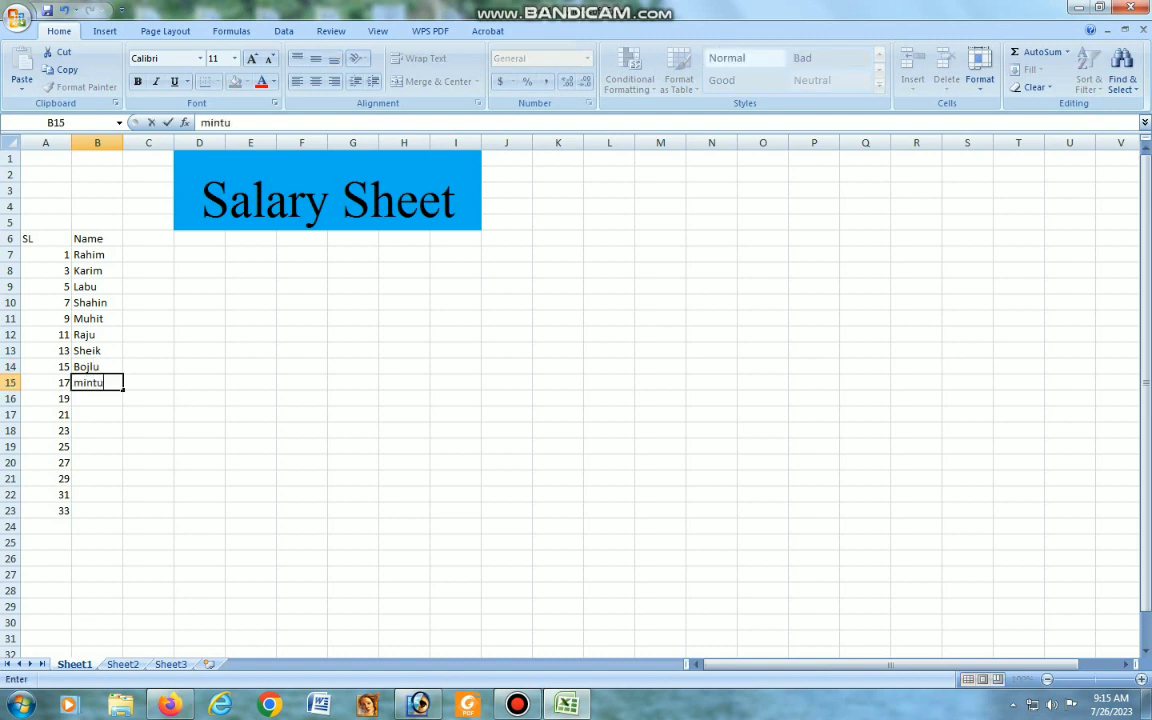
pyautogui.press('Return')
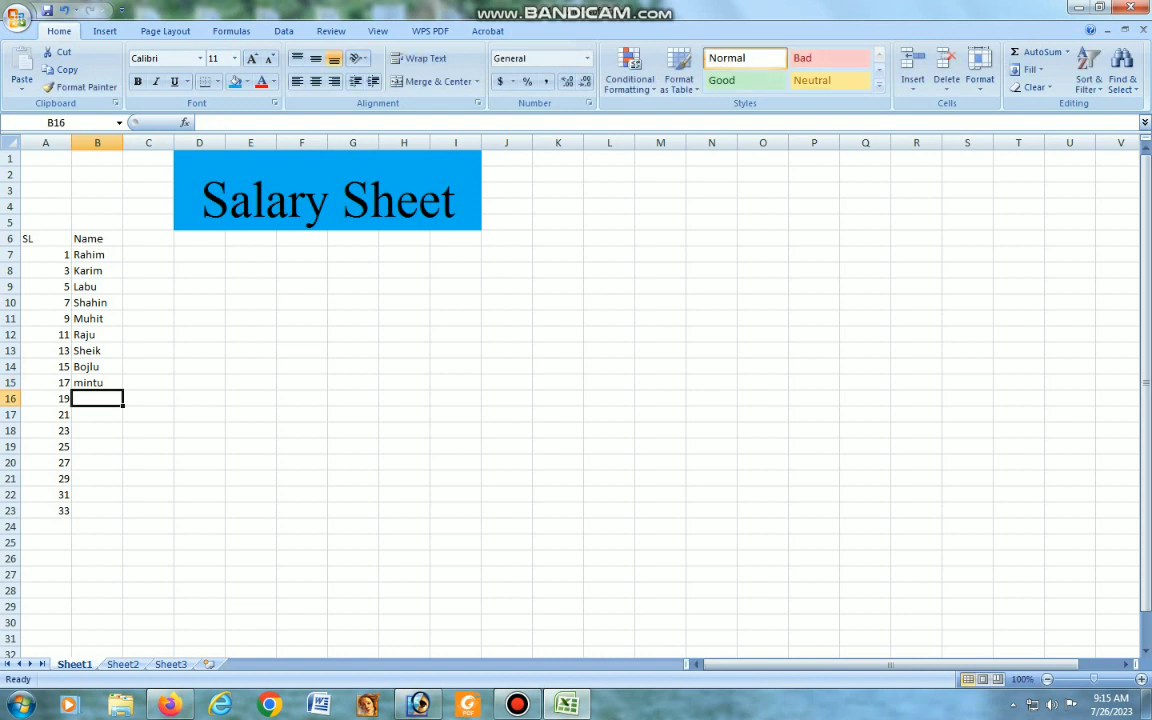
pyautogui.write('milon')
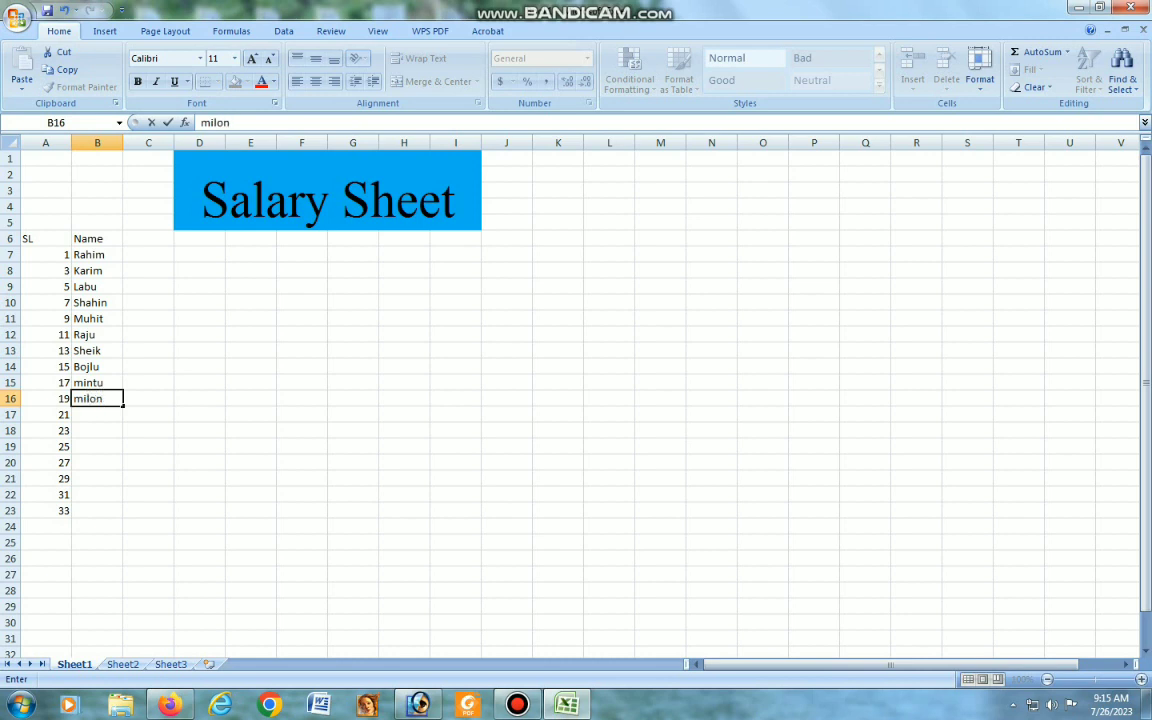
pyautogui.press('Return')
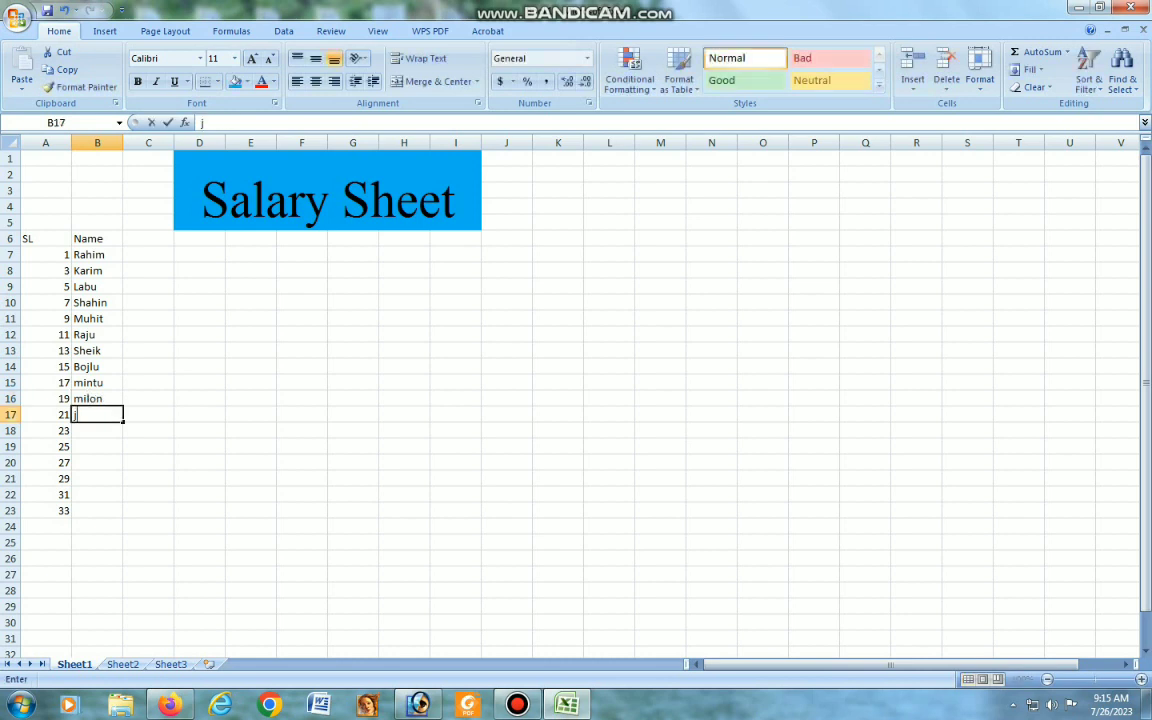
pyautogui.write('jillu')
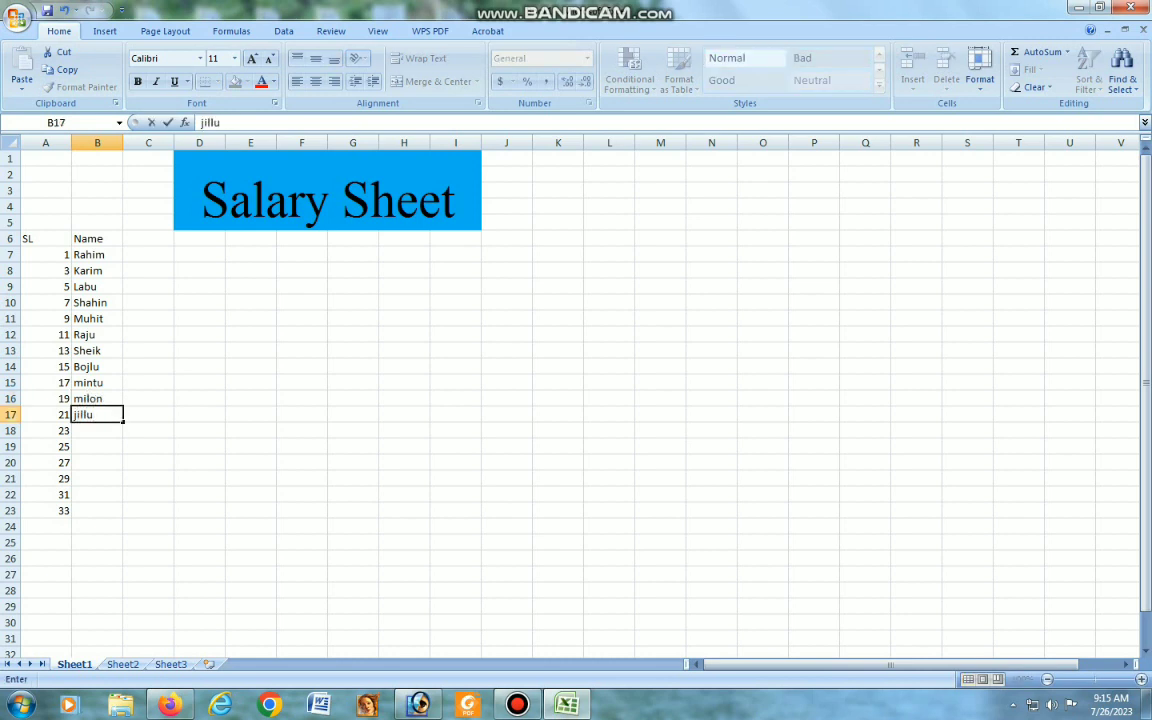
pyautogui.press('Return')
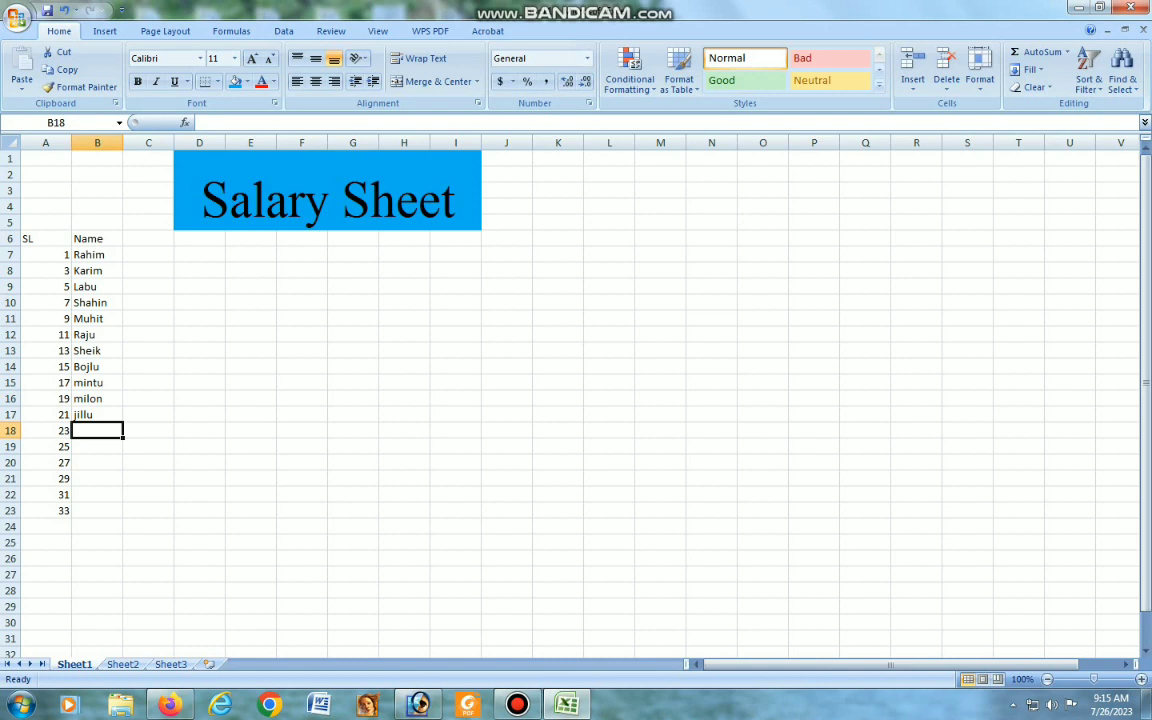
pyautogui.write('rohim')
pyautogui.press('Return')
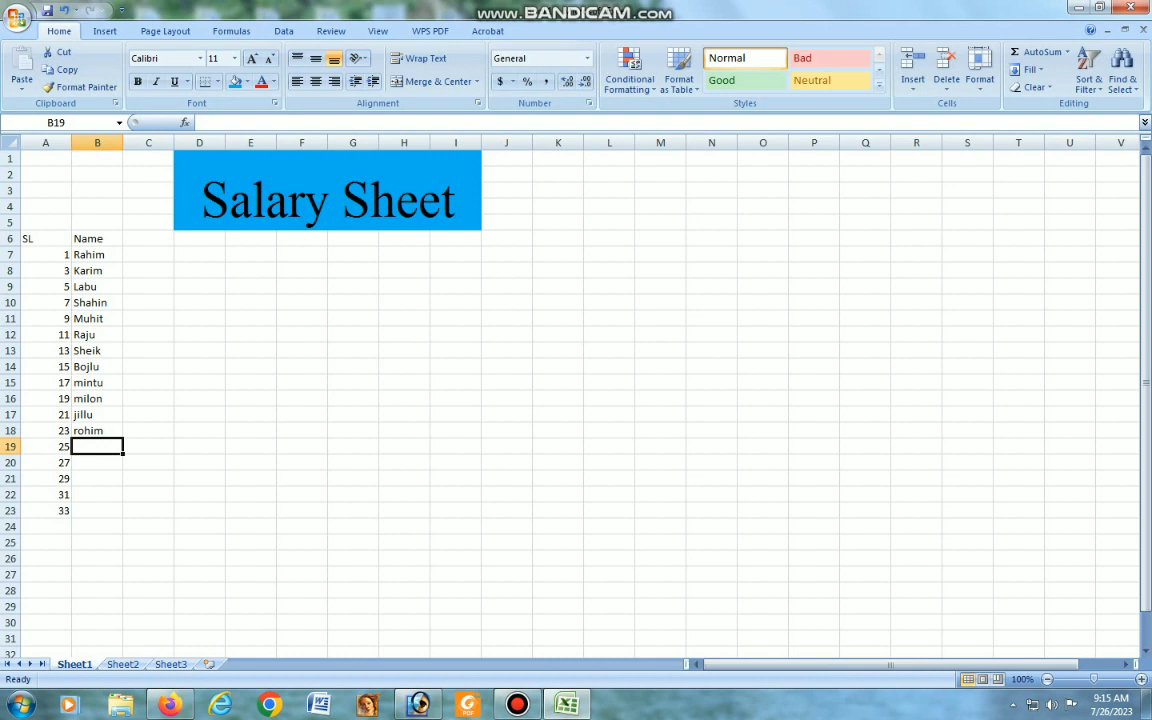
pyautogui.write('kabir')
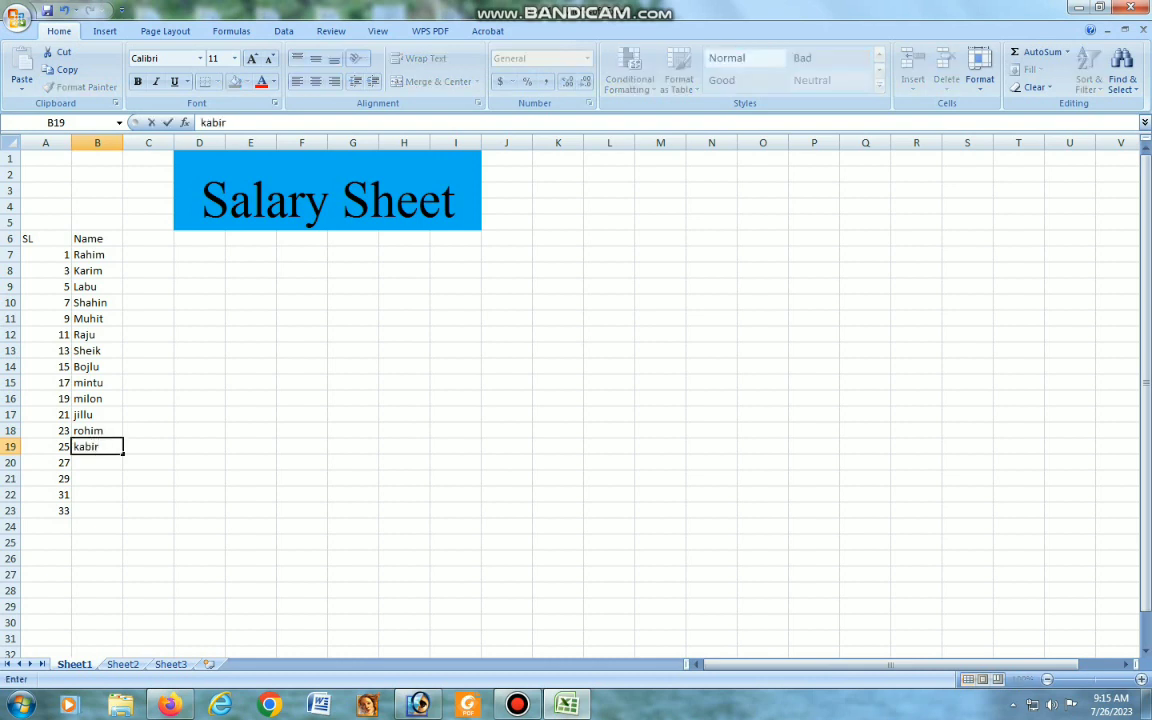
pyautogui.press('Return')
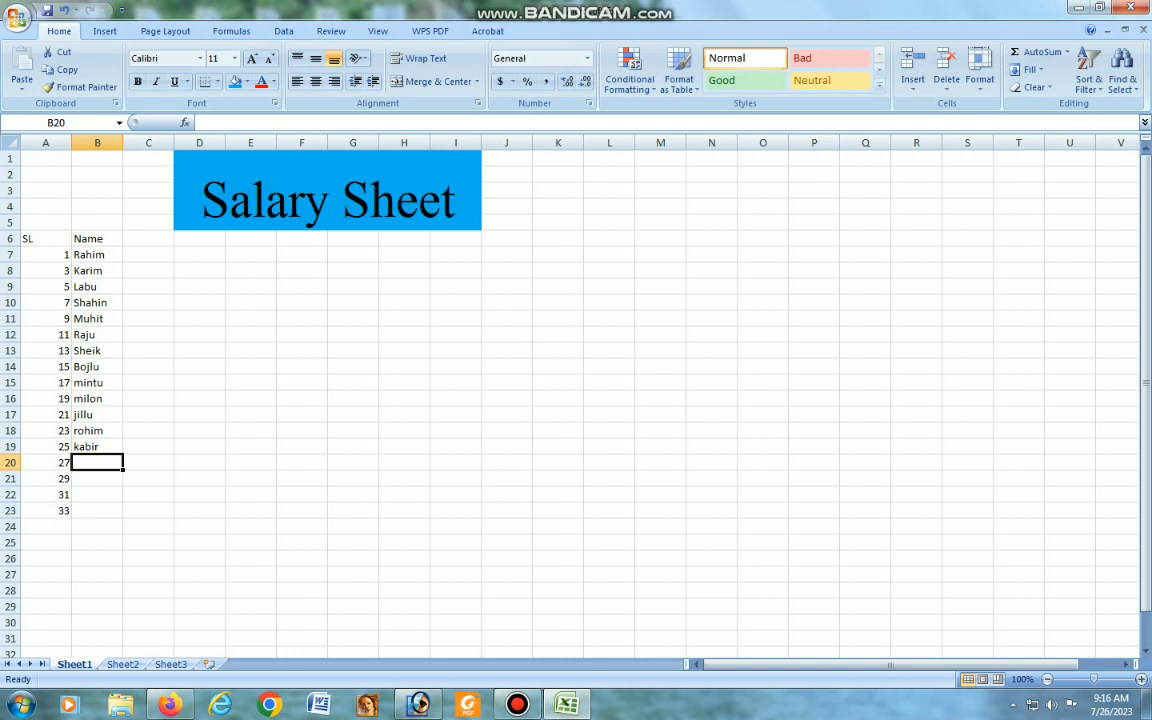
# Complete the "Name" column with the last four employees' names in cells B20 through B23
pyautogui.write('mojid')
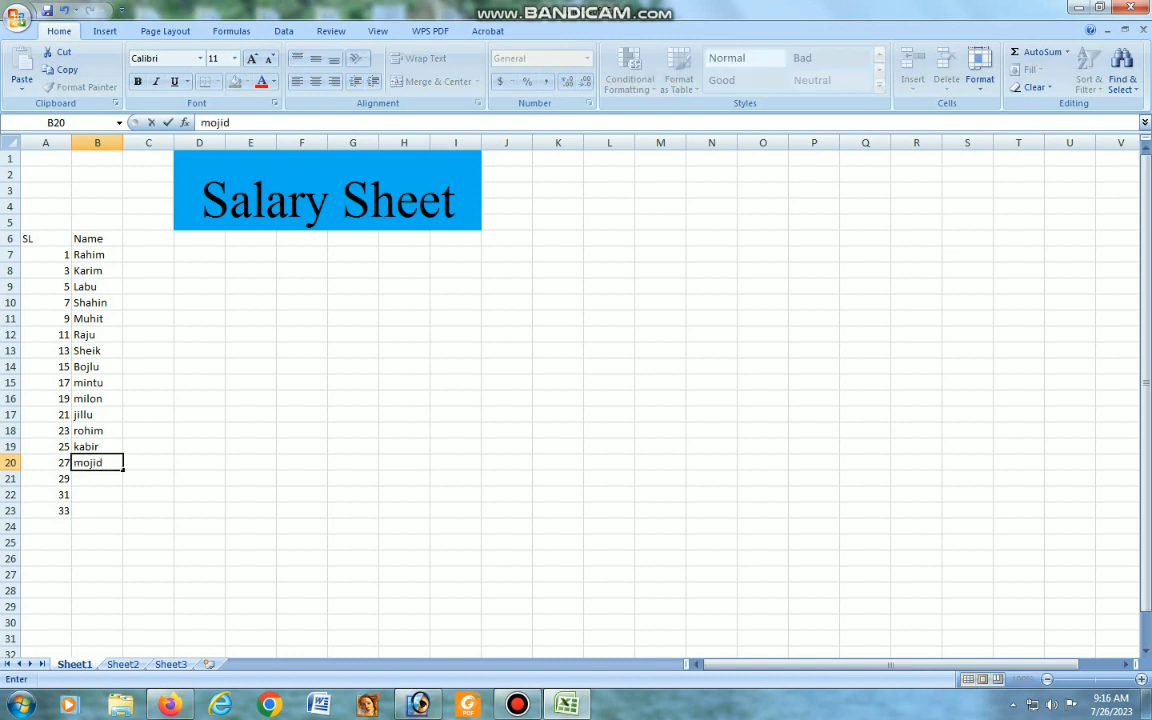
pyautogui.press('Return')
pyautogui.write('mint')
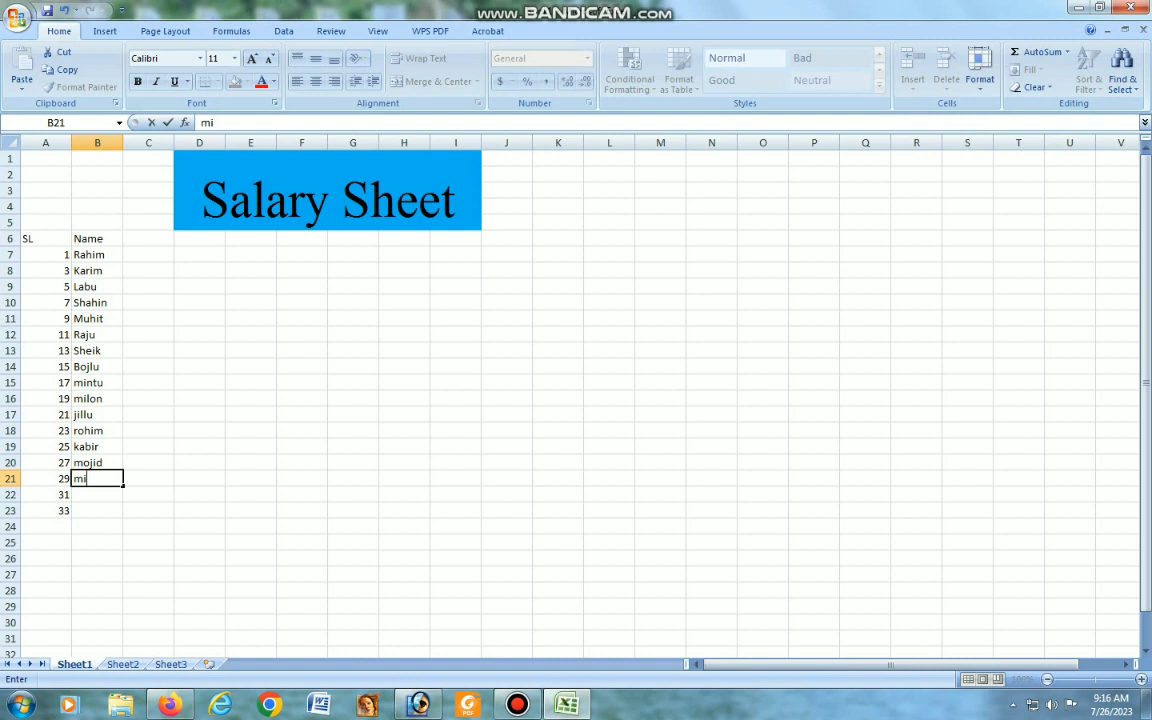
pyautogui.press('BackSpace')
pyautogui.press('BackSpace')
pyautogui.press('BackSpace')
pyautogui.press('BackSpace')
pyautogui.press('BackSpace')
pyautogui.write('ranu')
pyautogui.press('Return')
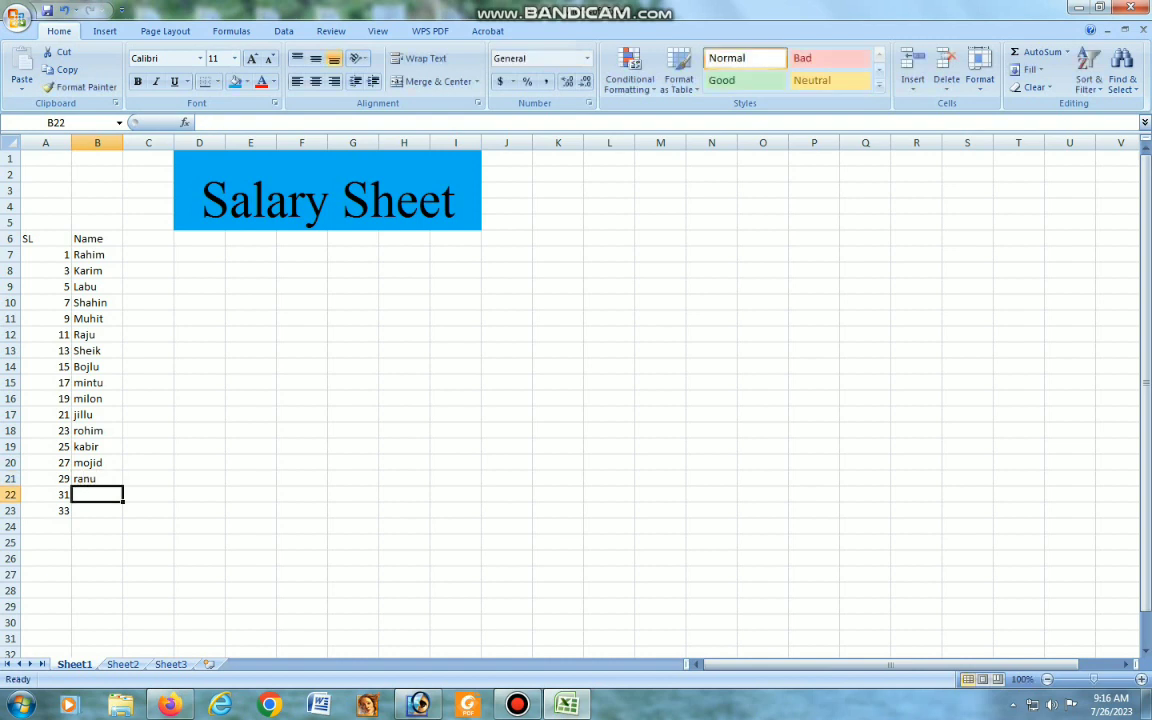
pyautogui.write('farid')
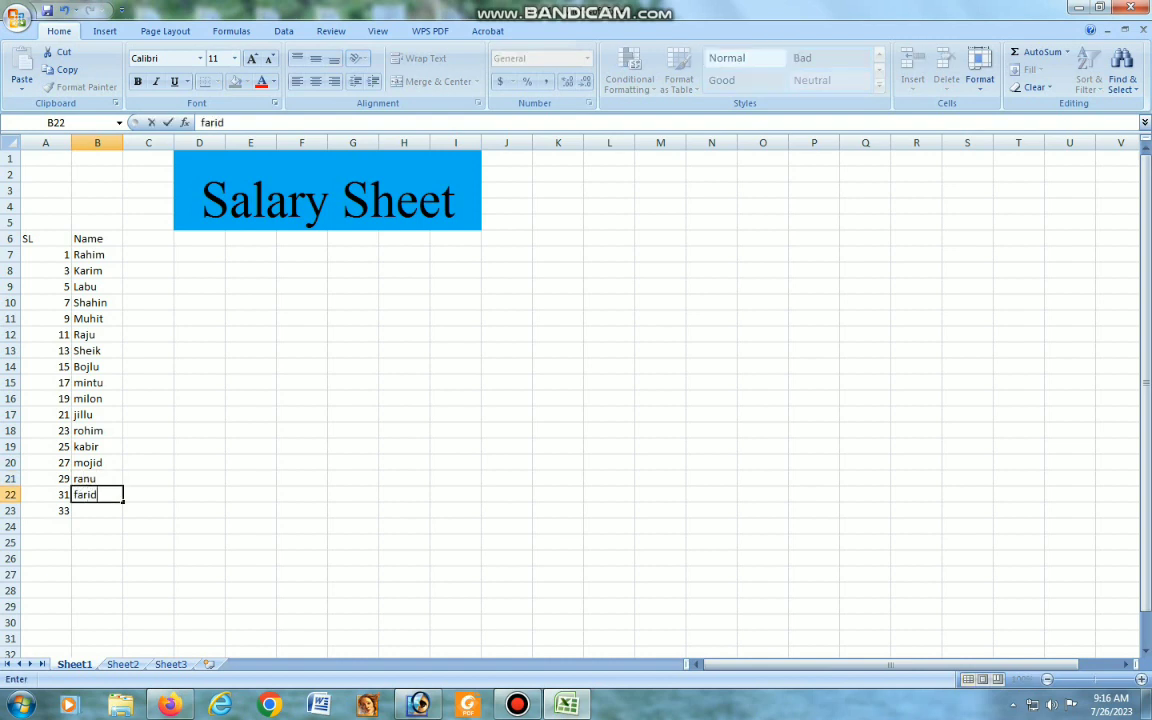
pyautogui.press('Return')
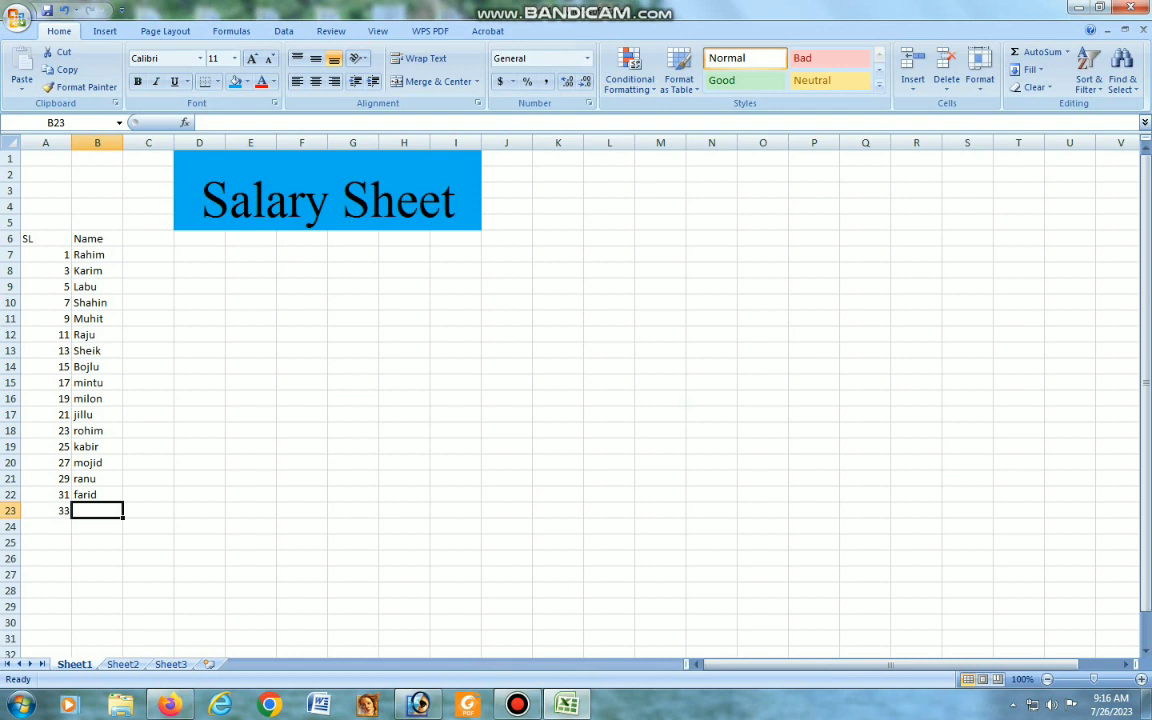
pyautogui.write('kalil')
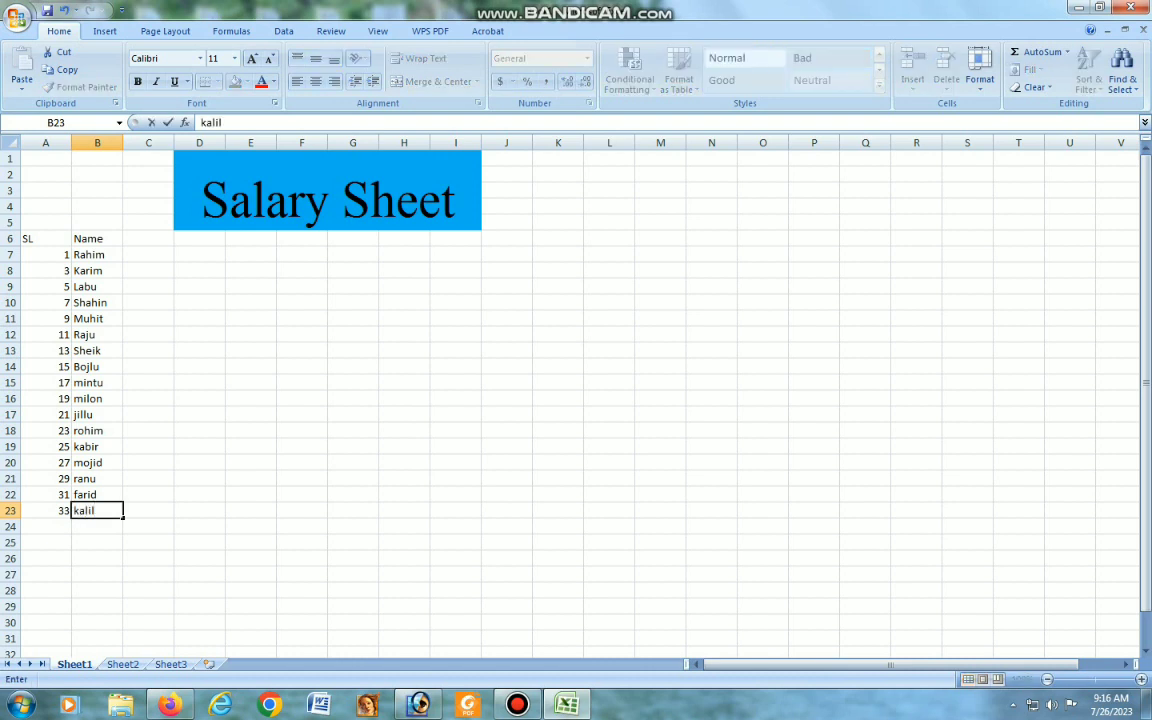
# Enter the column header "Basic Salary" in cell C6 and widen column C to fit it
pyautogui.click(148, 239)
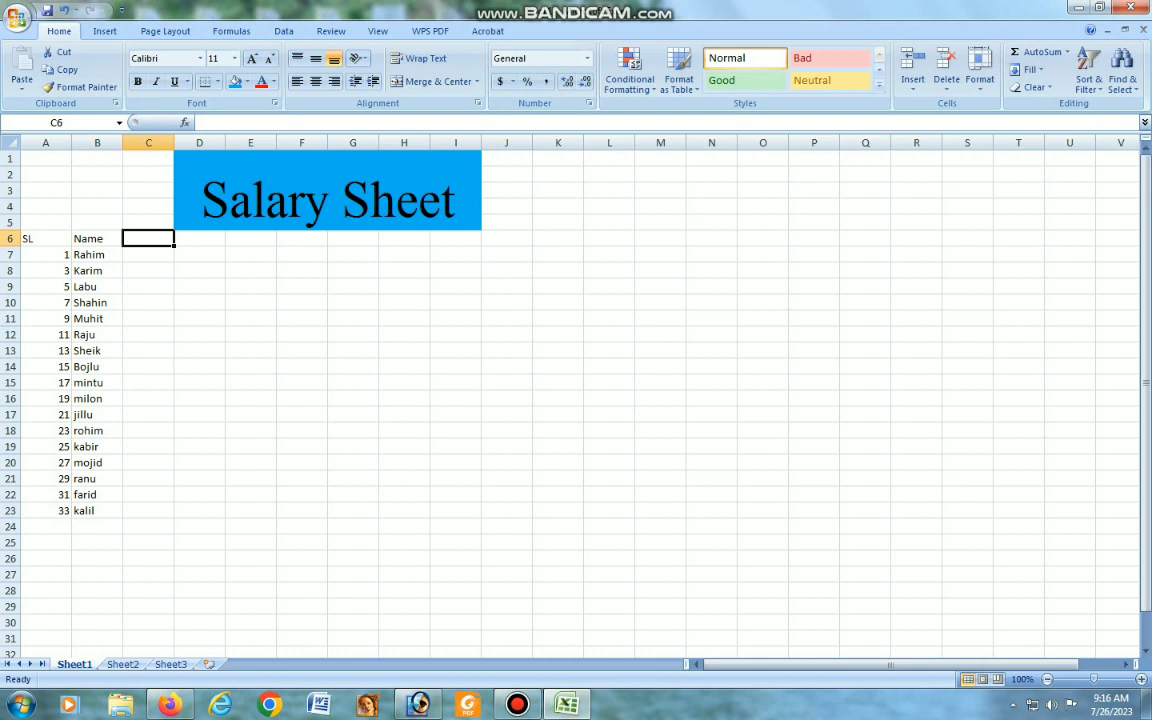
pyautogui.write('Basi')
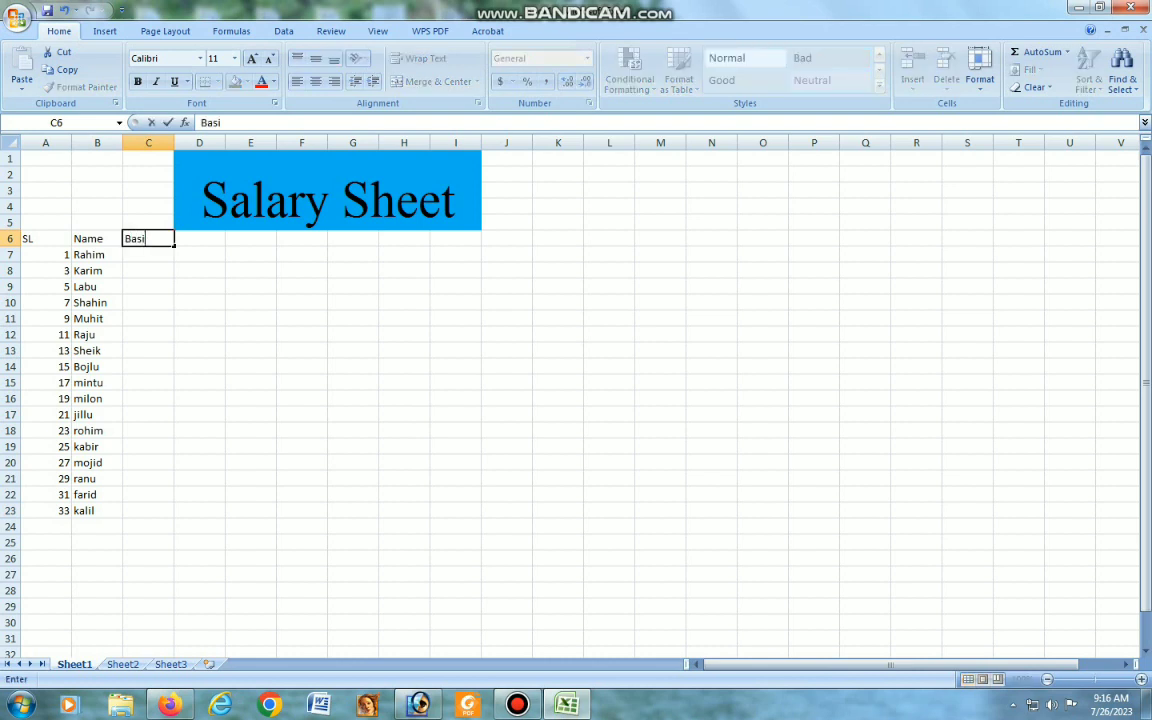
pyautogui.write('c Salary')
pyautogui.click(199, 303)
pyautogui.moveTo(173, 143); pyautogui.dragTo(184, 143)
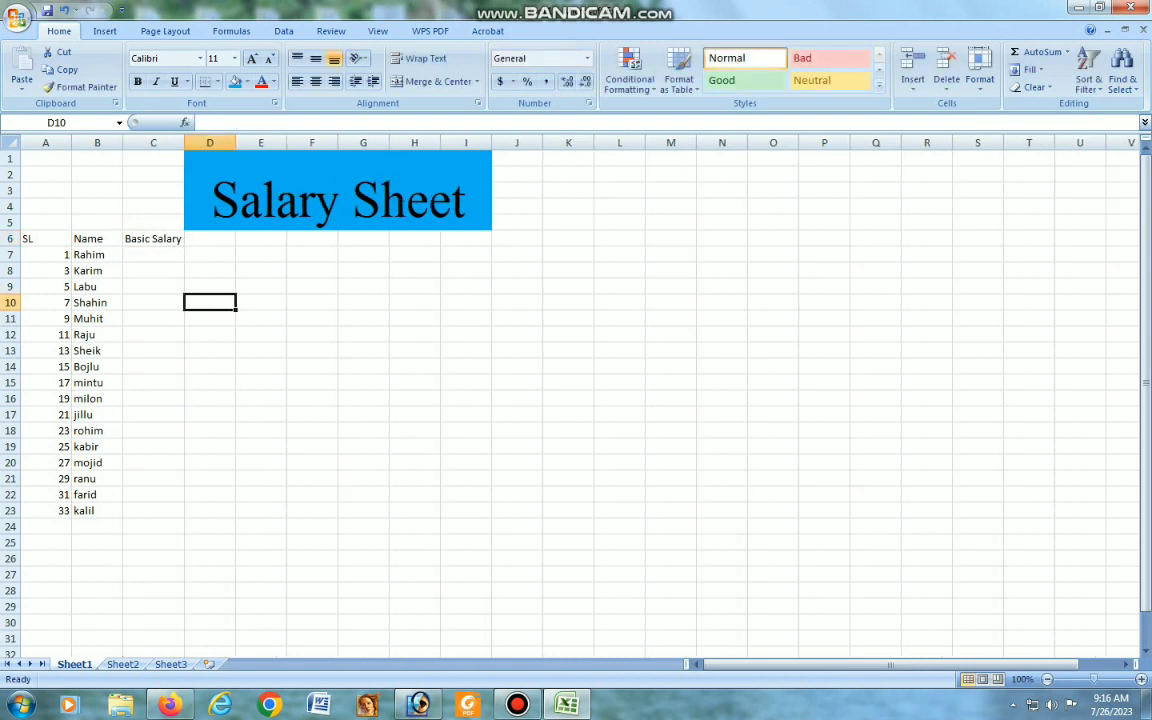
# Enter the first two basic salaries, 12000 in cell C7 and 10000 in cell C8
pyautogui.click(210, 239)
pyautogui.scroll(2, 570, 395)
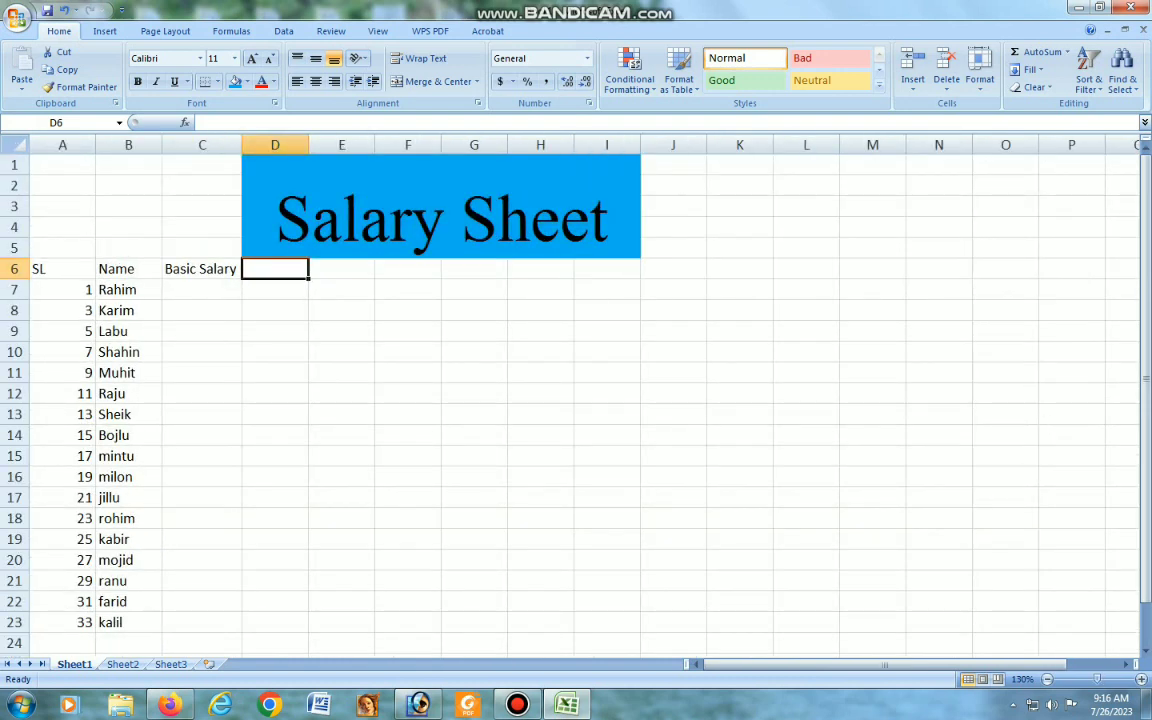
pyautogui.click(202, 290)
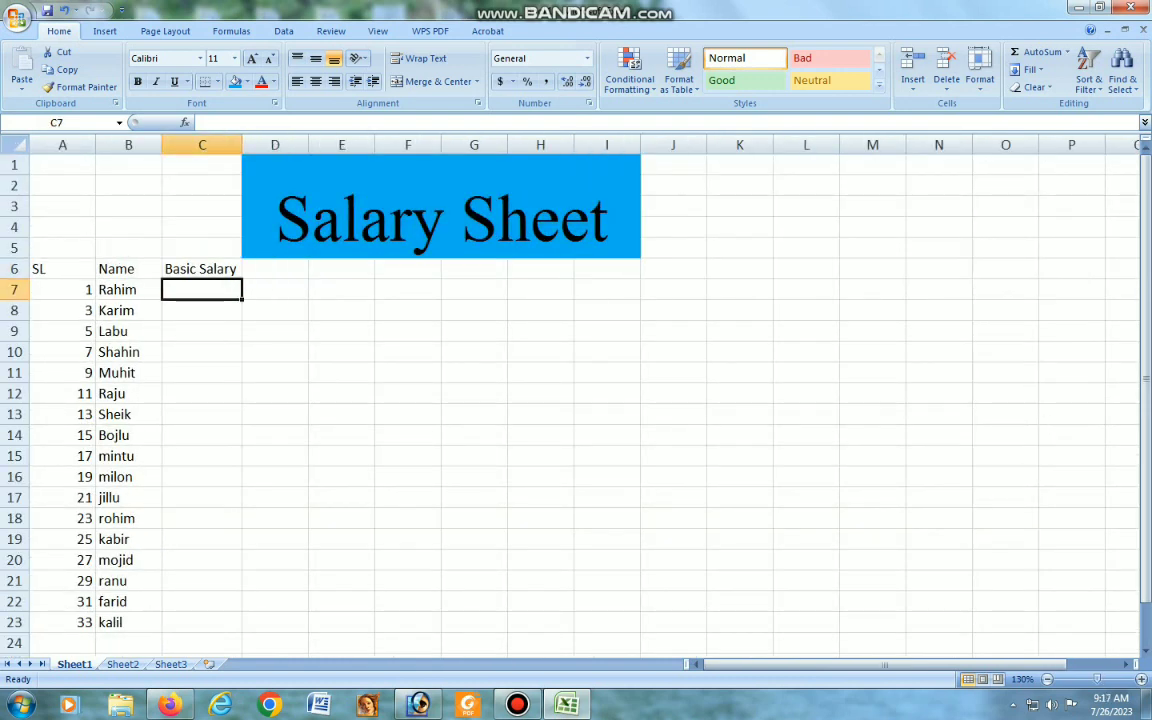
pyautogui.write('12000')
pyautogui.press('Return')
pyautogui.write('10000')
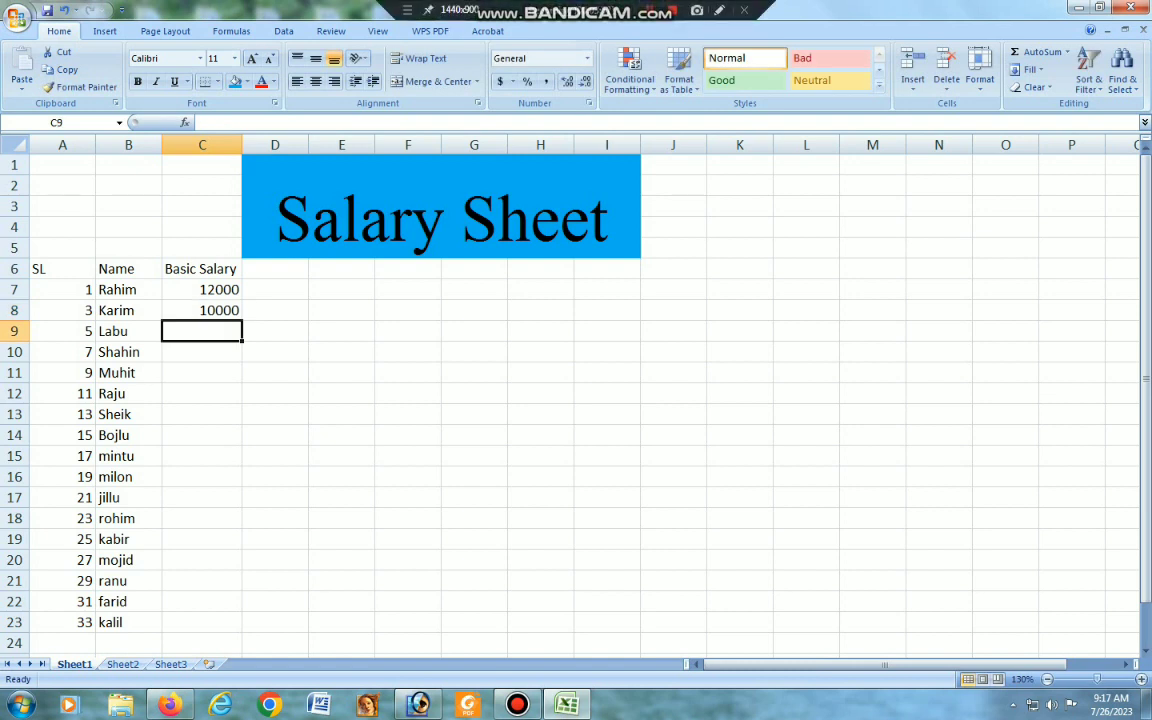
# Enter basic salaries of 20000 in cell C9 and 30000 in cell C10
pyautogui.write('20')
pyautogui.press('Return')
pyautogui.press('Return')
pyautogui.click(202, 331)
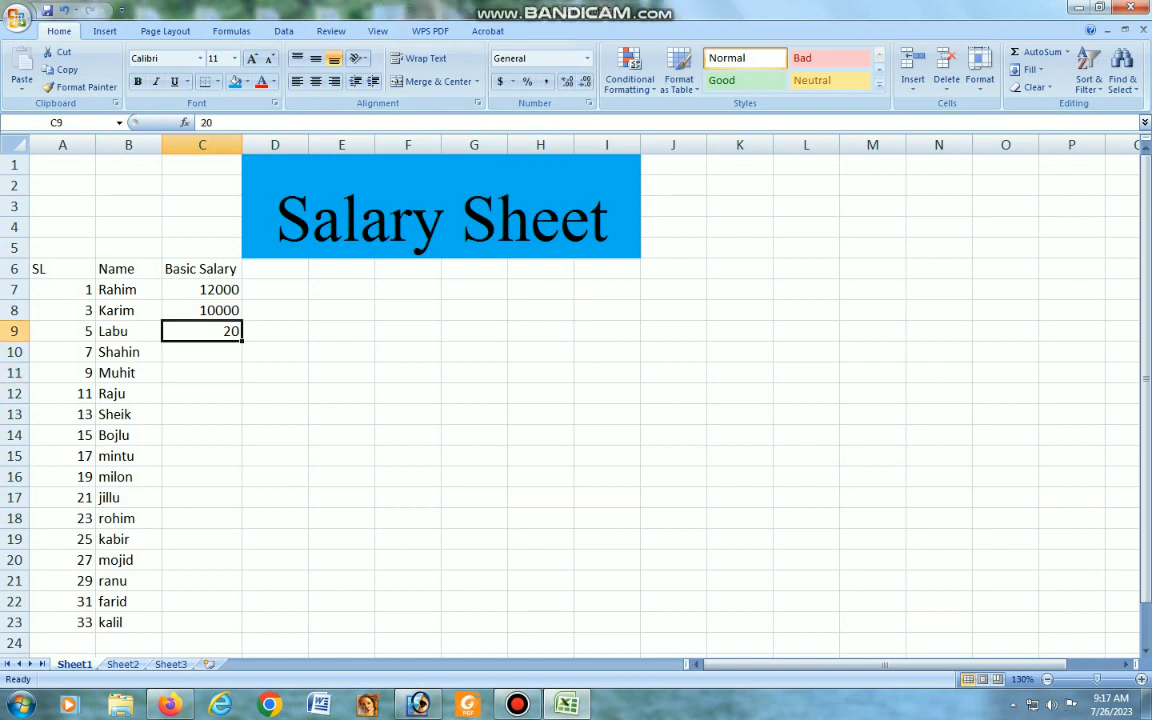
pyautogui.write('20000')
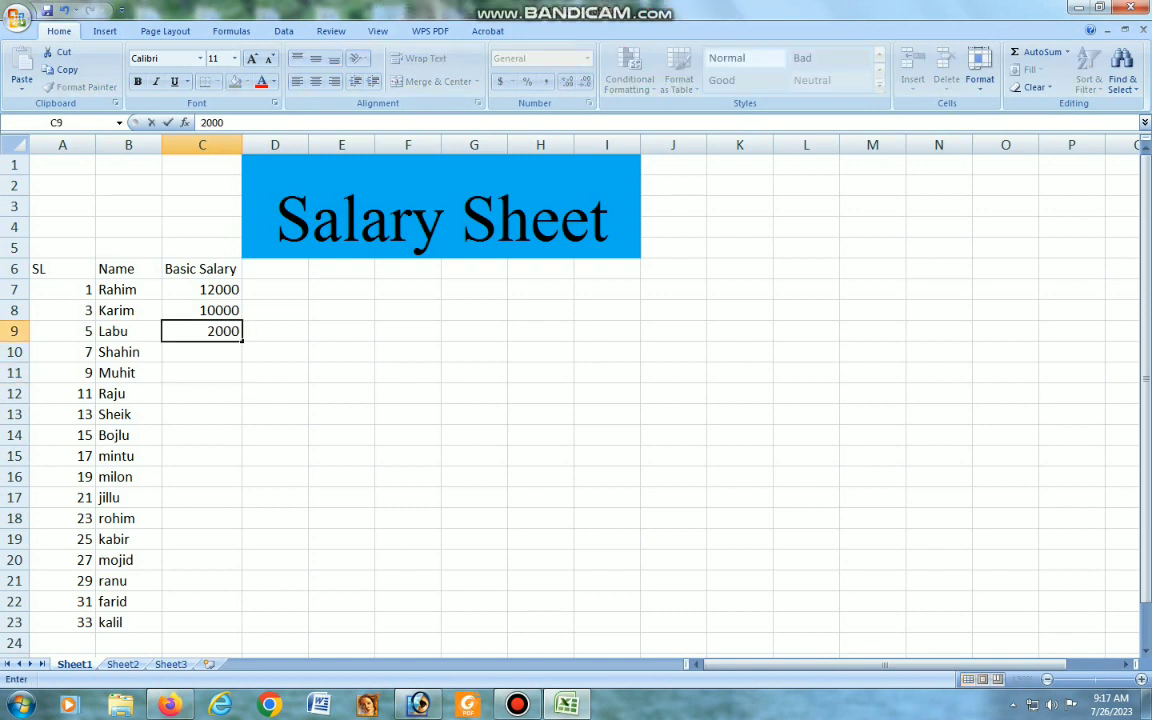
pyautogui.press('Return')
pyautogui.write('30')
pyautogui.press('Return')
pyautogui.press('Return')
pyautogui.click(202, 352)
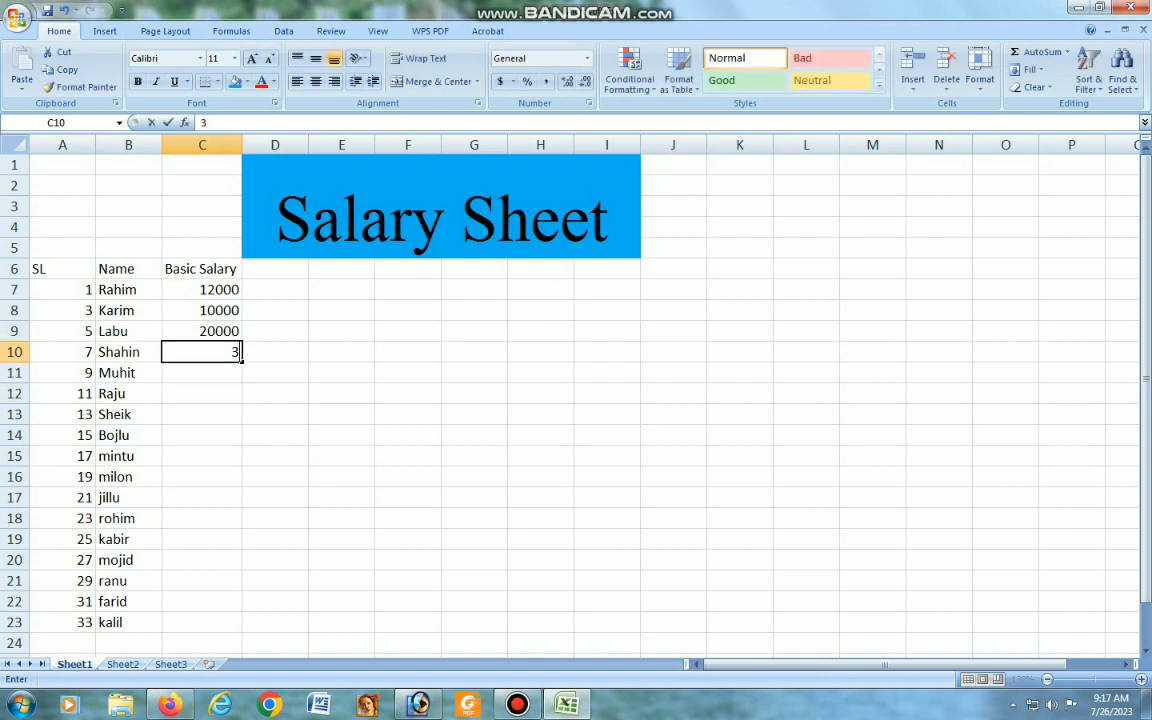
pyautogui.write('30000')
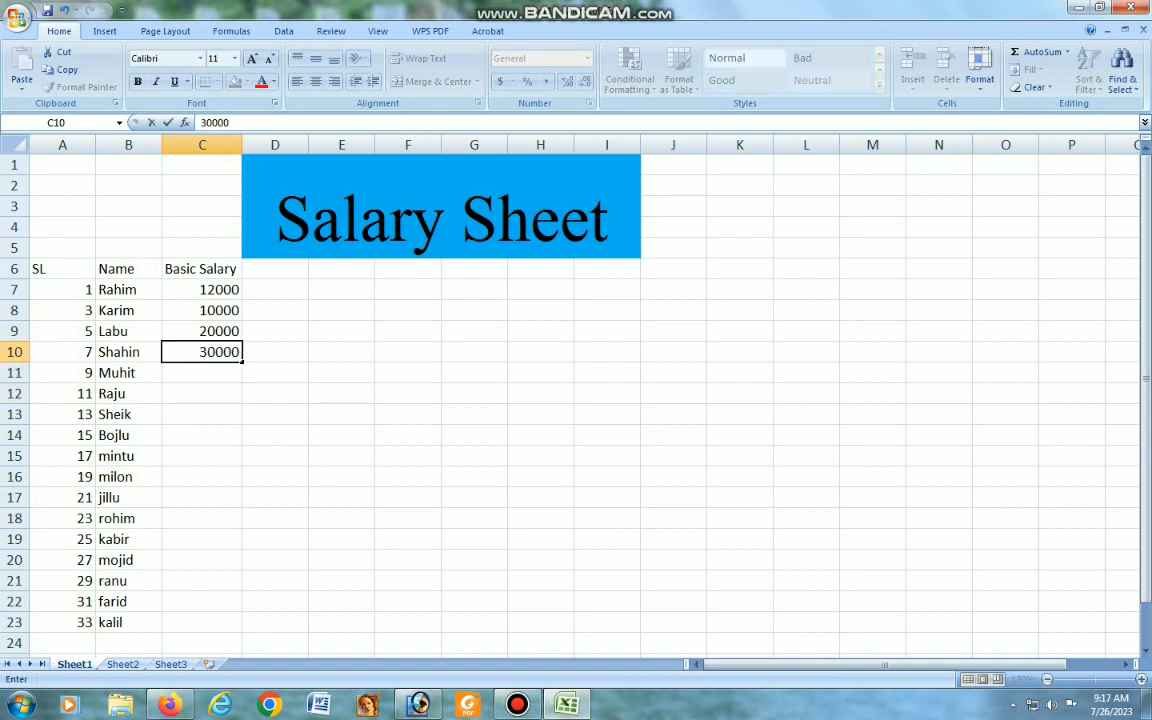
pyautogui.press('Return')
# Enter basic salaries of 45000 in cell C11 and 50000 in cell C12
pyautogui.write('1')
pyautogui.press('BackSpace')
pyautogui.write('45000')
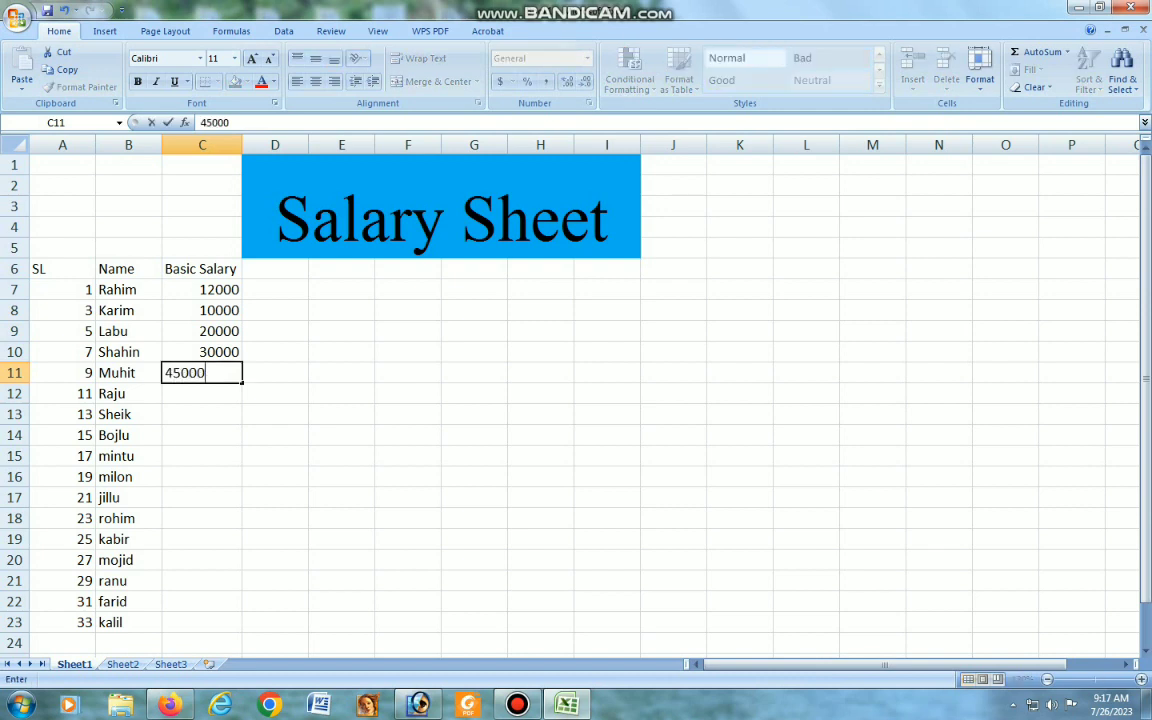
pyautogui.press('Return')
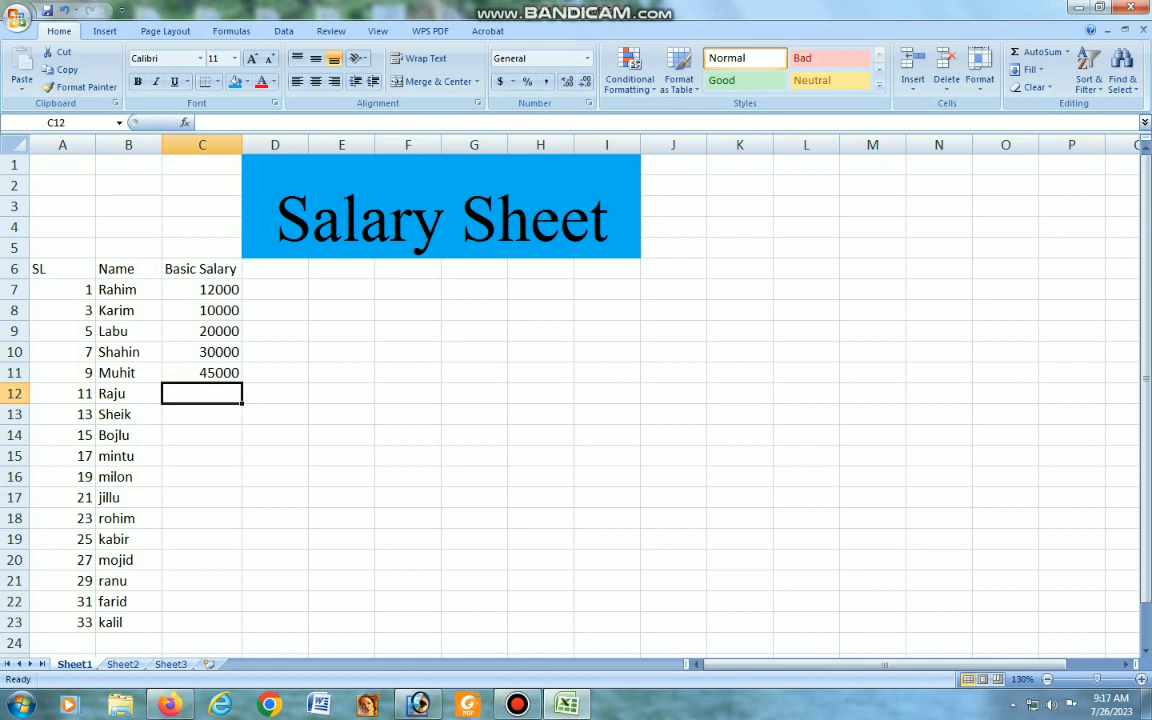
pyautogui.write('50')
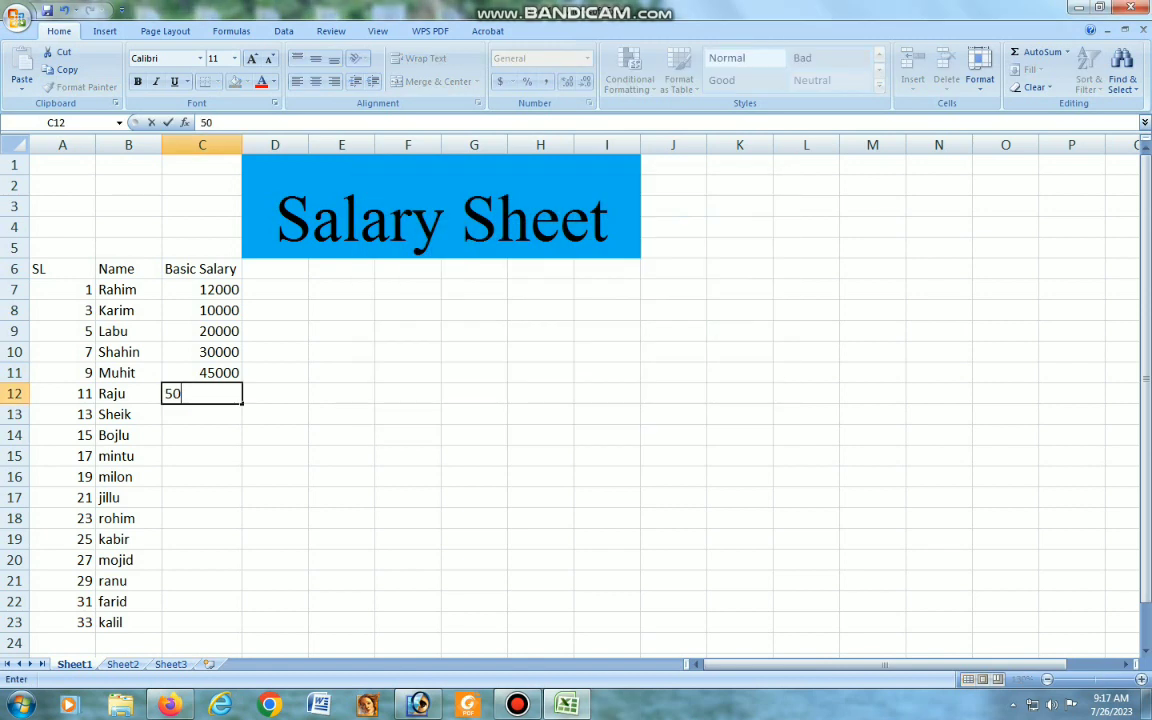
pyautogui.write('000')
pyautogui.press('Return')
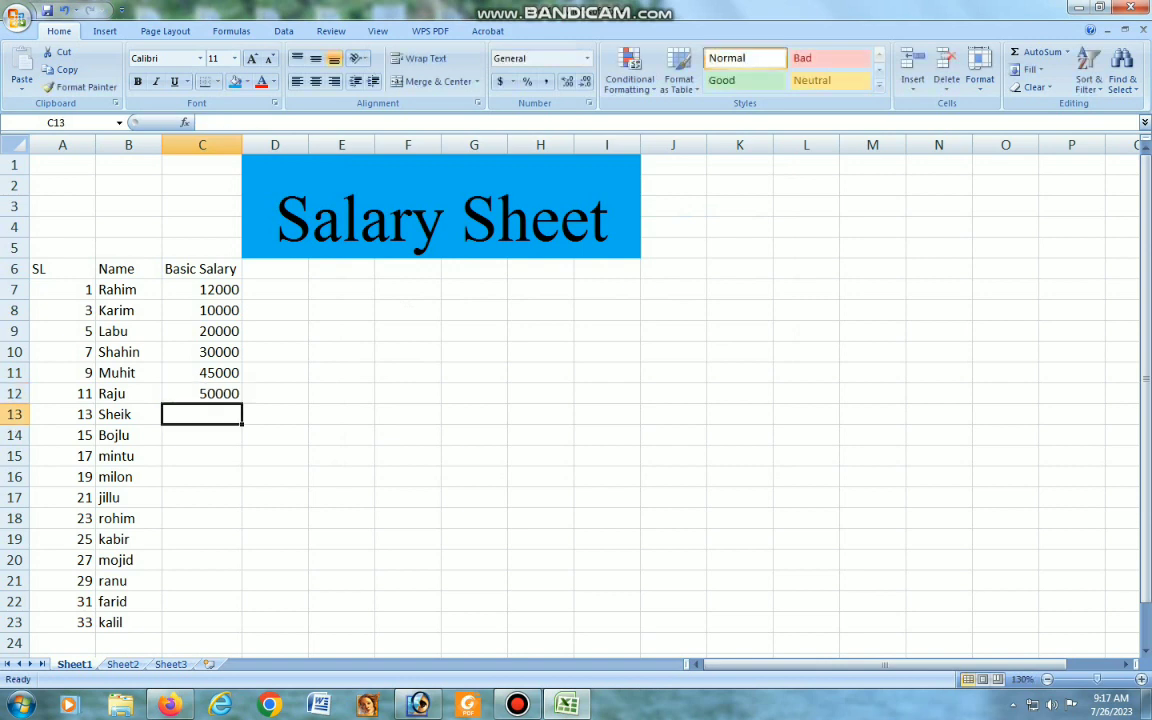
# Enter a basic salary of 41000 in cell C13
pyautogui.write('45')
pyautogui.press('BackSpace')
pyautogui.press('BackSpace')
pyautogui.write('41')
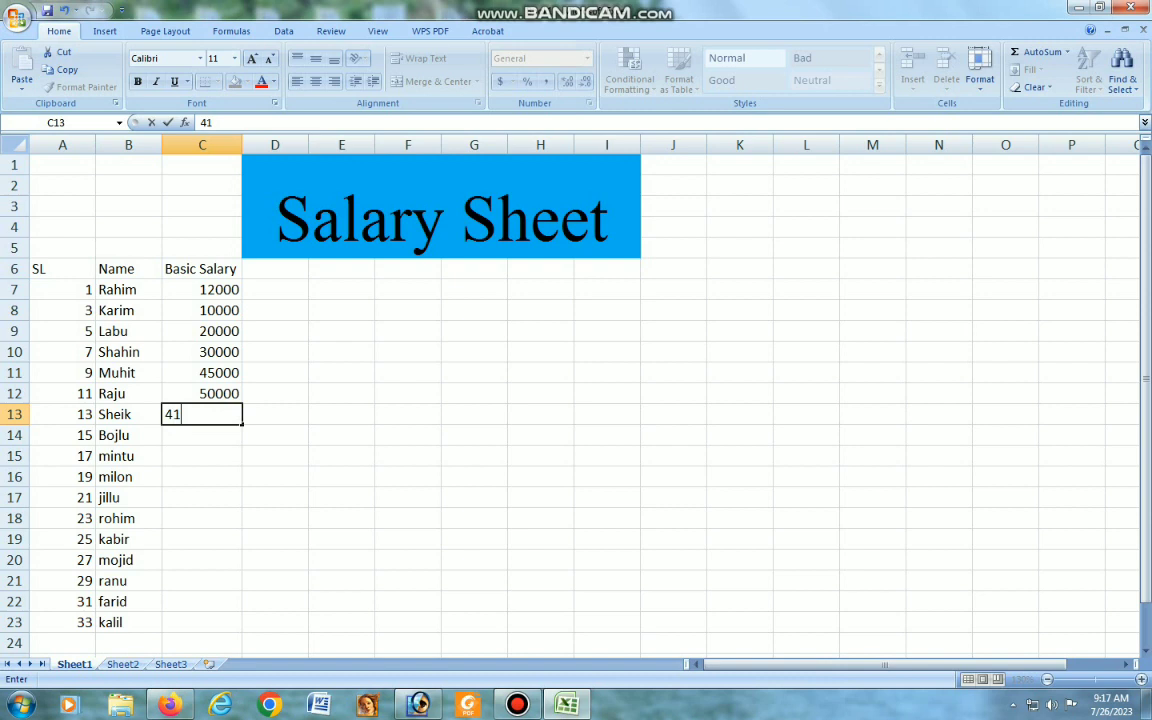
pyautogui.write('000')
pyautogui.press('Return')
# Enter basic salaries of 90000 in cell C14 and 60000 in cell C15
pyautogui.scroll(-1, 570, 400)
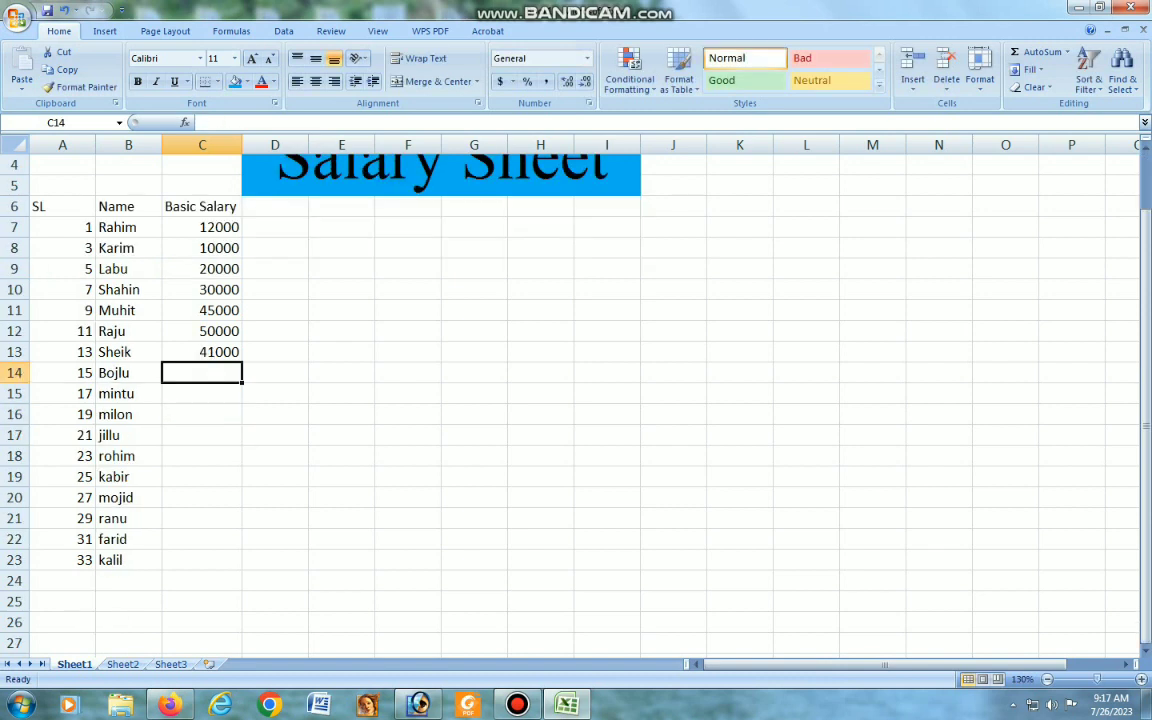
pyautogui.write('9000')
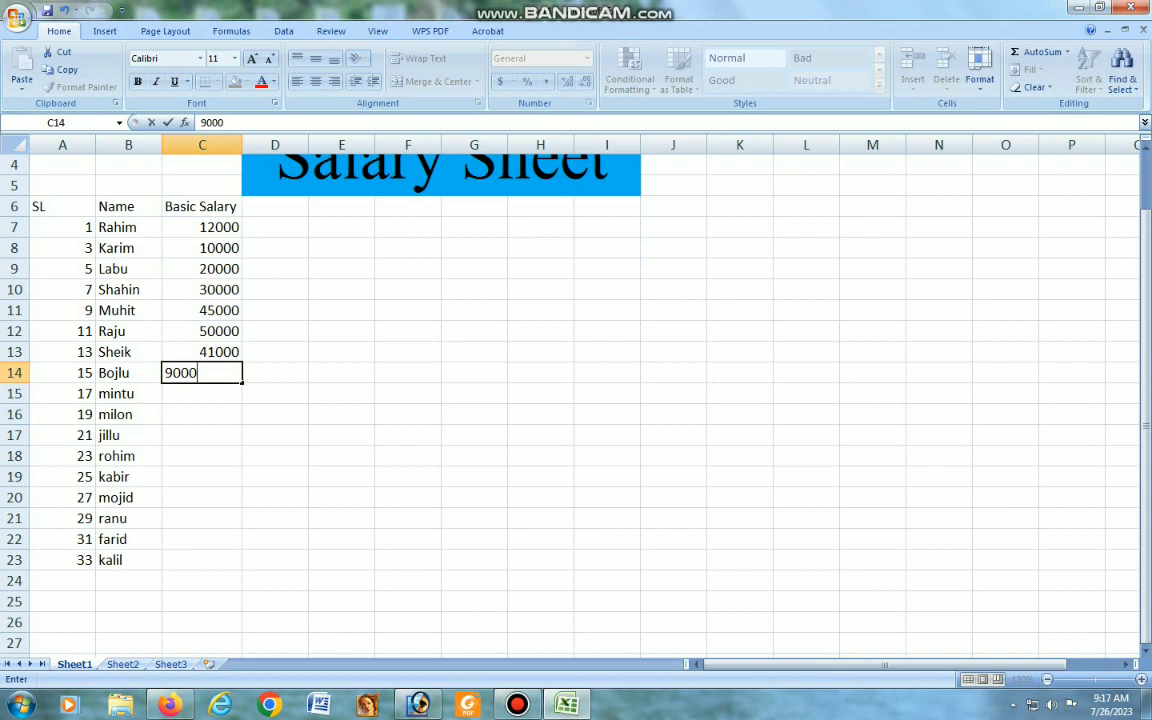
pyautogui.write('0')
pyautogui.press('Return')
pyautogui.write('6')
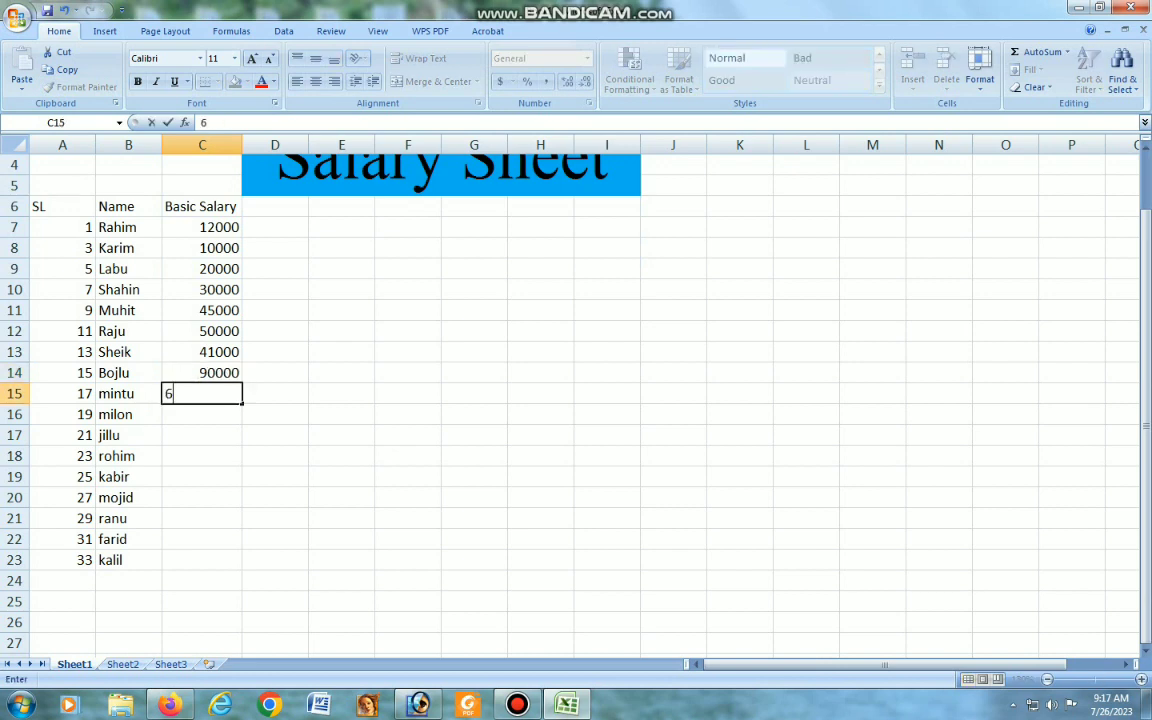
pyautogui.write('0000')
pyautogui.press('Return')
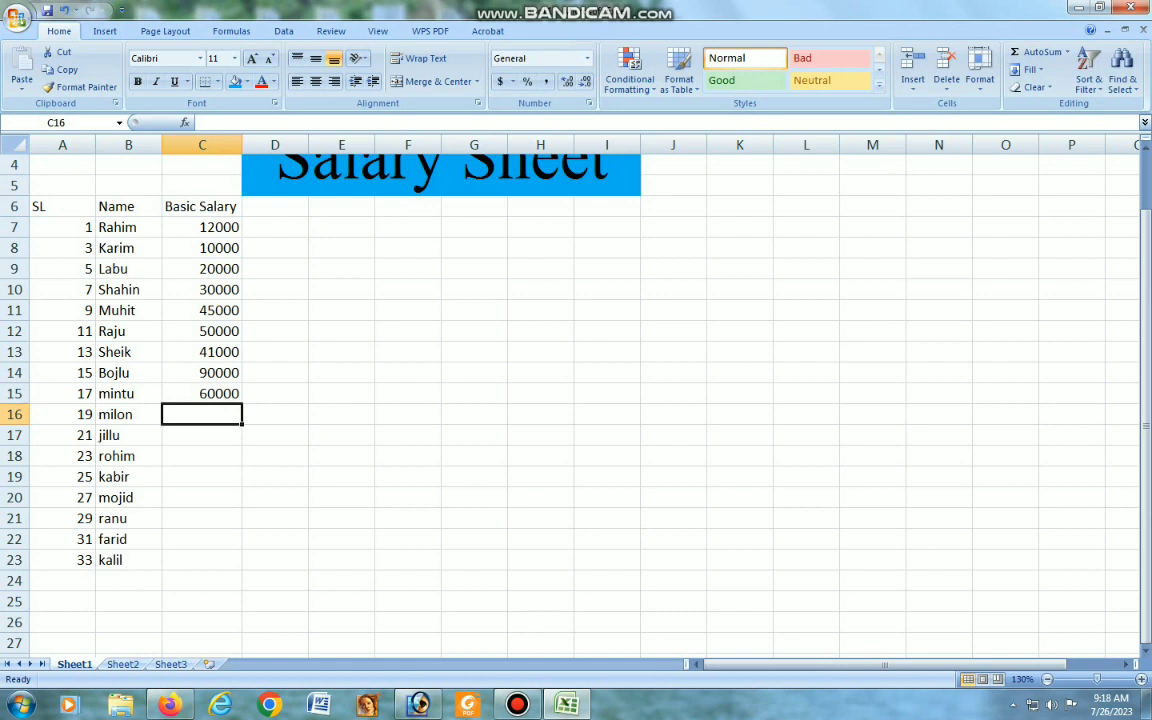
# Continue the "Basic Salary" column with 26000, 52000 and 35000 in cells C16 through C18
pyautogui.write('26000')
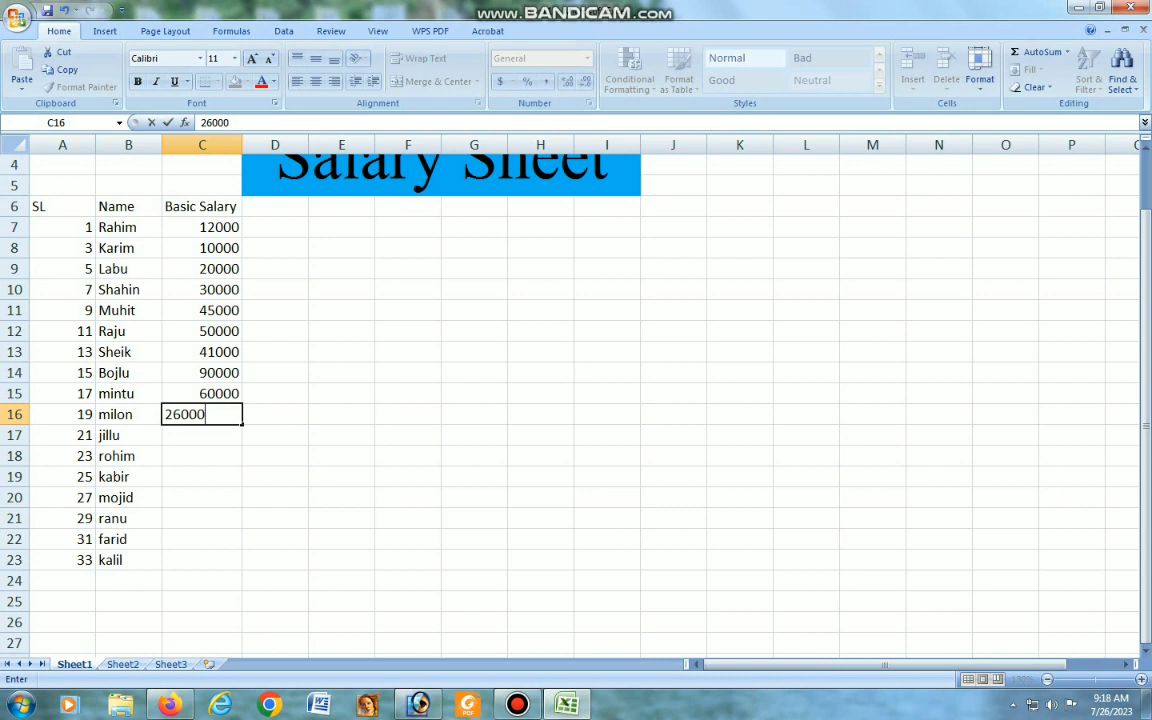
pyautogui.press('Return')
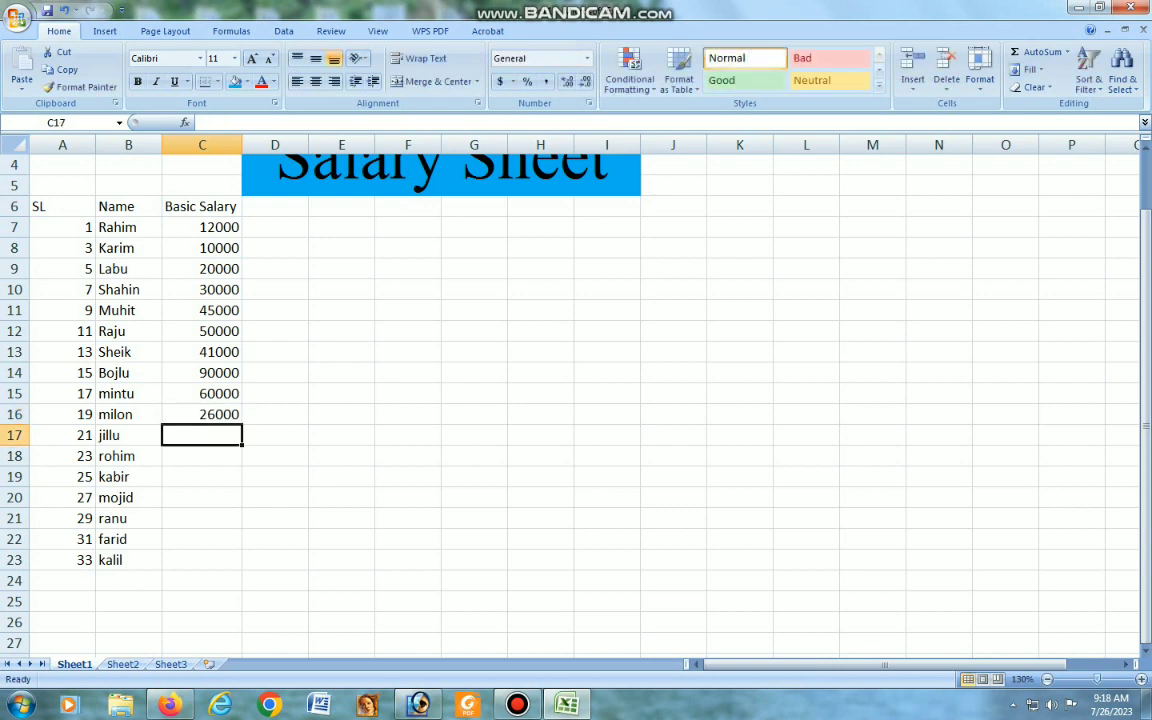
pyautogui.write('52000')
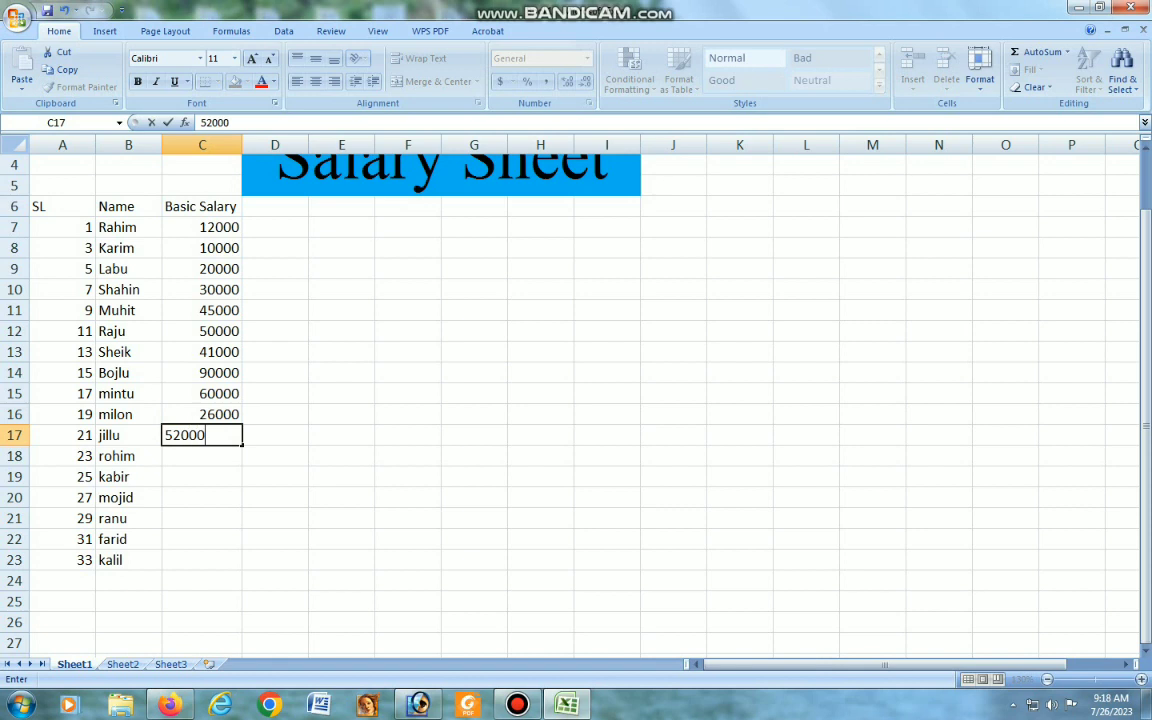
pyautogui.press('Return')
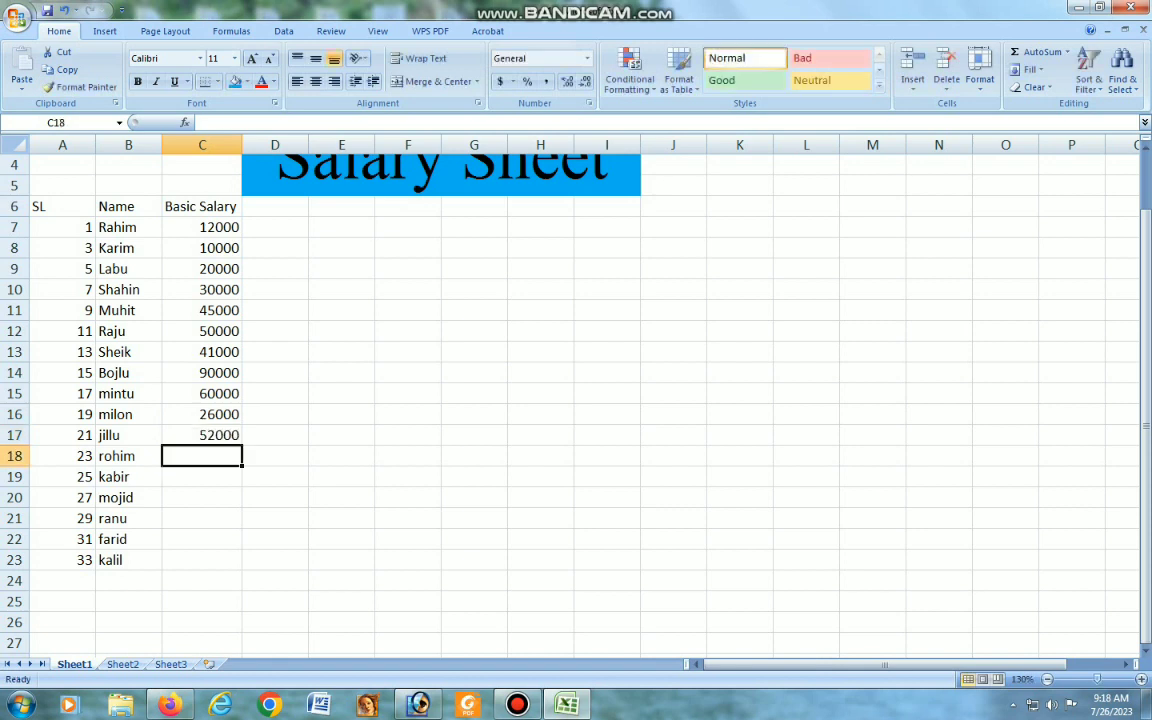
pyautogui.write('35000')
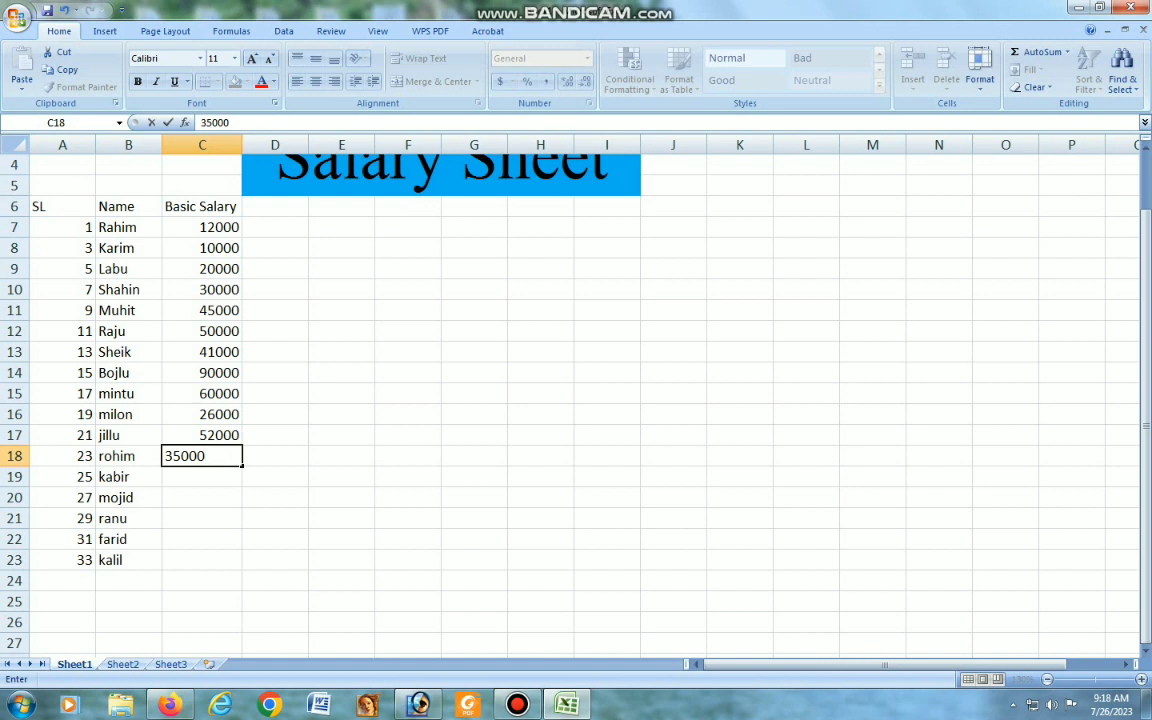
pyautogui.press('Return')
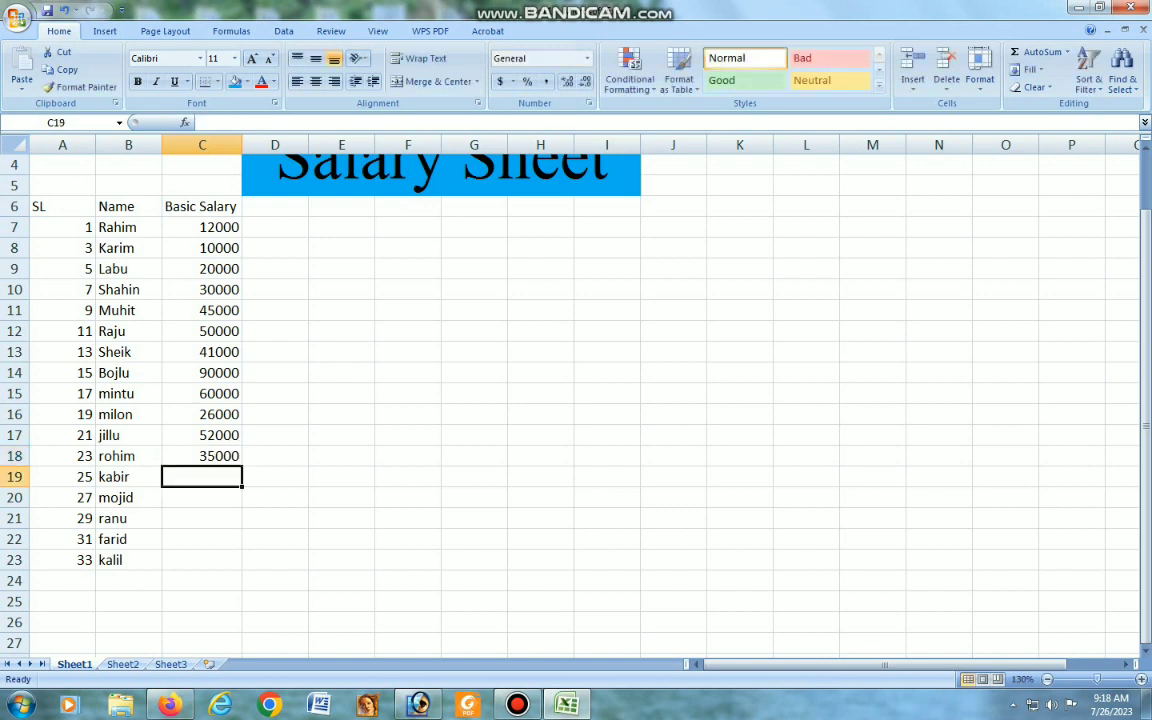
# Add the basic salaries 28000, 26000 and 21000 in cells C19 through C21
pyautogui.write('28000')
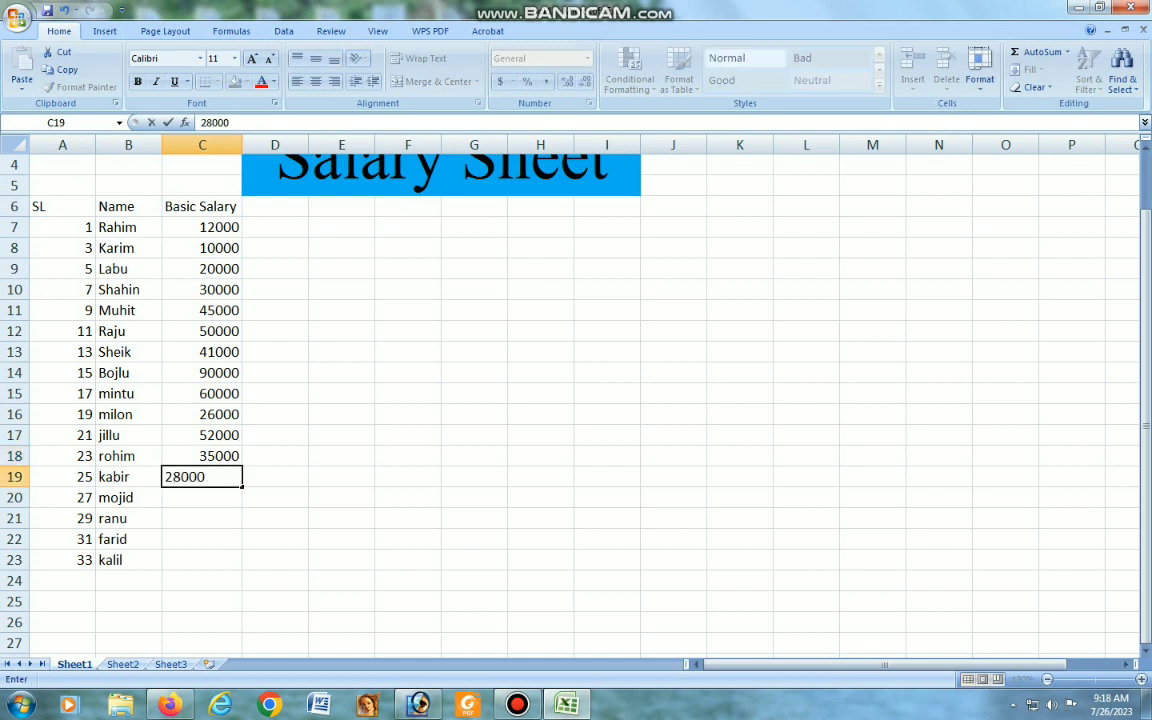
pyautogui.press('Return')
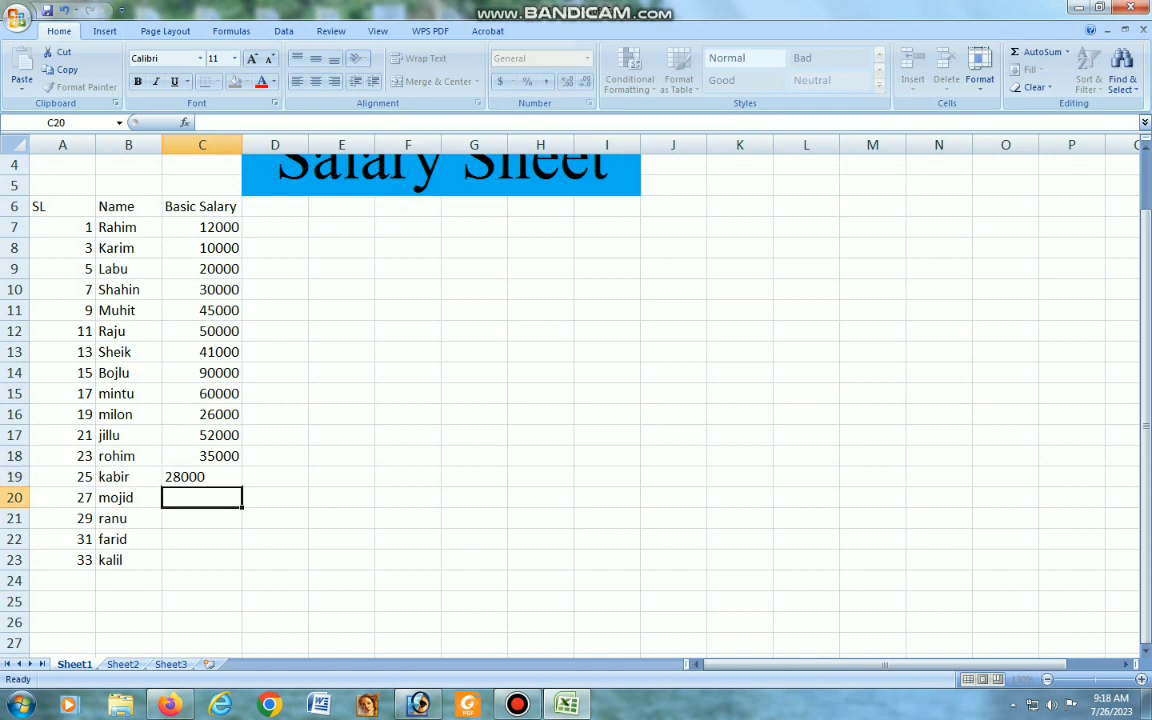
pyautogui.write('26000')
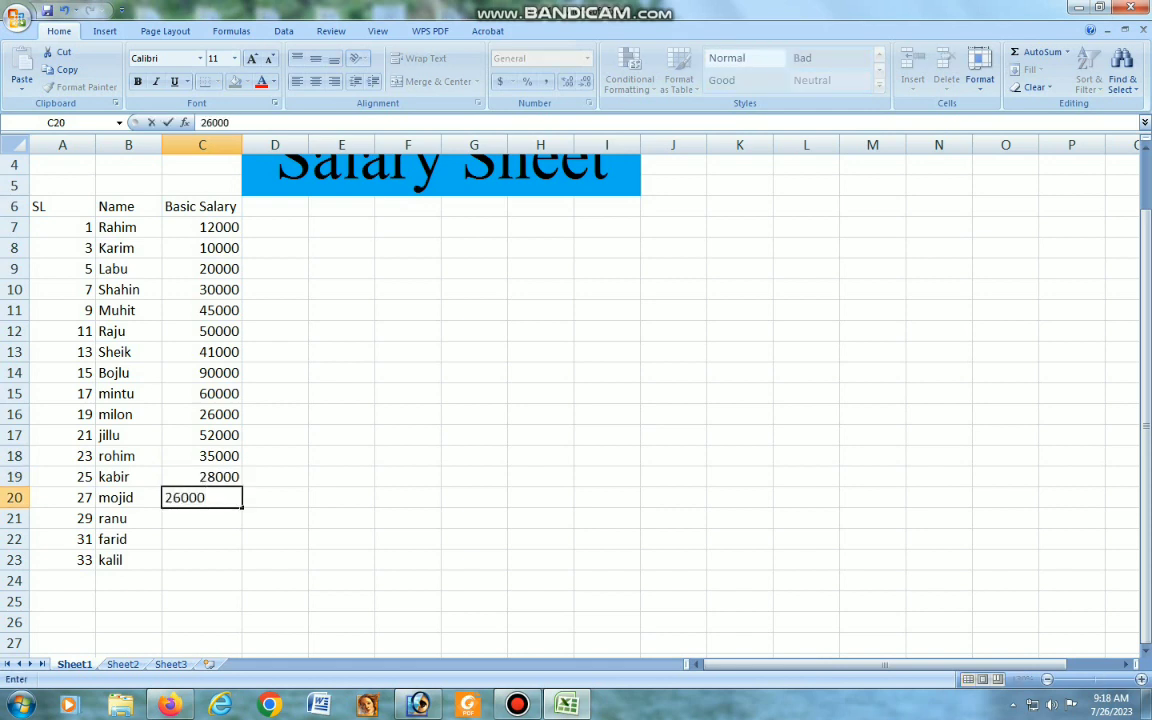
pyautogui.press('Return')
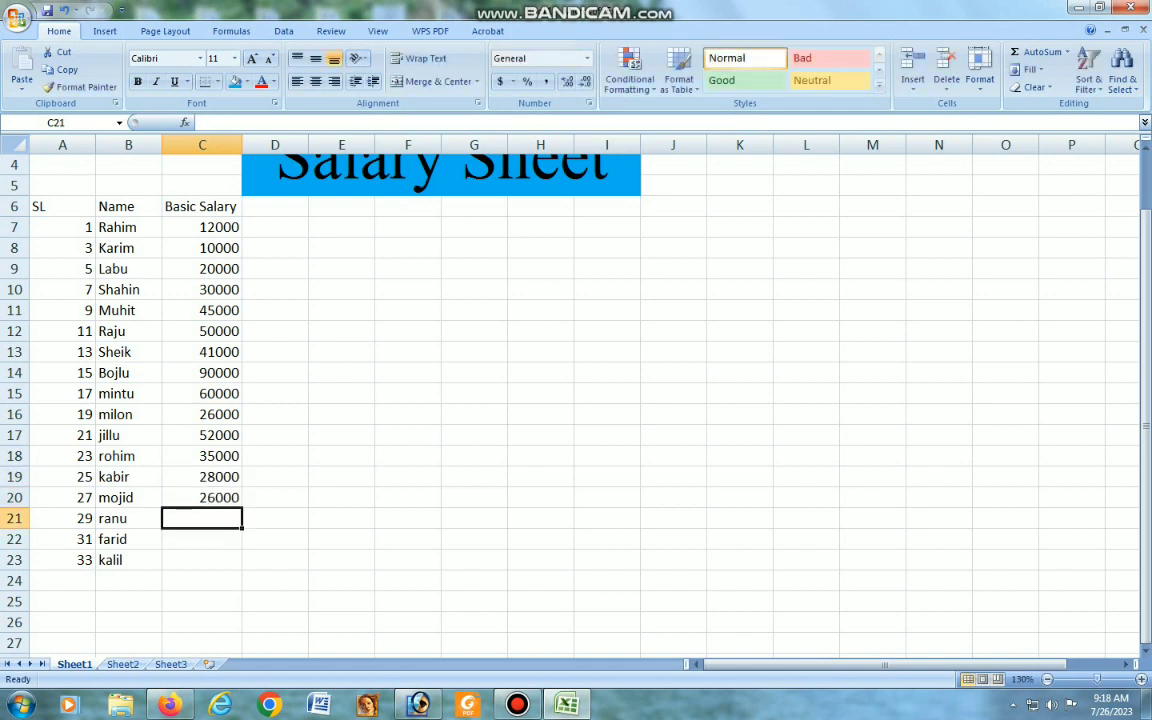
pyautogui.write('21000')
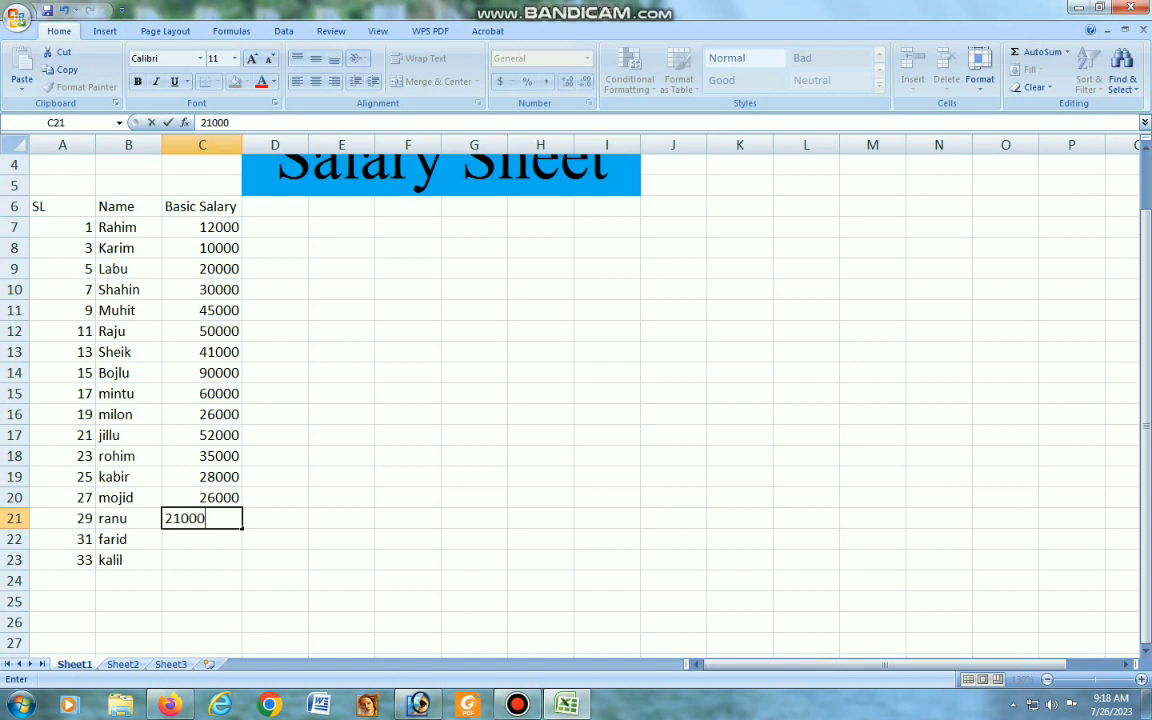
pyautogui.press('Return')
# Complete the "Basic Salary" column with 22000 in cell C22 and 23000 in cell C23
pyautogui.write('222')
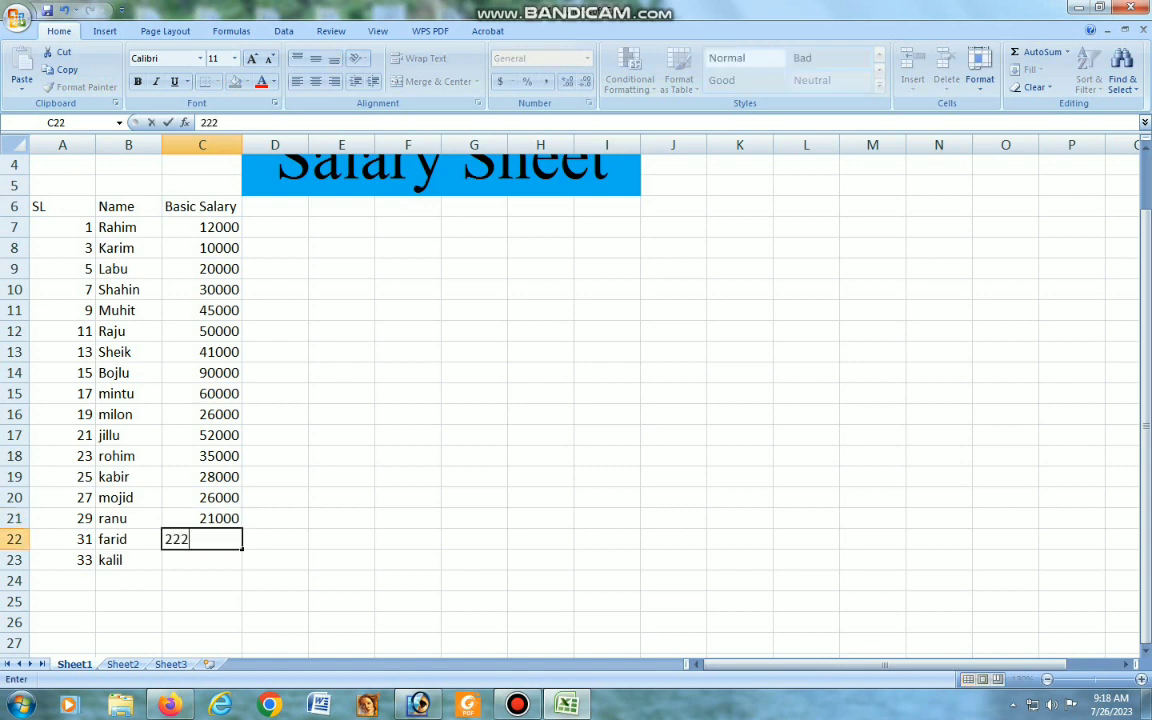
pyautogui.press('BackSpace')
pyautogui.write('000')
pyautogui.press('Return')
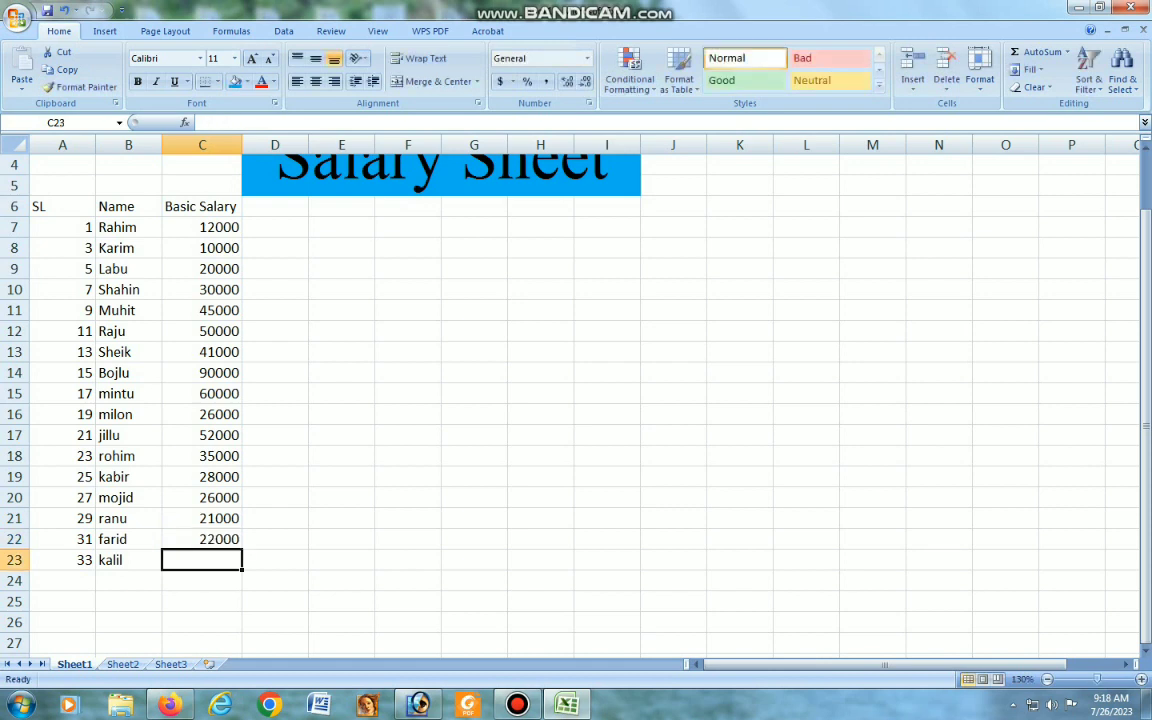
pyautogui.write('23')
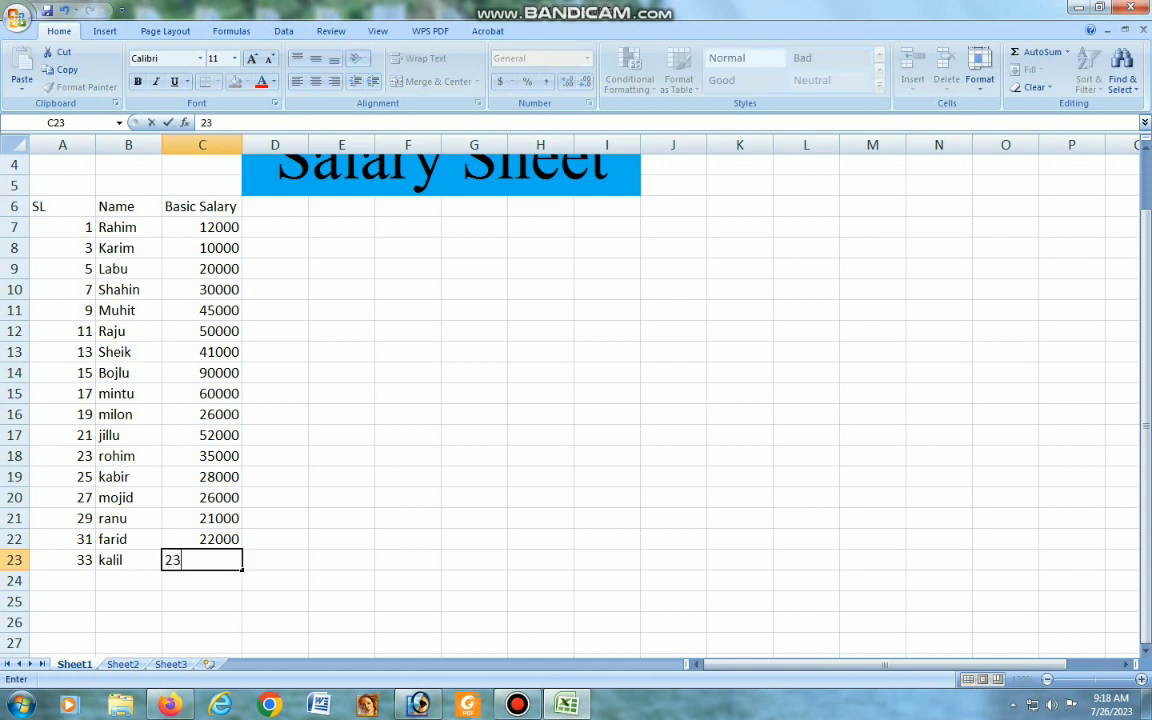
pyautogui.write('000')
pyautogui.click(341, 560)
# Enter the column header "House Rent" in cell D6 and widen column D to fit it
pyautogui.scroll(1, 341, 560)
pyautogui.click(275, 269)
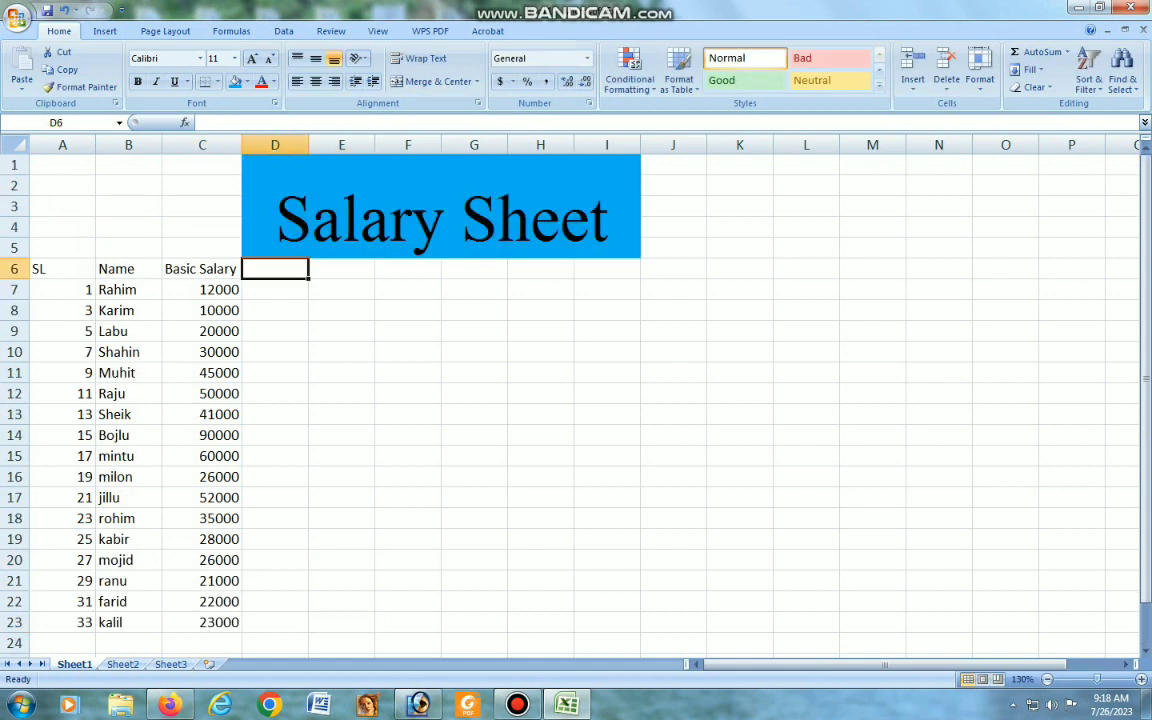
pyautogui.write('Hous')
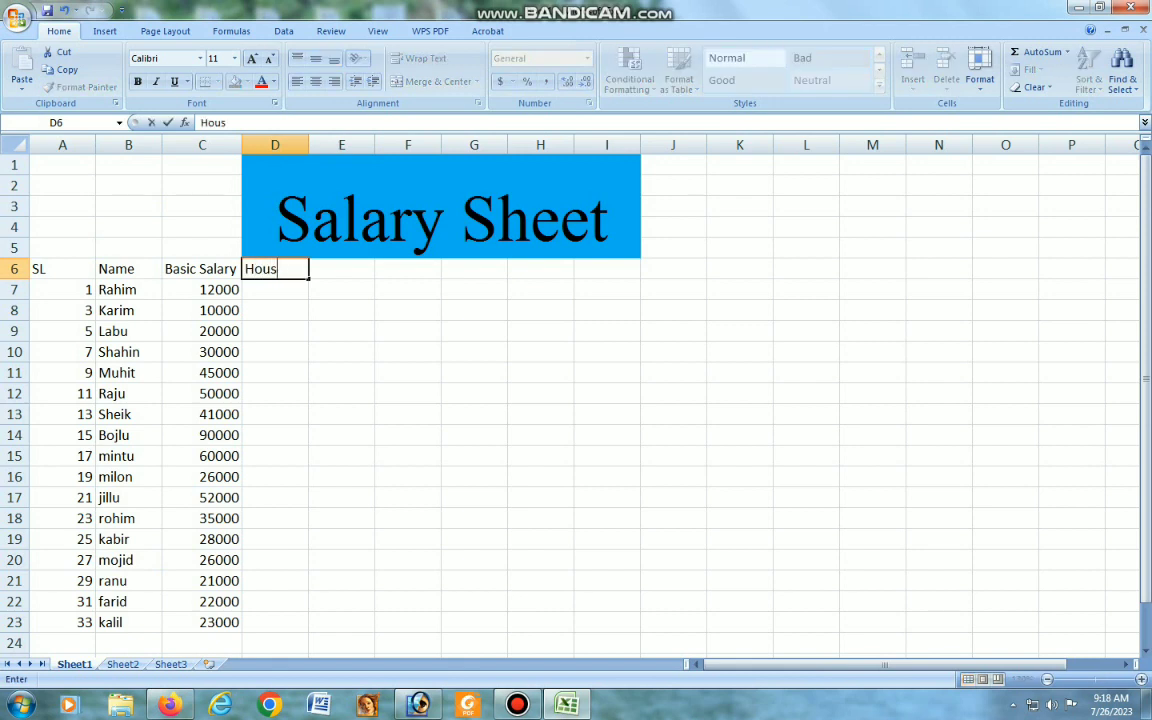
pyautogui.write('e Rent')
pyautogui.click(341, 331)
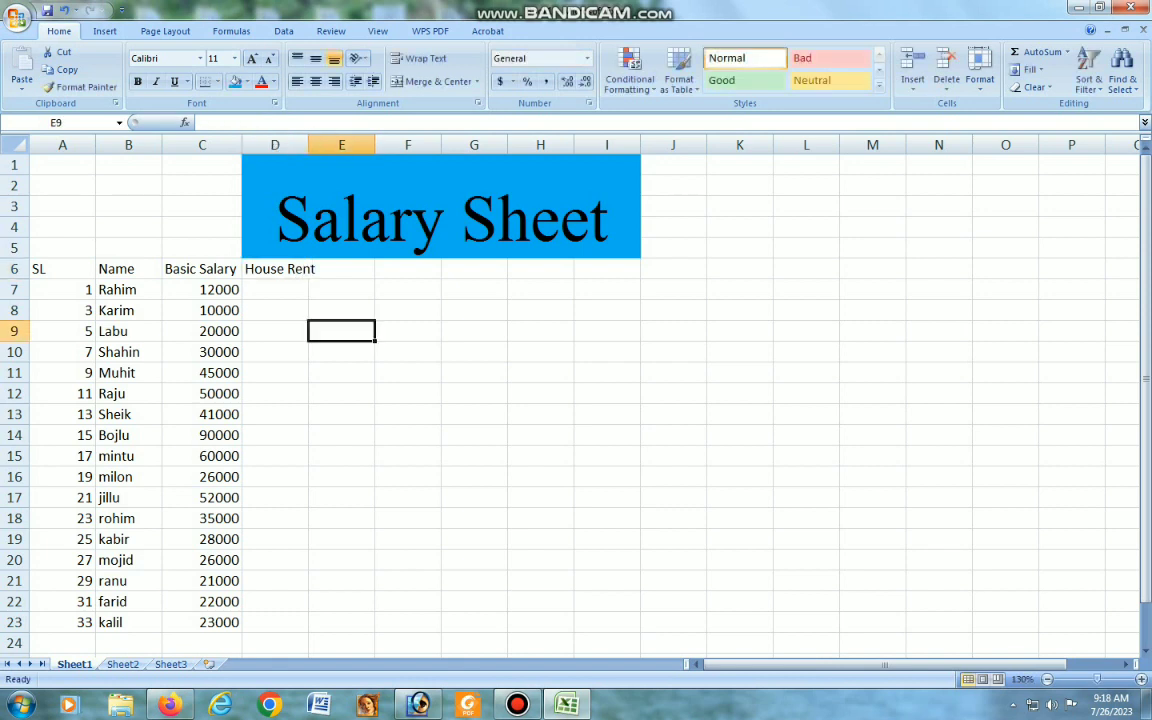
pyautogui.moveTo(308, 145); pyautogui.dragTo(318, 232)
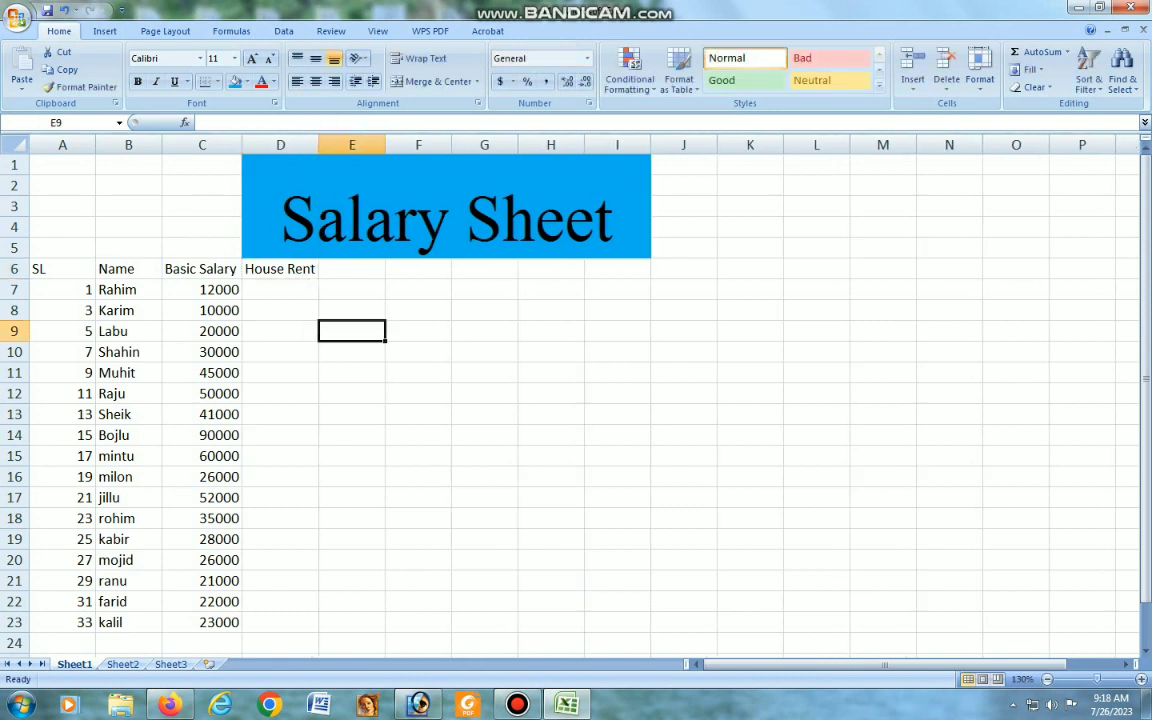
pyautogui.click(352, 269)
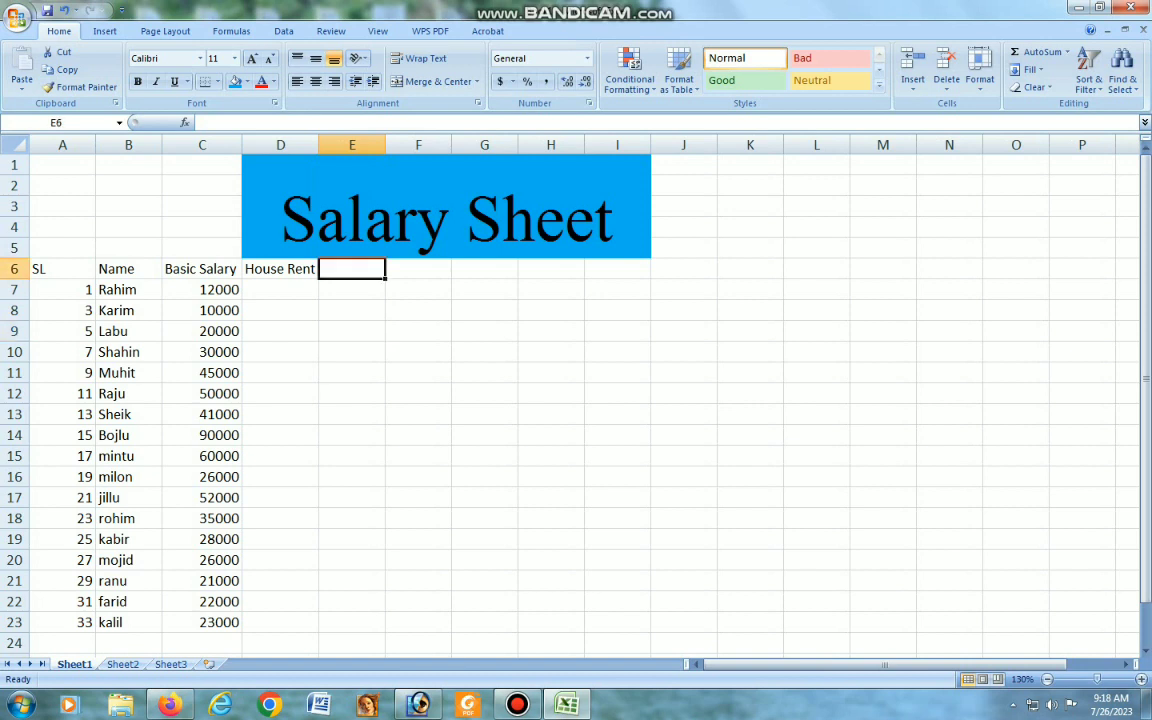
# Enter the column header "Medical Cost" in cell E6 and widen column E to fit it
pyautogui.click(280, 290)
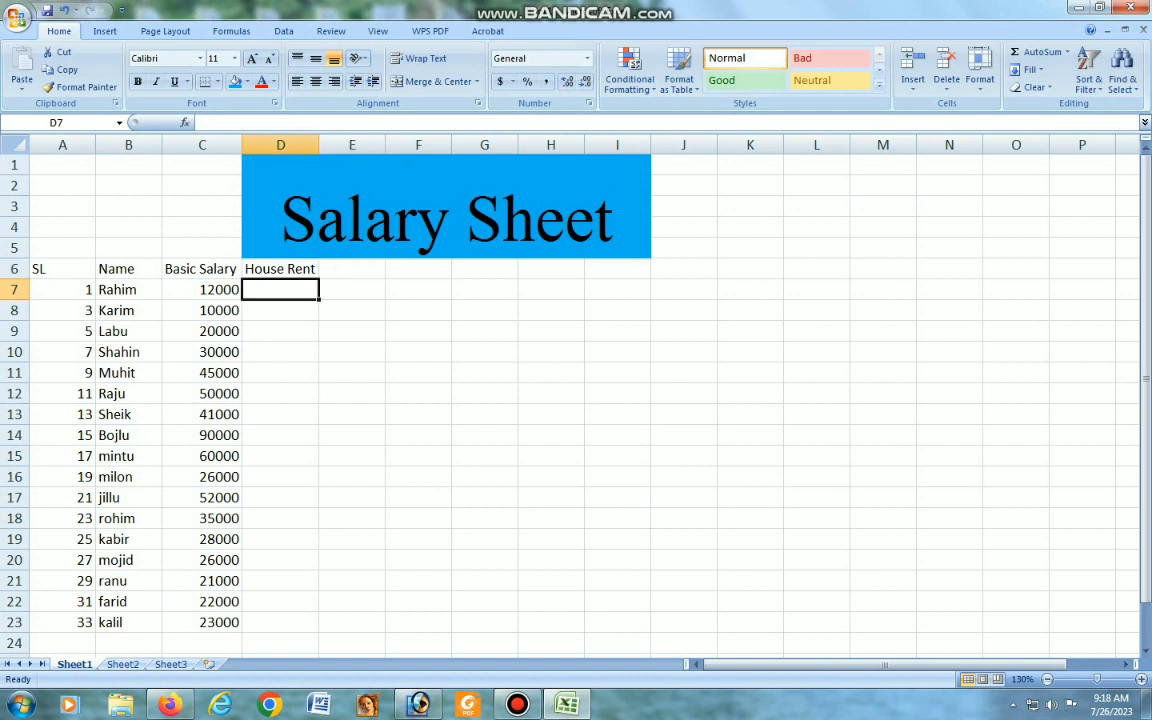
pyautogui.click(418, 269)
pyautogui.click(352, 269)
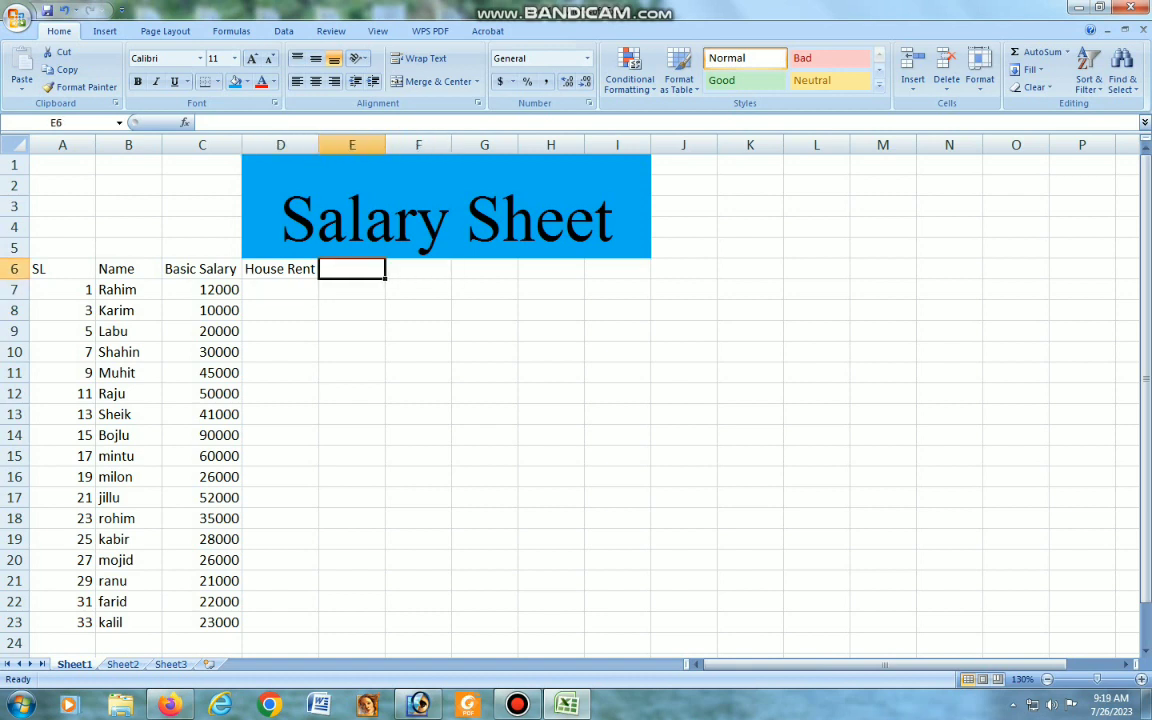
pyautogui.write('Med')
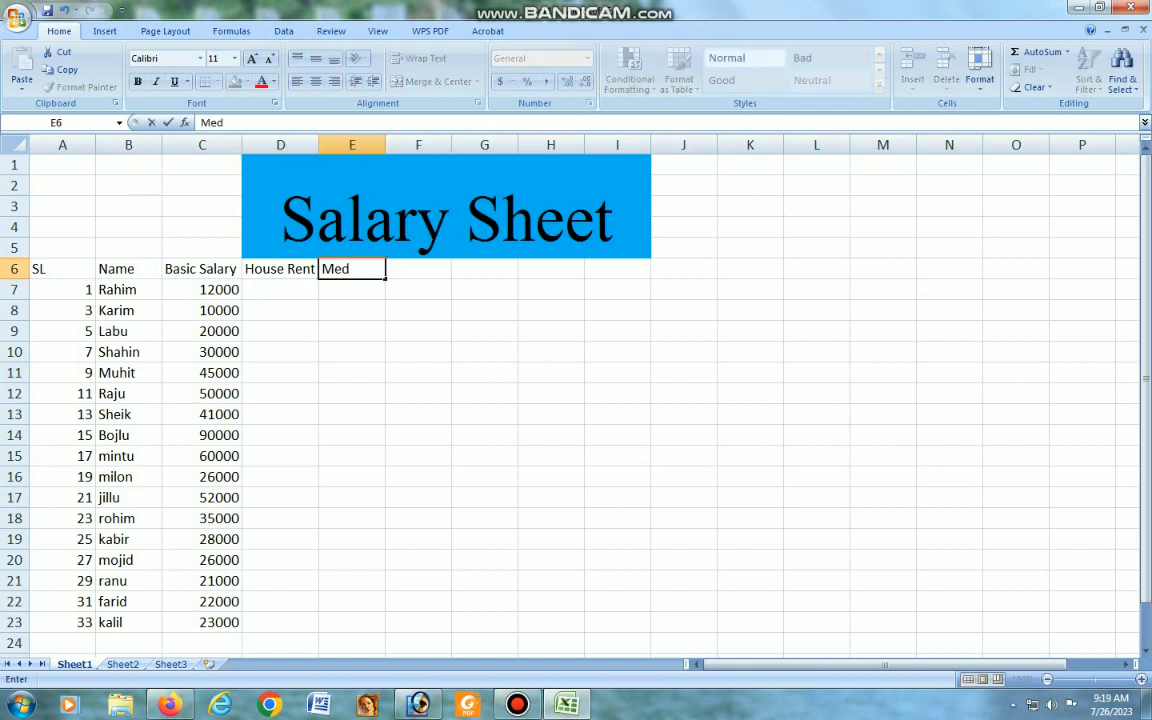
pyautogui.write('ical Cost')
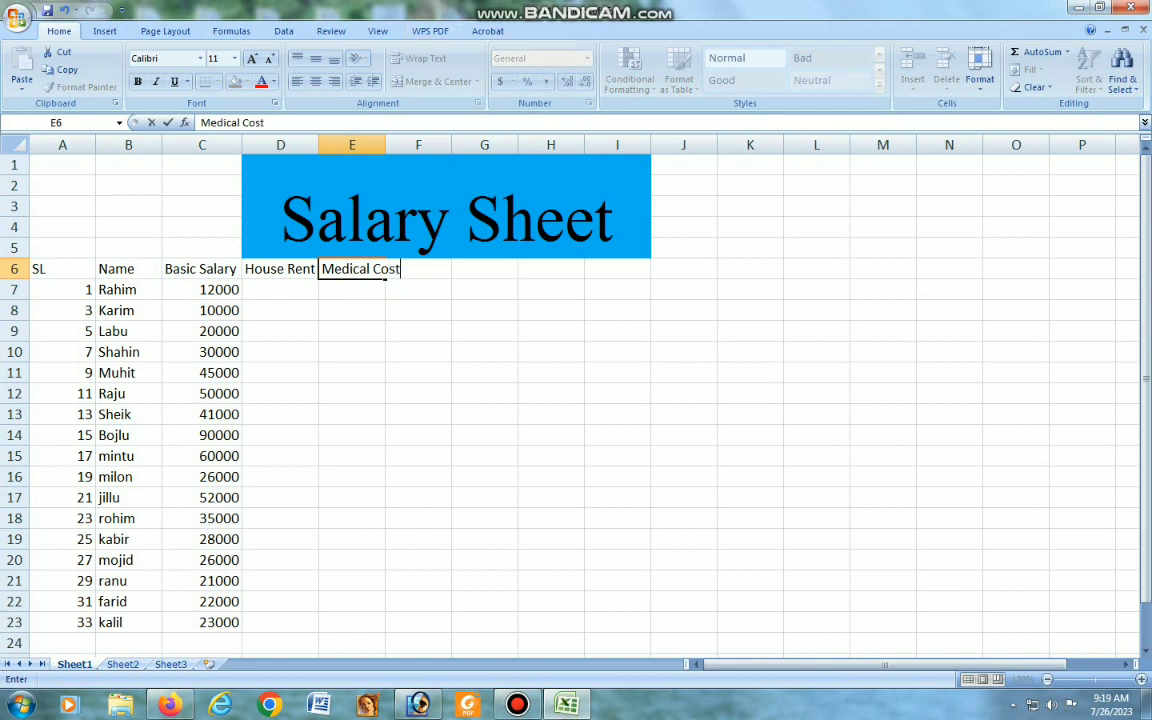
pyautogui.click(484, 352)
pyautogui.moveTo(385, 145); pyautogui.dragTo(404, 145)
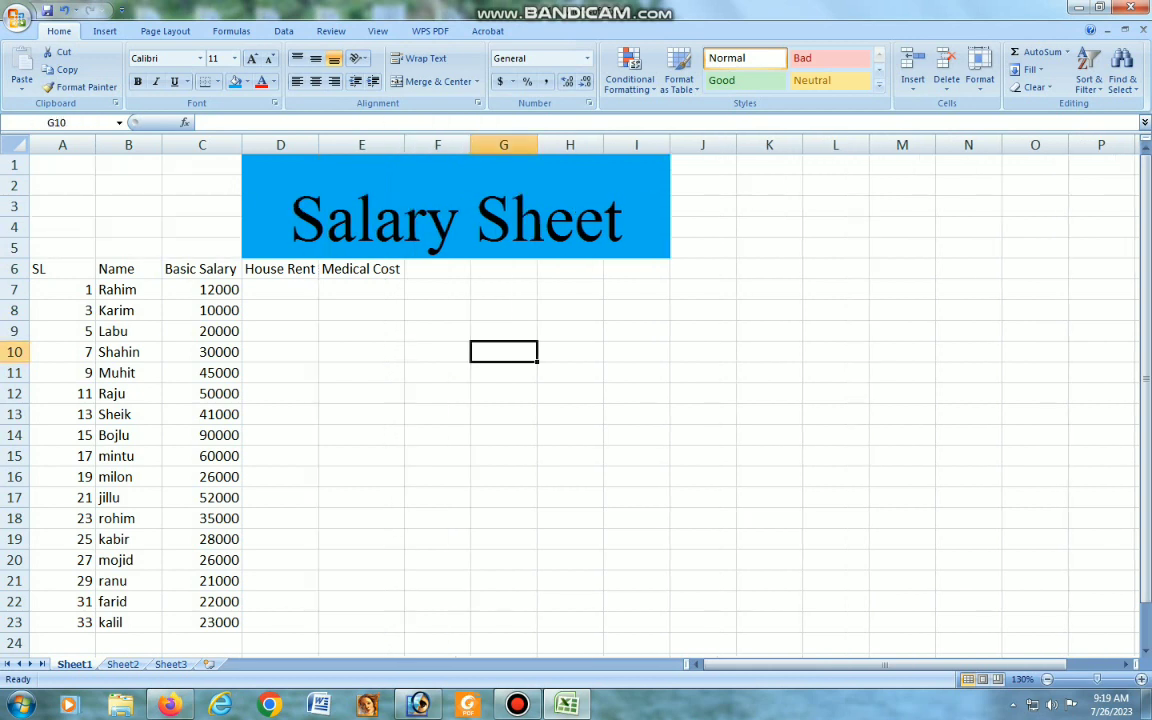
# Add the column headers "Advance" in cell F6 and "Total Pay" in cell G6
pyautogui.click(437, 269)
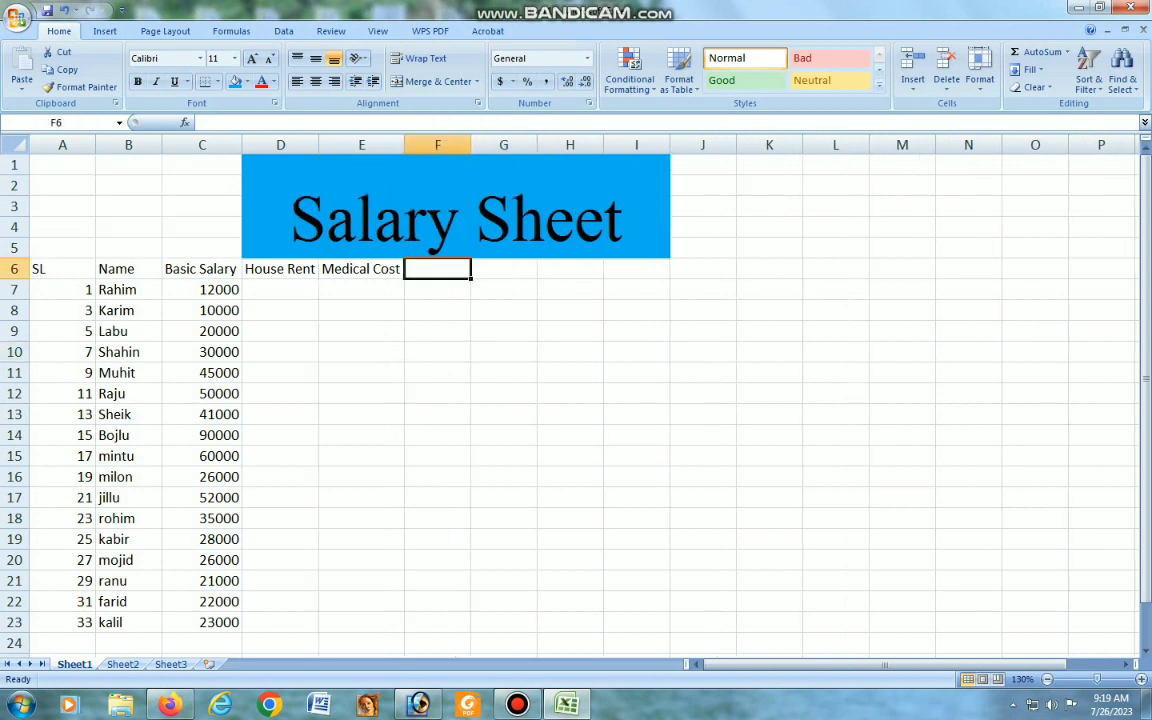
pyautogui.write('Ad')
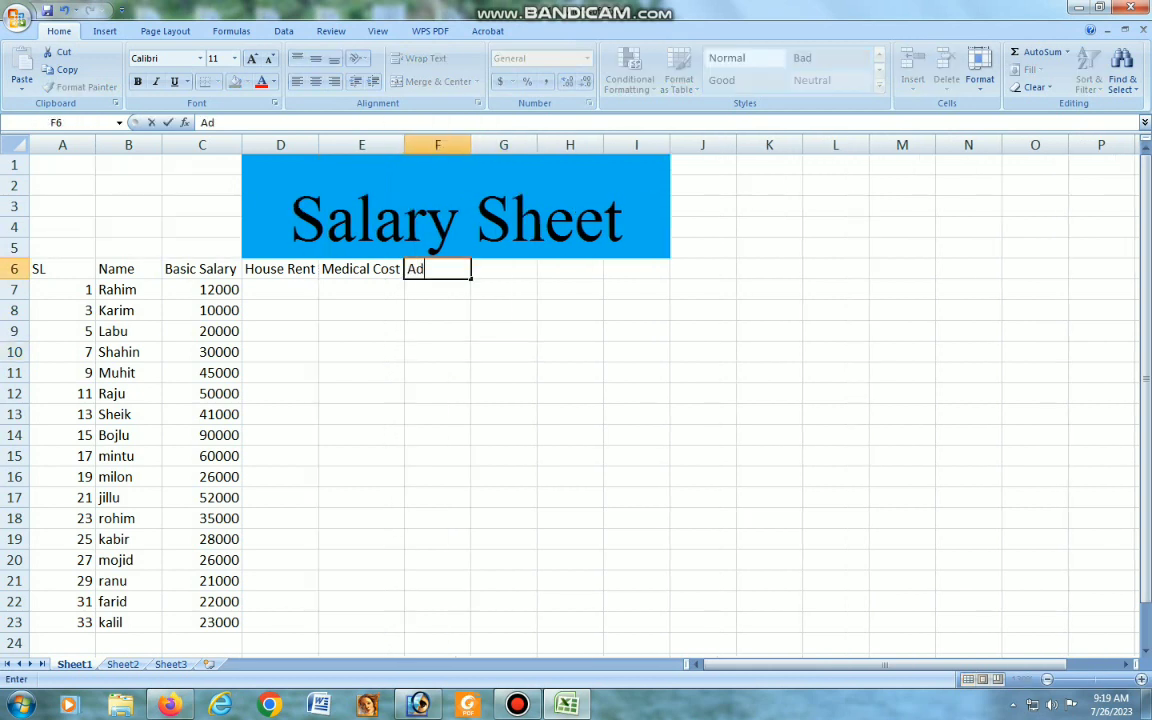
pyautogui.write('vance')
pyautogui.press('Tab')
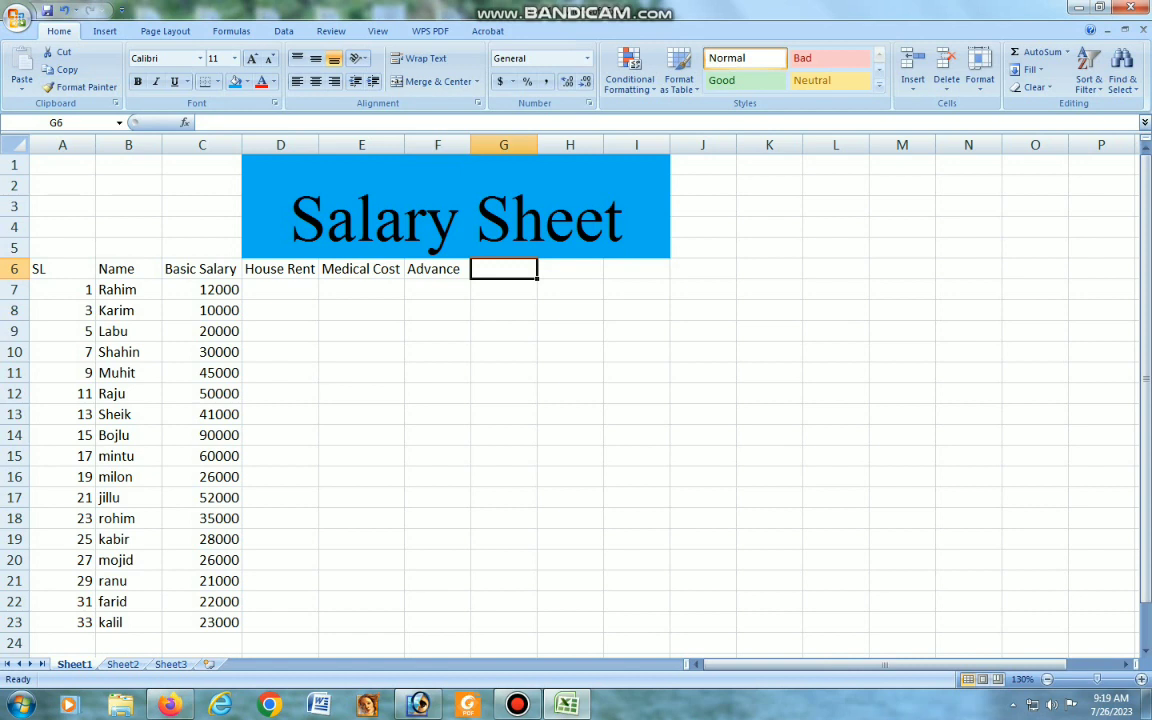
pyautogui.write('Total Pay')
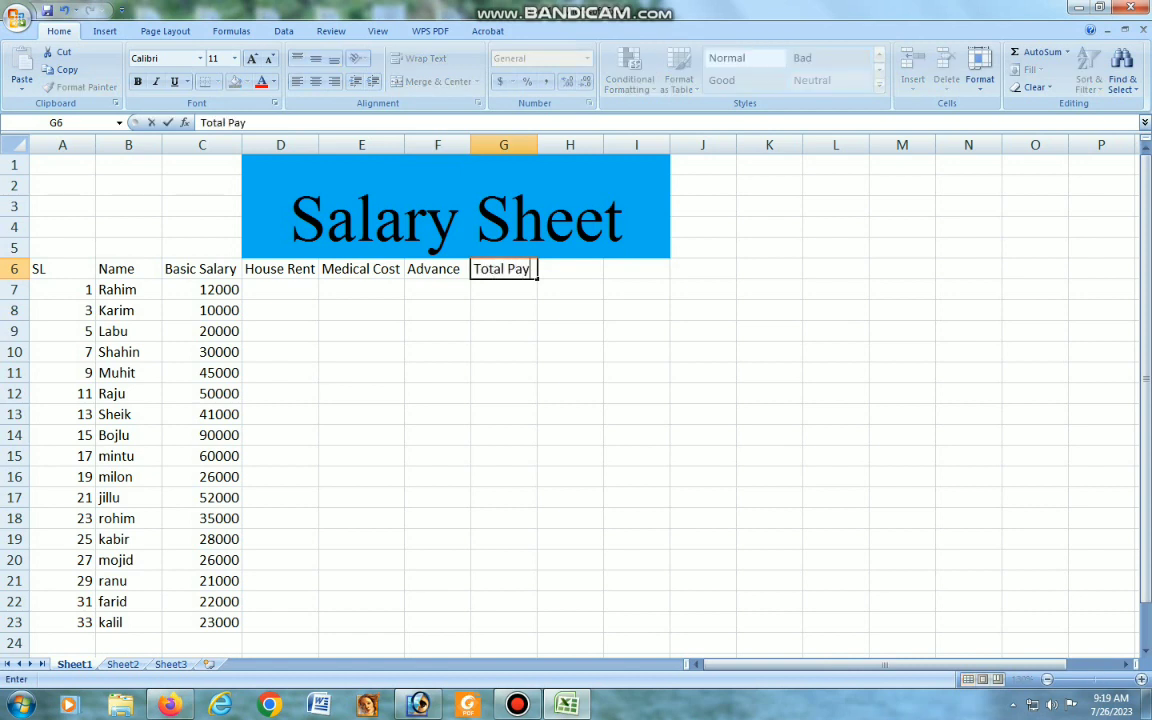
pyautogui.press('Return')
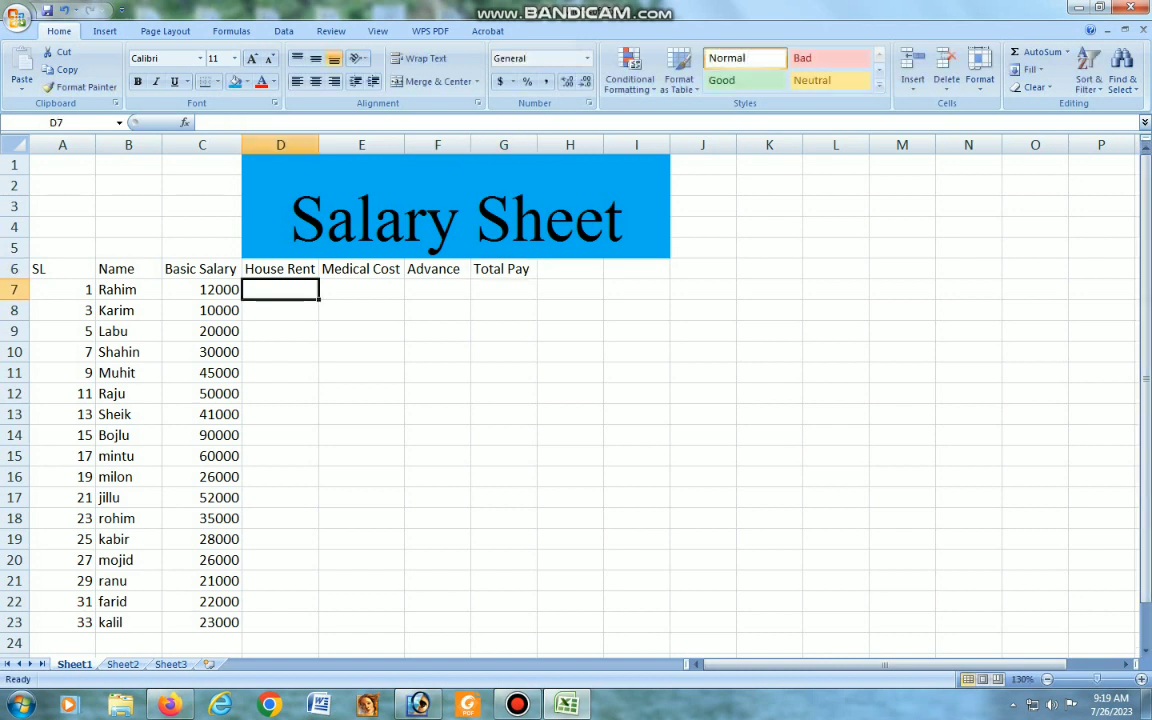
# Calculate house rent as 10% of basic salary with =C7*10% in cell D7 and fill the formula down to D23
pyautogui.click(202, 290)
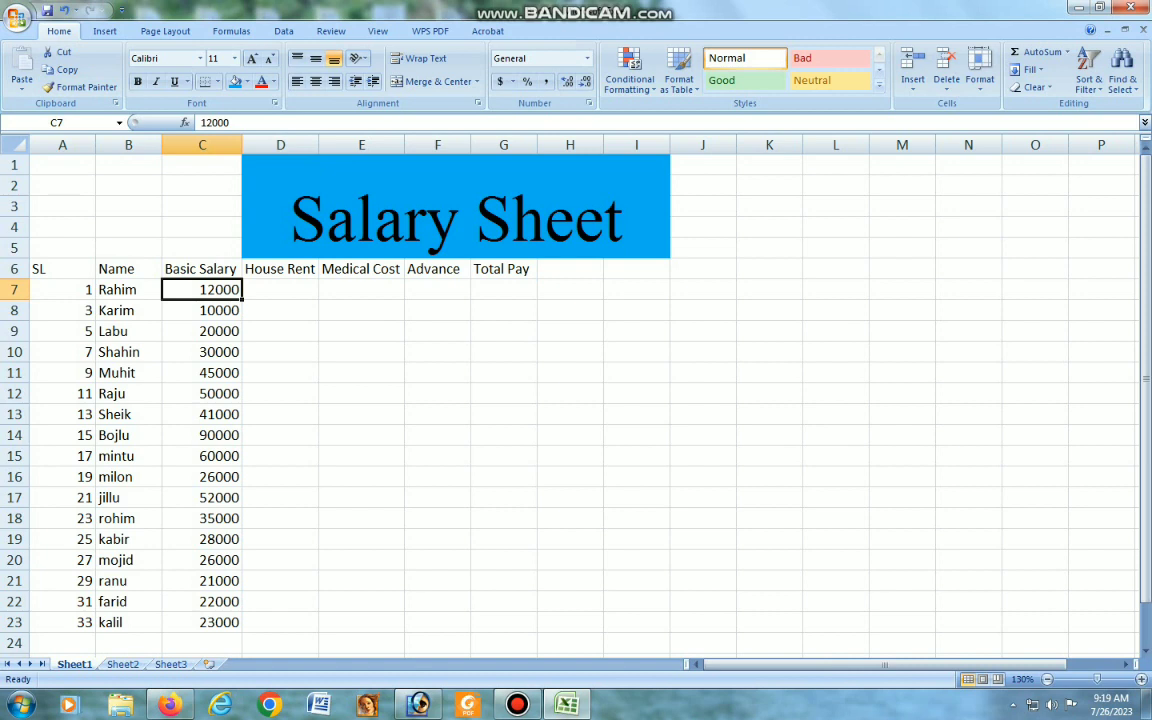
pyautogui.click(280, 290)
pyautogui.write('=')
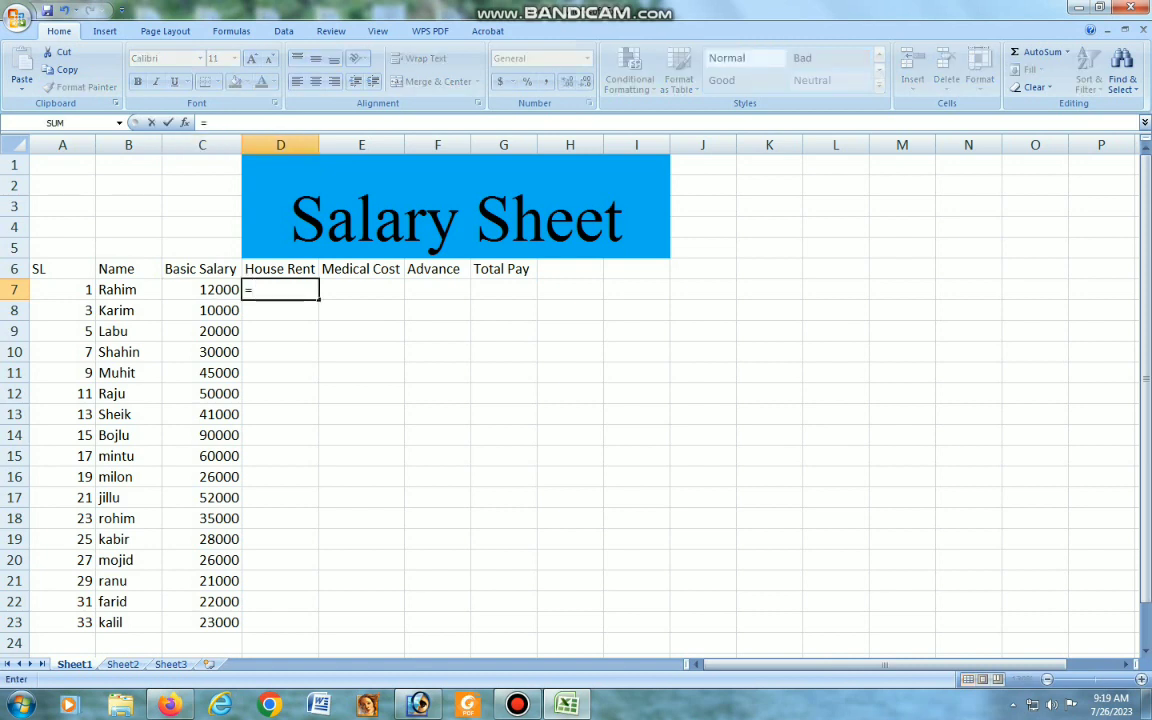
pyautogui.click(202, 290)
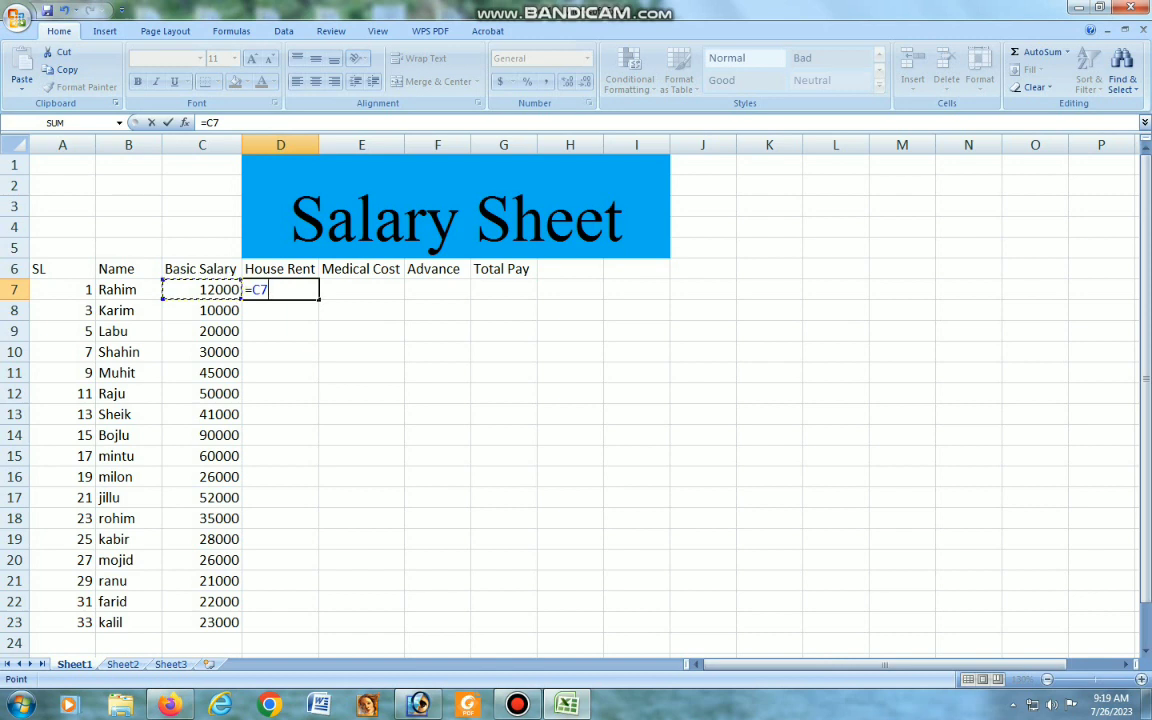
pyautogui.write('*10')
pyautogui.click(352, 368)
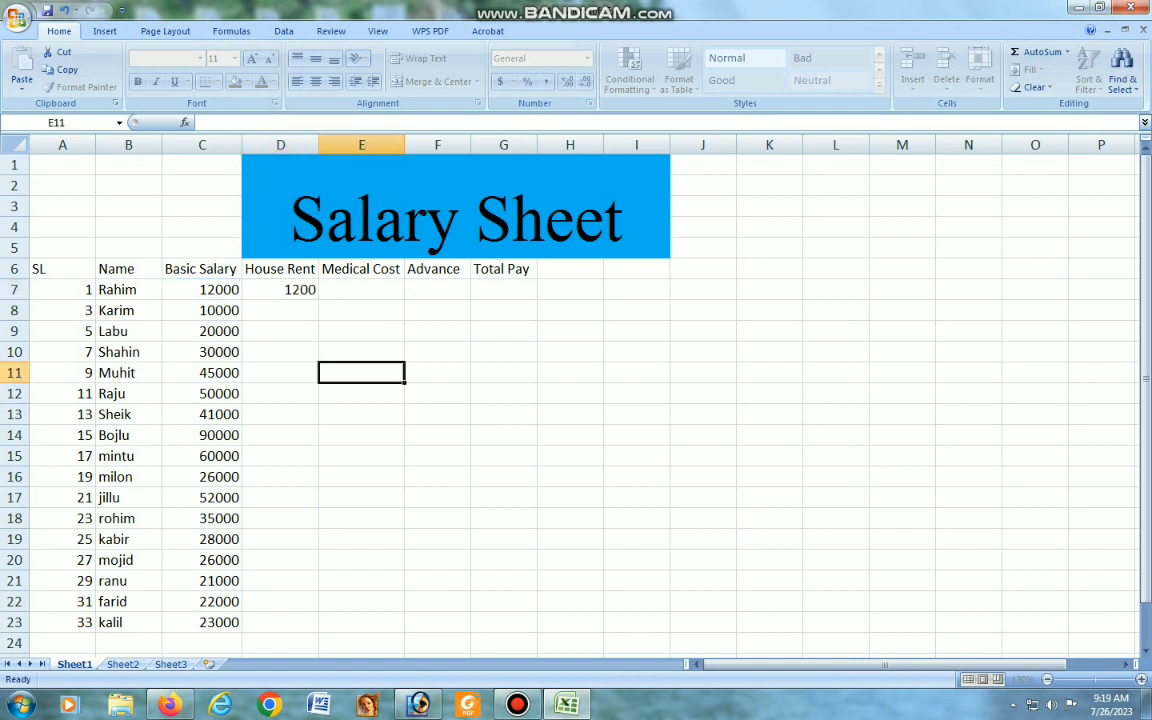
pyautogui.rightClick(352, 368)
pyautogui.click(280, 290)
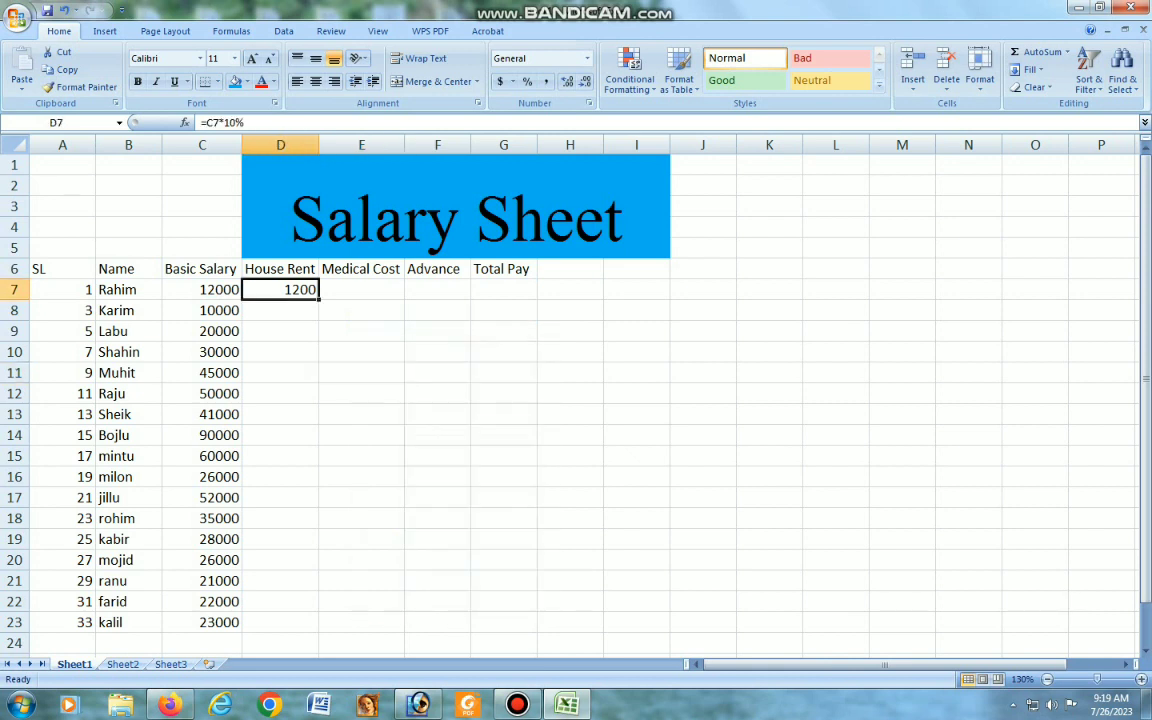
pyautogui.moveTo(319, 299); pyautogui.dragTo(300, 628)
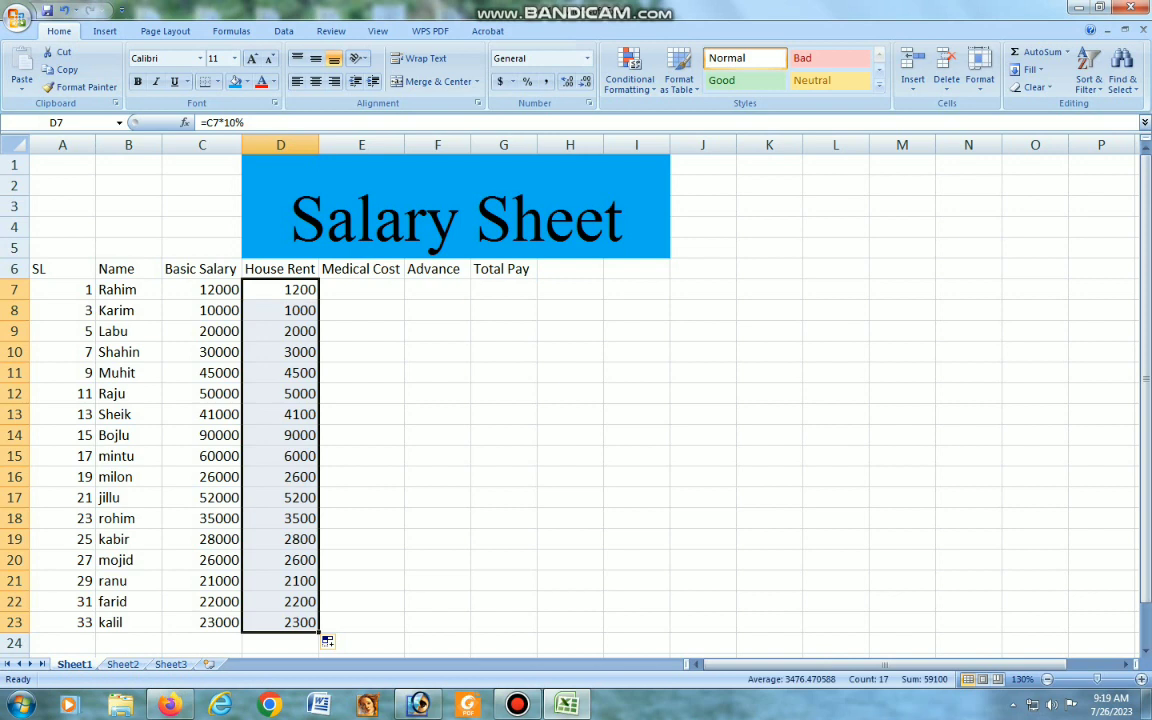
# Calculate the first employee's medical cost in cell E7 as 8% of basic salary with =C7*8%
pyautogui.click(362, 290)
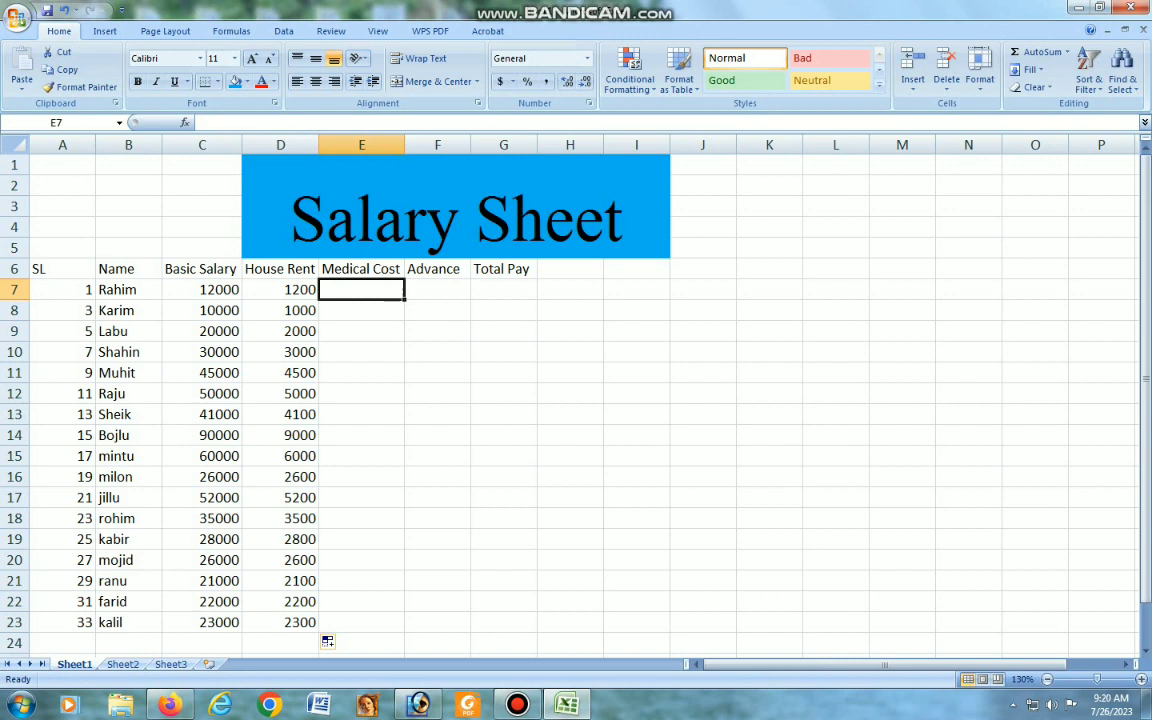
pyautogui.write('=')
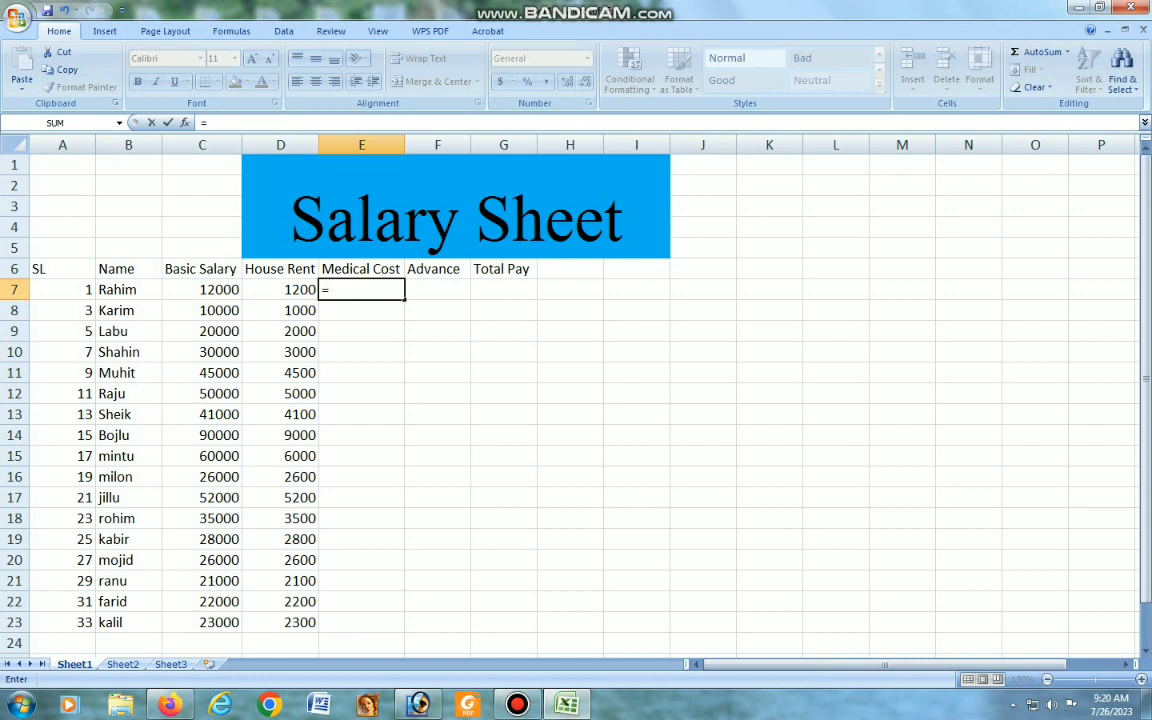
pyautogui.click(202, 290)
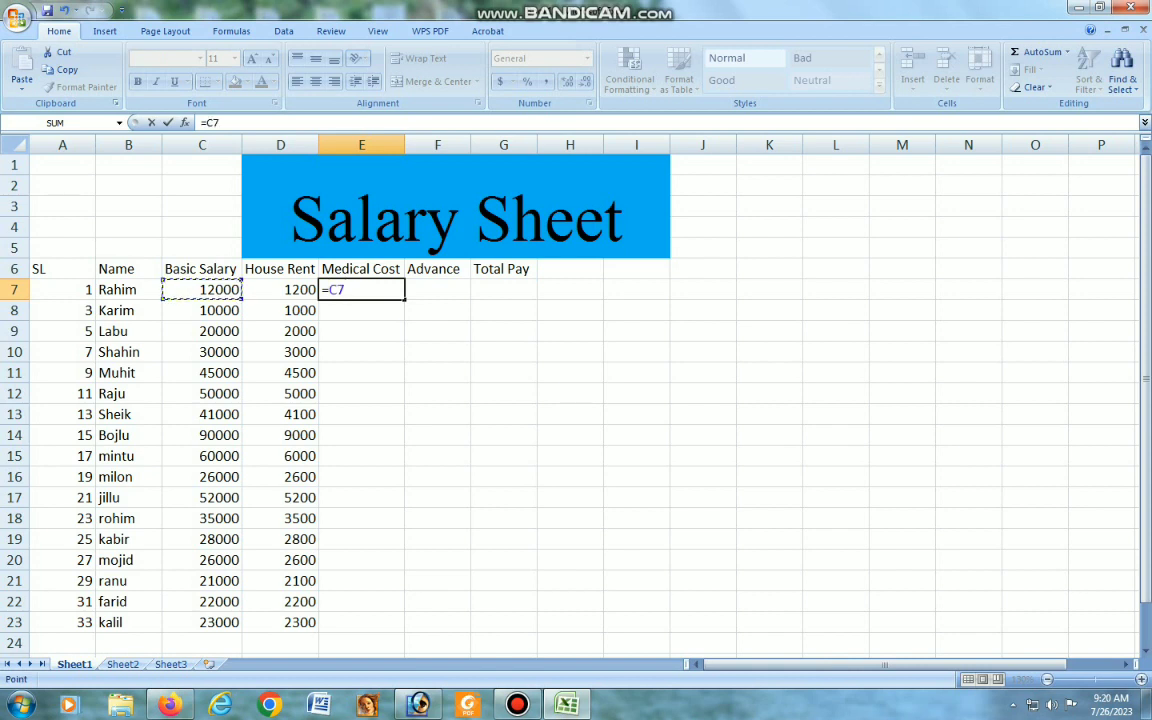
pyautogui.write('*8%')
pyautogui.press('Return')
pyautogui.press('Return')
# Fill the medical cost formula from cell E7 down to E23
pyautogui.click(361, 290)
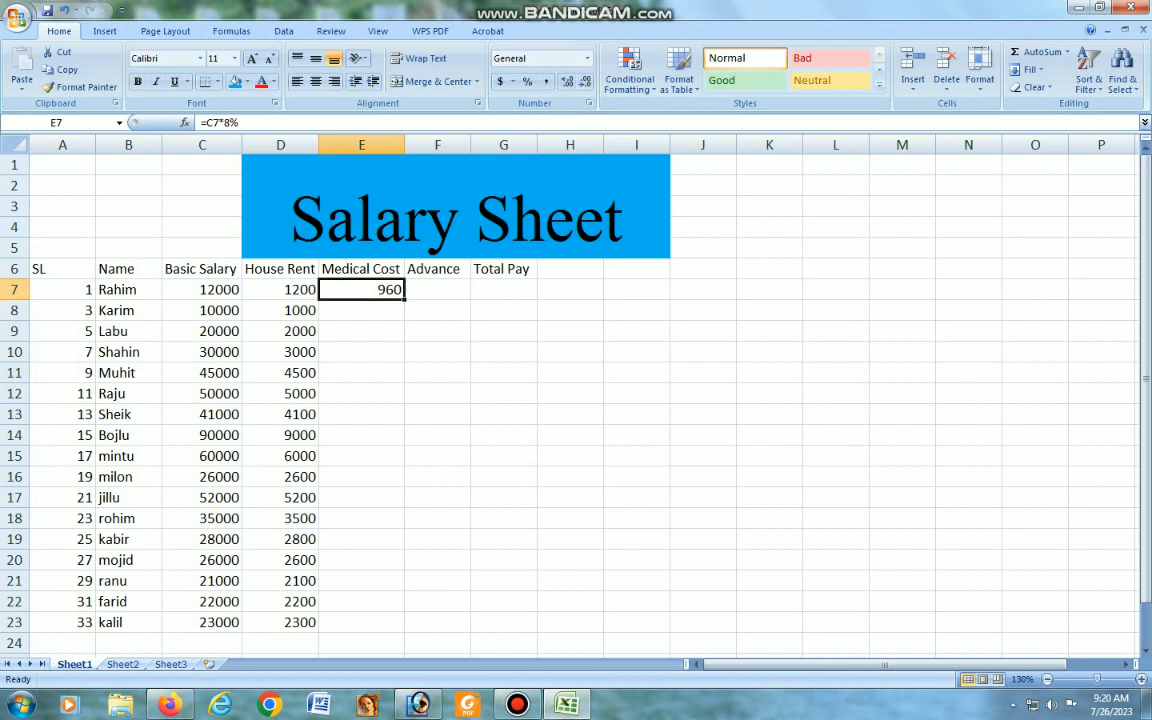
pyautogui.press('F2')
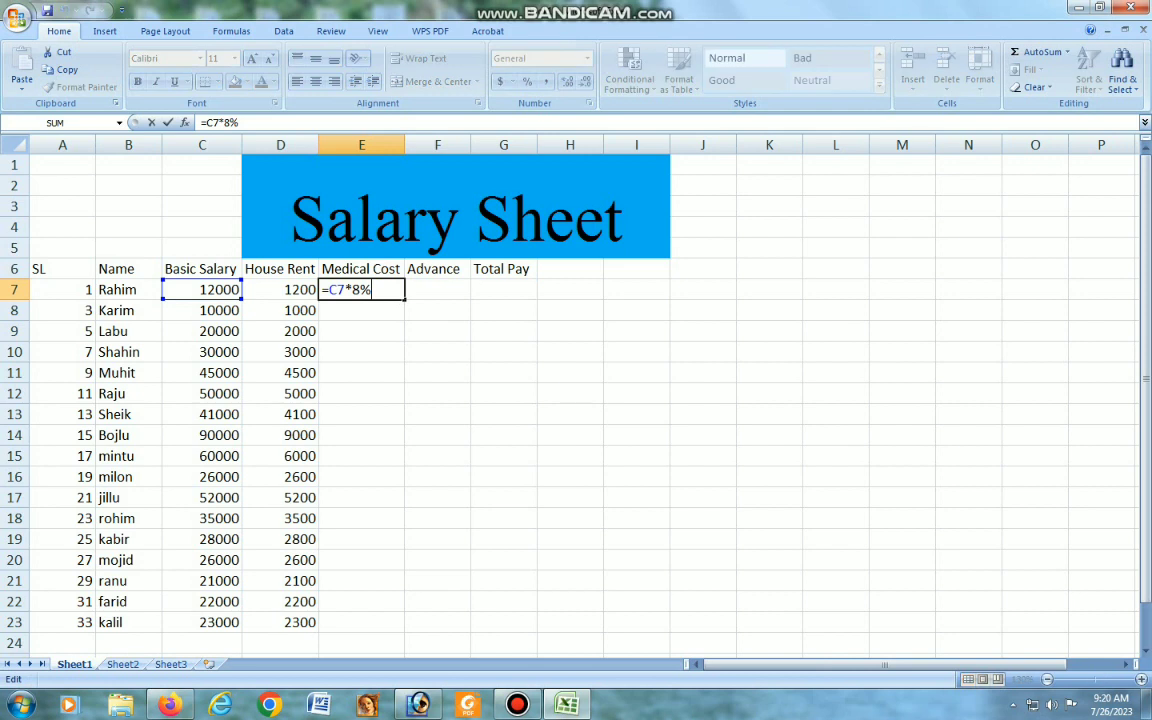
pyautogui.click(361, 331)
pyautogui.click(361, 290)
pyautogui.moveTo(404, 299); pyautogui.dragTo(404, 630)
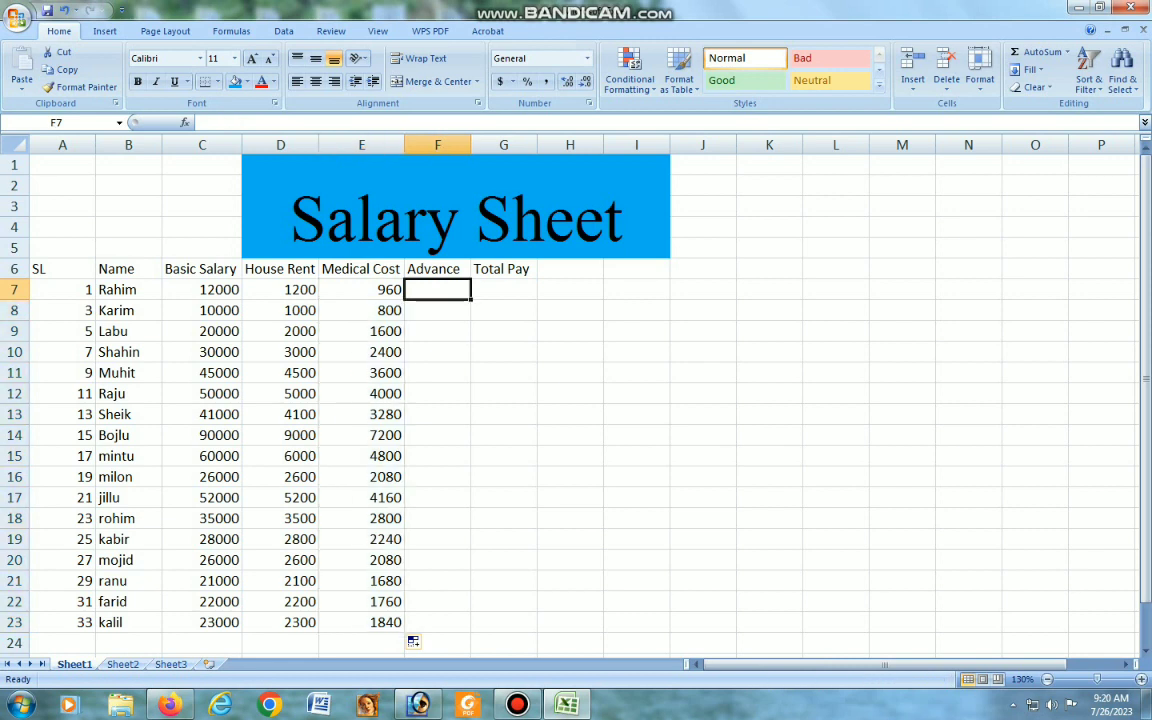
# Start the "Advance" column with 1000, 2500 and 5000 in cells F7 through F9
pyautogui.write('1000')
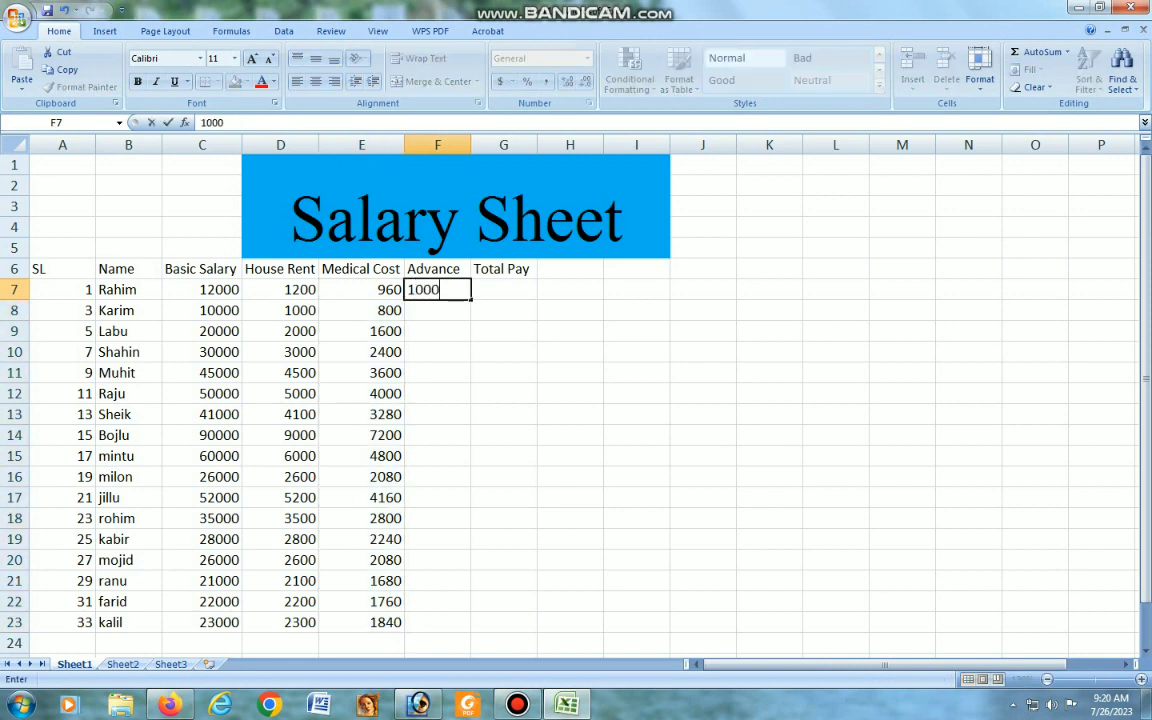
pyautogui.press('Return')
pyautogui.write('25')
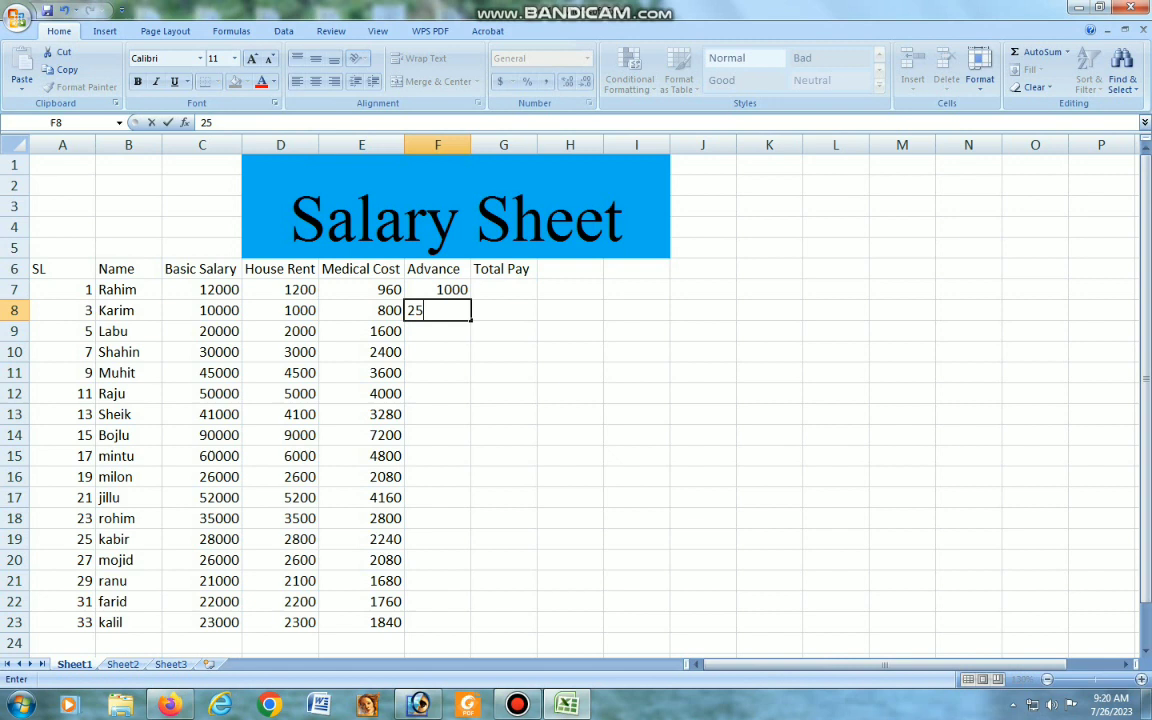
pyautogui.write('00')
pyautogui.press('Return')
pyautogui.write('5000')
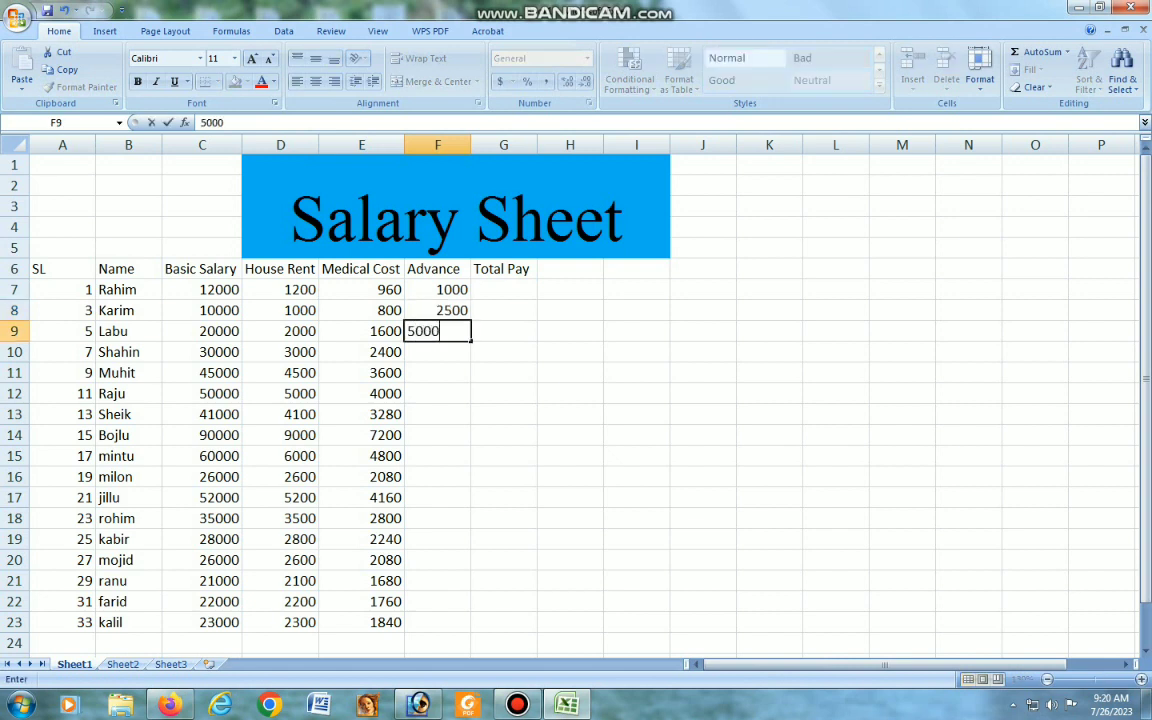
pyautogui.press('Return')
# Enter the advances 4123 in cell F10 and 2000 in cell F11
pyautogui.write('41231')
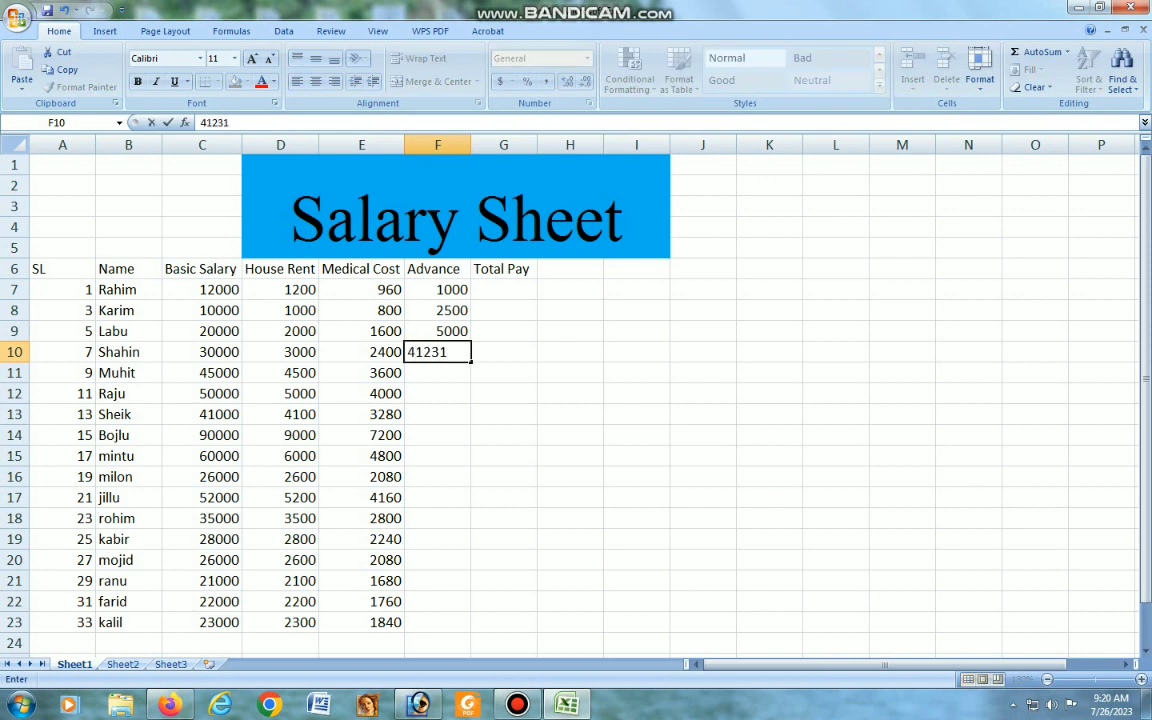
pyautogui.press('BackSpace')
pyautogui.press('Return')
pyautogui.write('5')
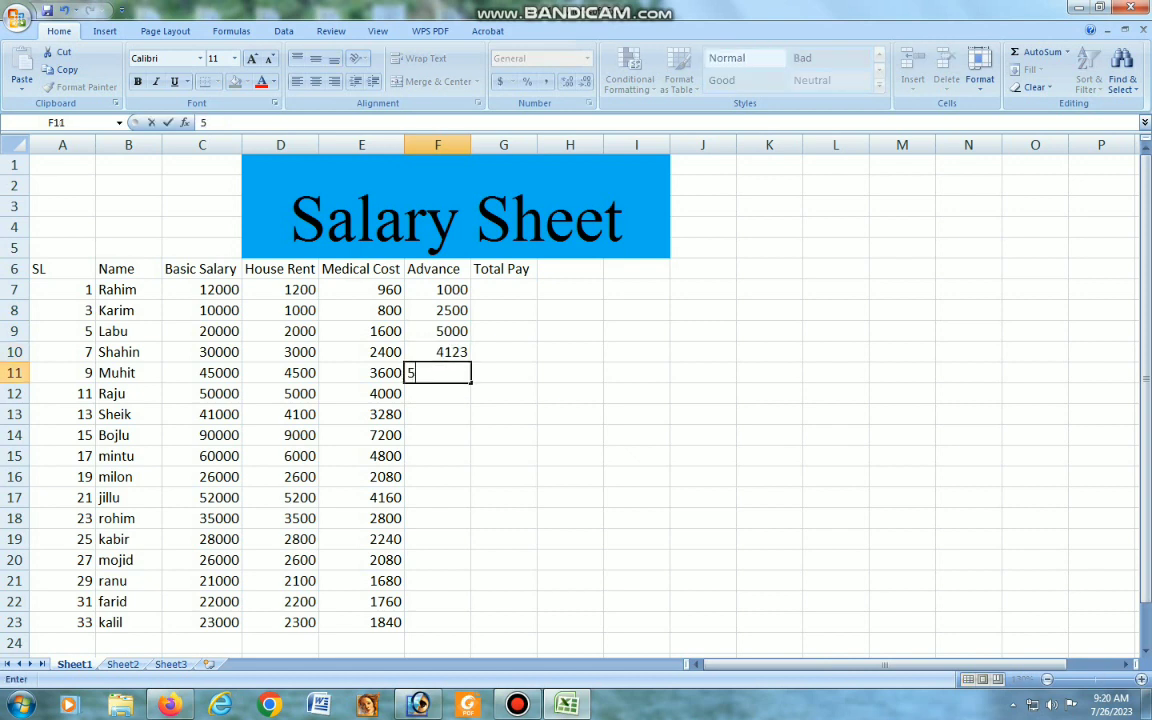
pyautogui.press('BackSpace')
pyautogui.write('2000')
pyautogui.press('Return')
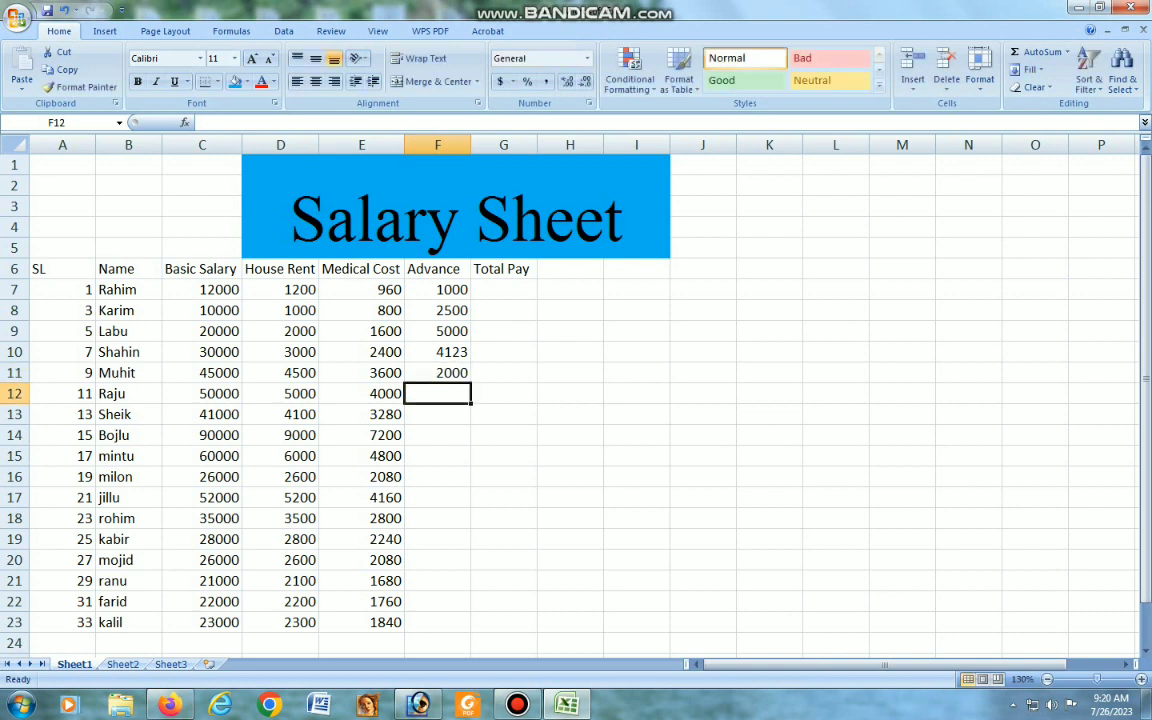
# Continue the "Advance" column with 4200, 5600 and 3000 in cells F12 through F14
pyautogui.write('4200')
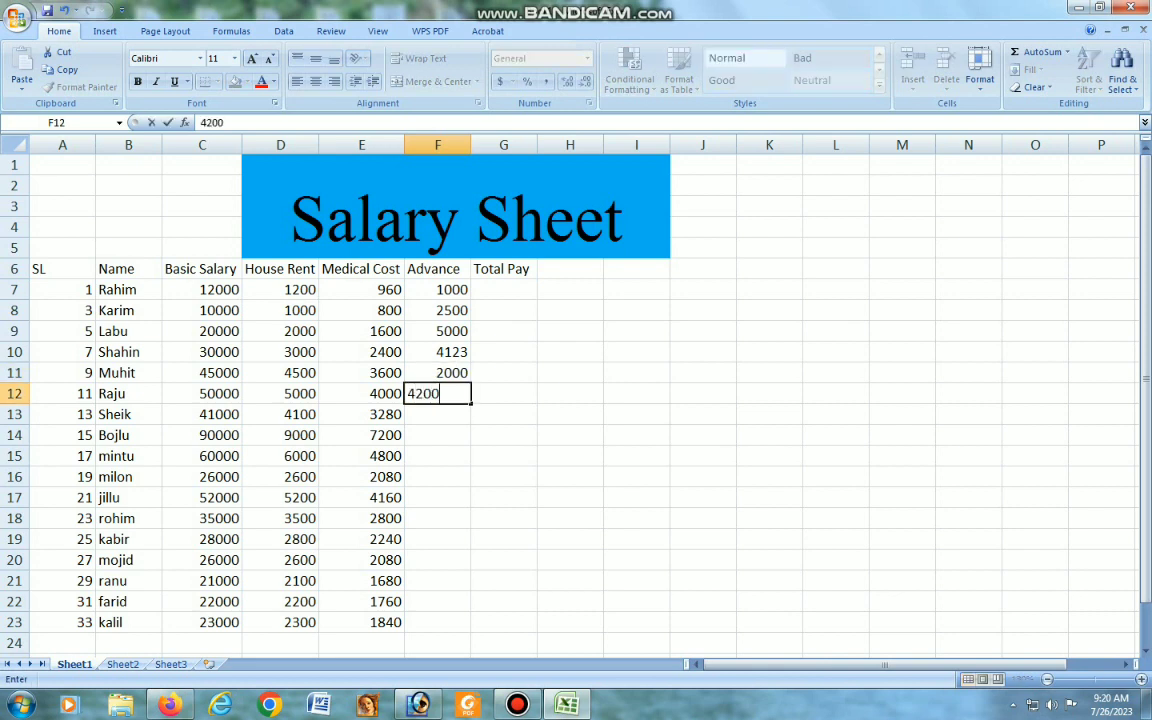
pyautogui.press('Return')
pyautogui.write('5600')
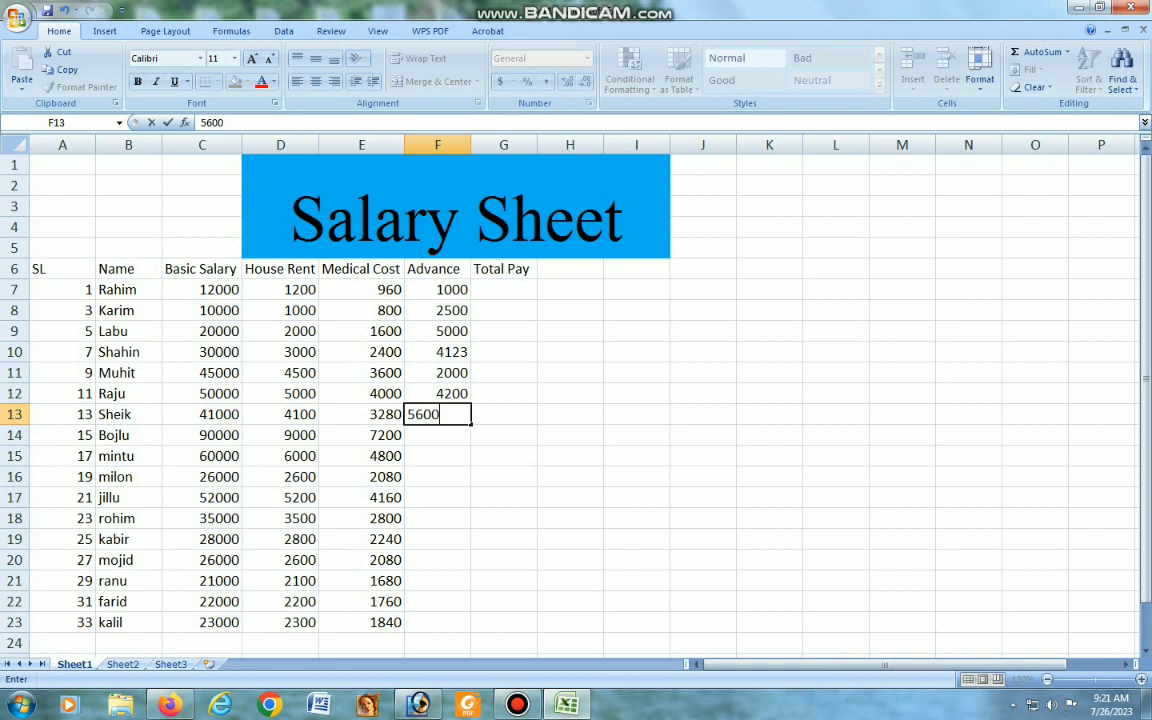
pyautogui.press('Return')
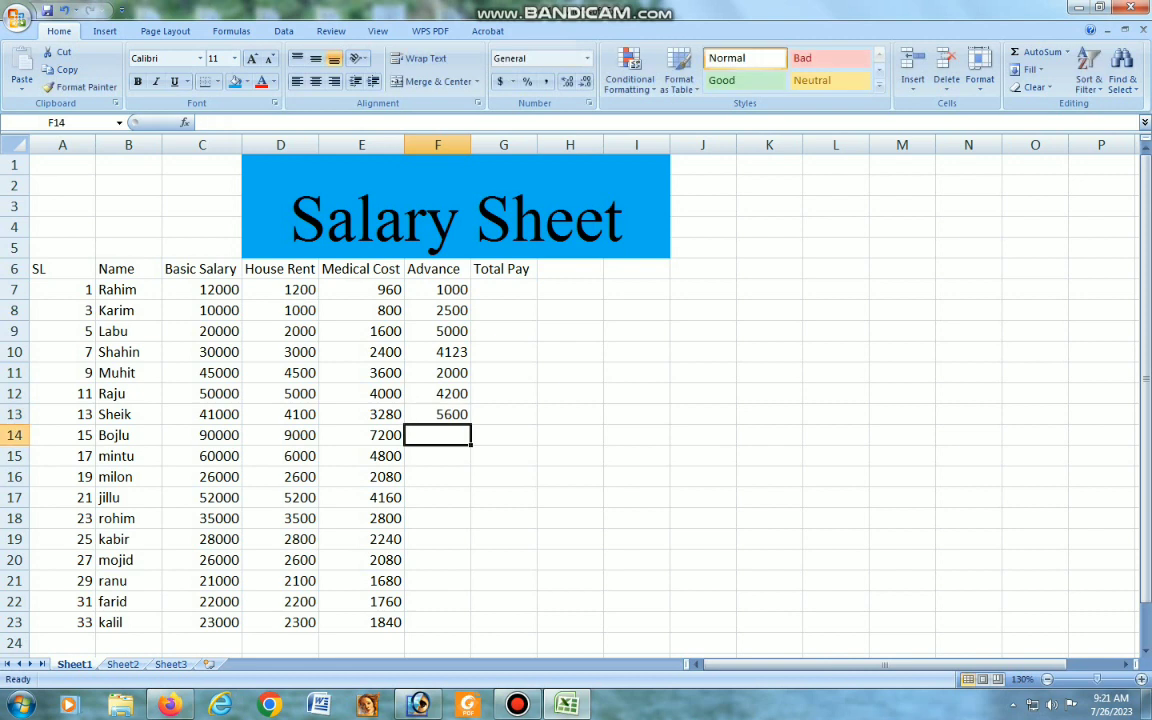
pyautogui.write('300')
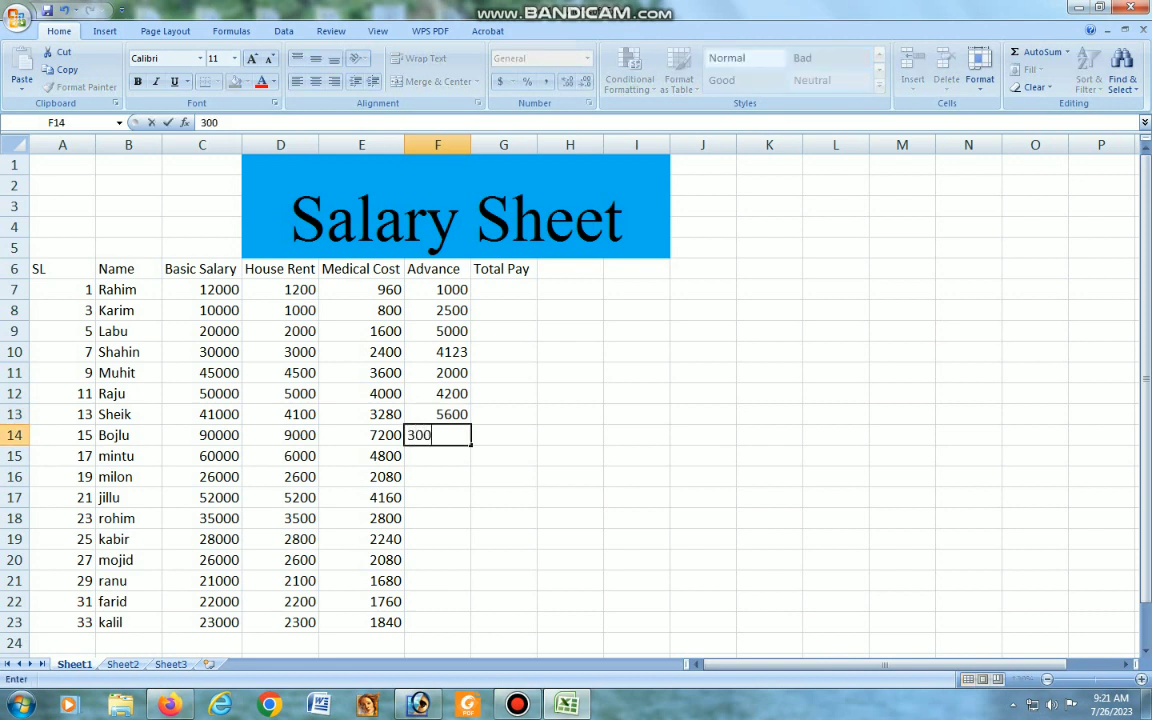
pyautogui.write('0')
pyautogui.press('Return')
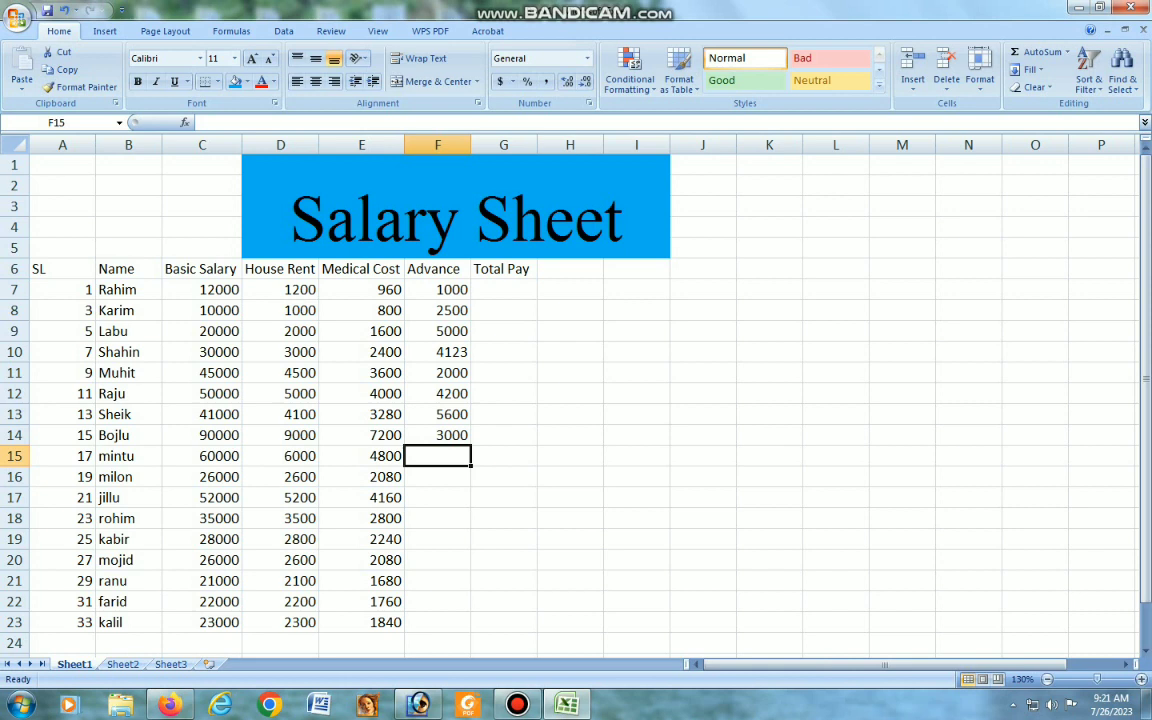
# Extend the advance values in F7 through F14 as a fill series down to cell F23
pyautogui.click(437, 290)
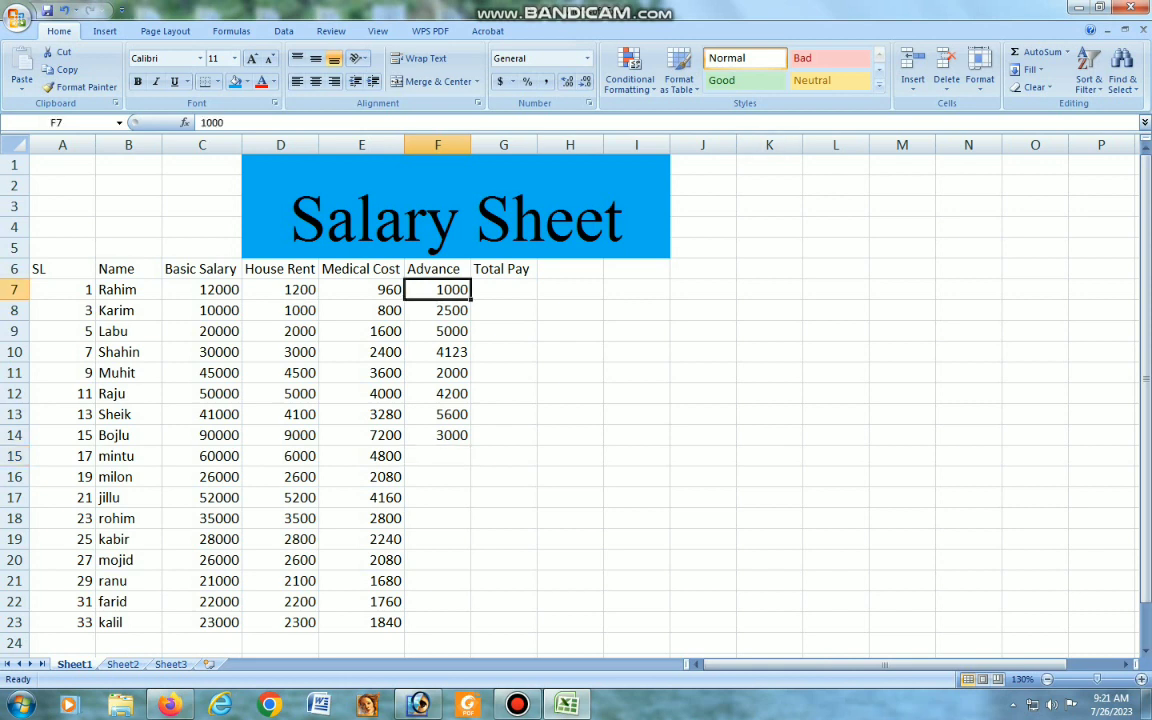
pyautogui.moveTo(437, 290); pyautogui.dragTo(475, 628)
pyautogui.click(503, 539)
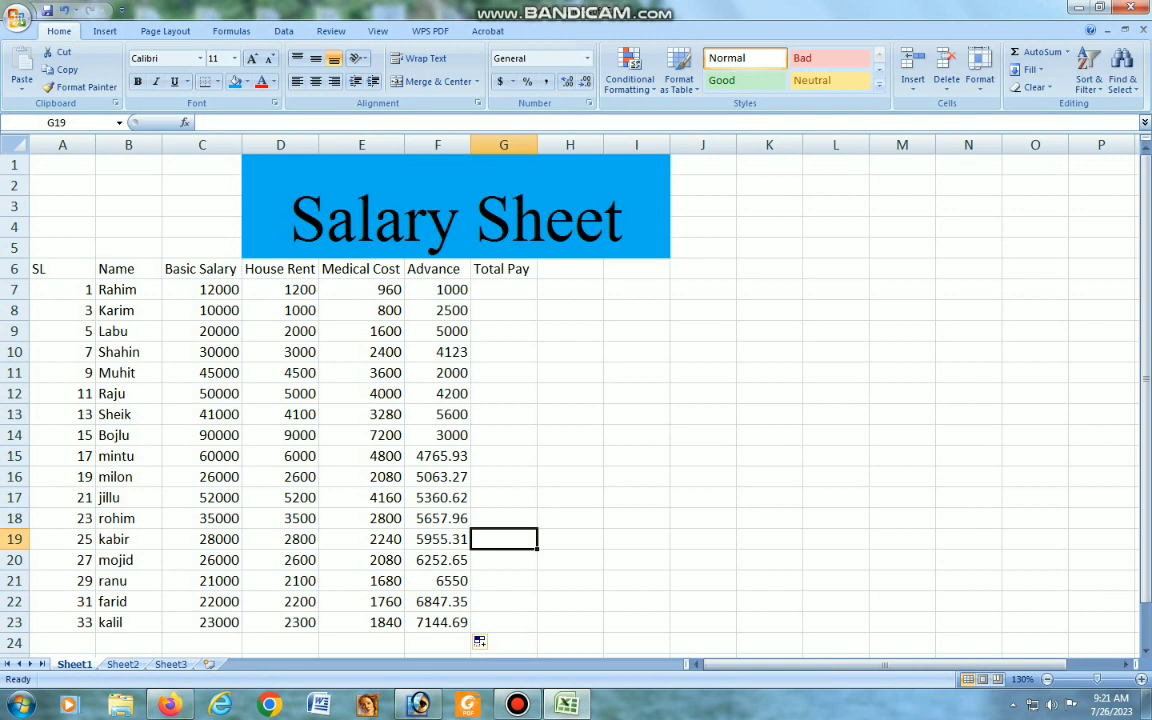
# Undo the advance series fill and copy the advances in F7 through F14 into cells F15 through F22
pyautogui.hotkey('ctrl', 'z')
pyautogui.click(437, 456)
pyautogui.click(437, 435)
pyautogui.moveTo(437, 435); pyautogui.dragTo(437, 290)
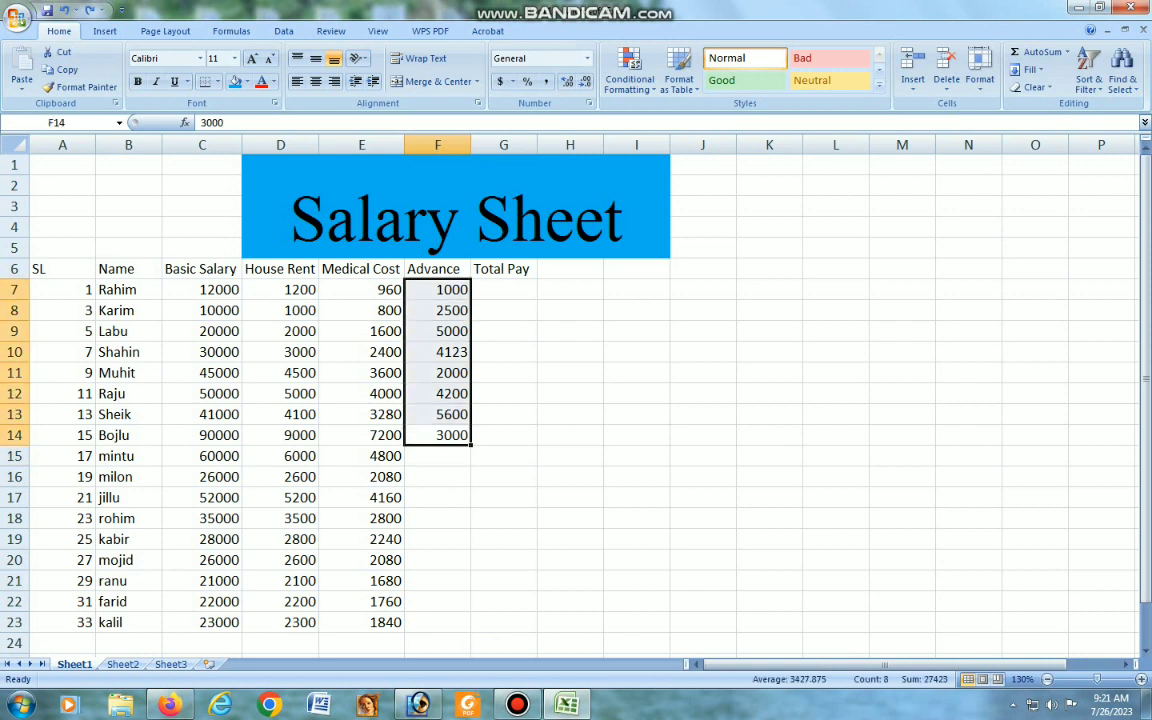
pyautogui.hotkey('ctrl', 'c')
pyautogui.click(437, 456)
pyautogui.hotkey('ctrl', 'v')
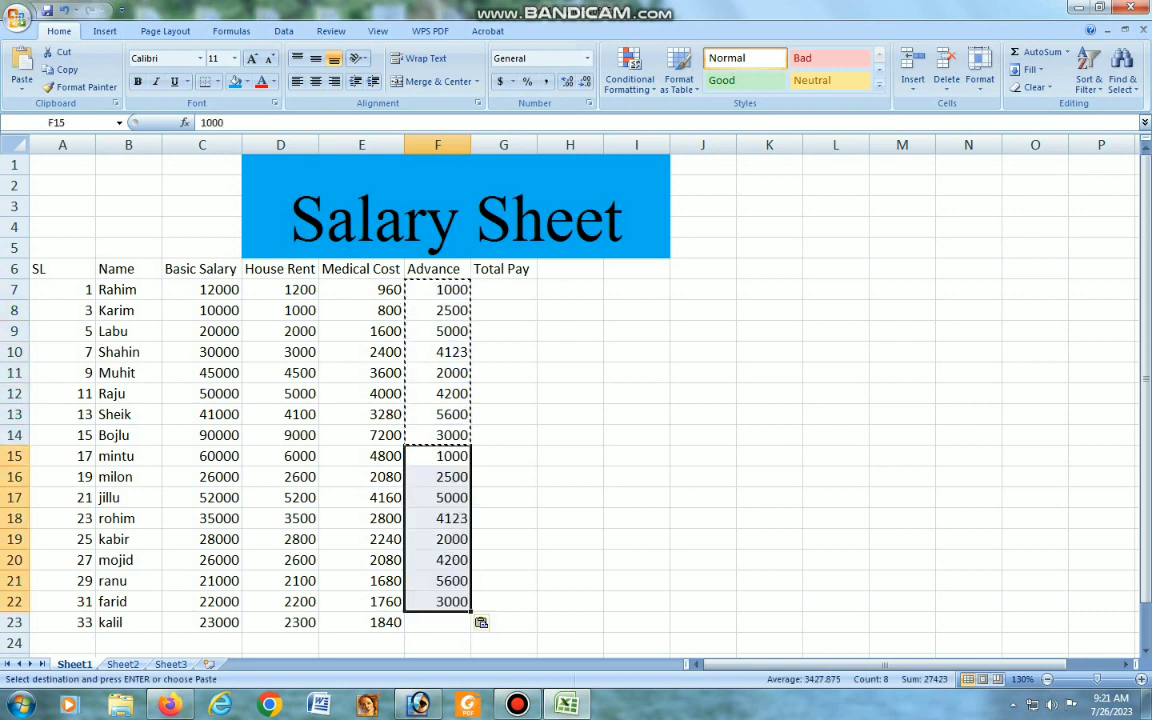
pyautogui.click(503, 518)
# Enter the formula =SUM(C7+D7+E7-F7) in cell G7 to calculate the first employee's total pay
pyautogui.click(503, 290)
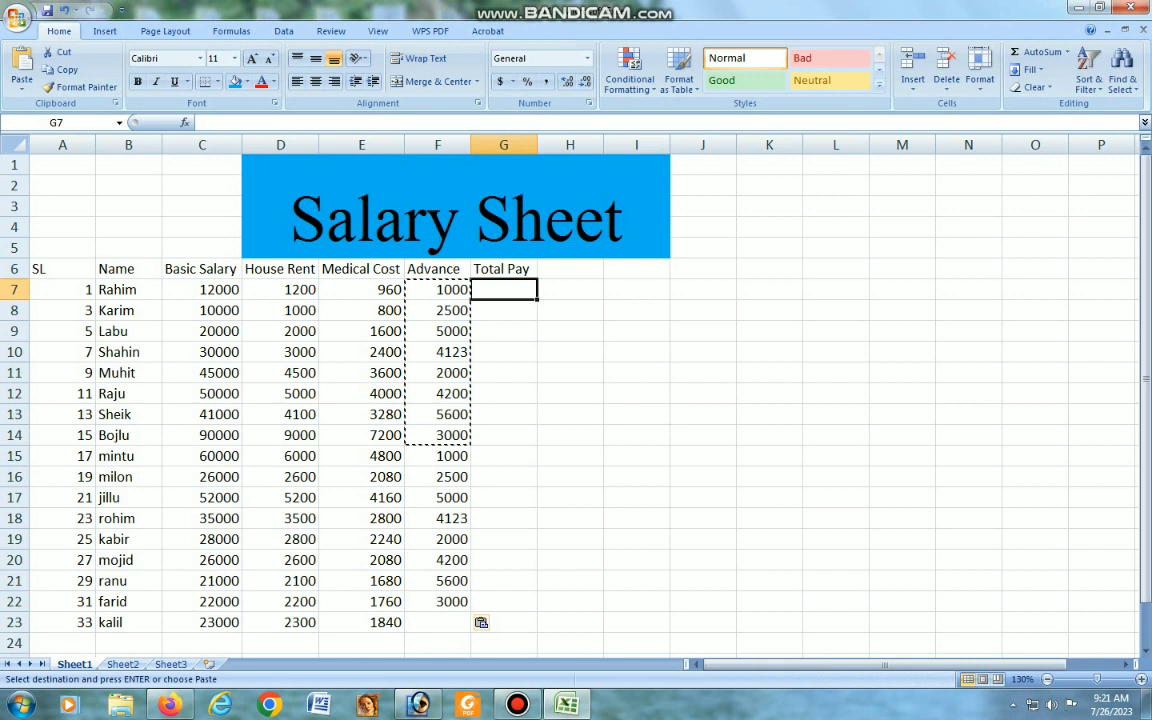
pyautogui.write('=')
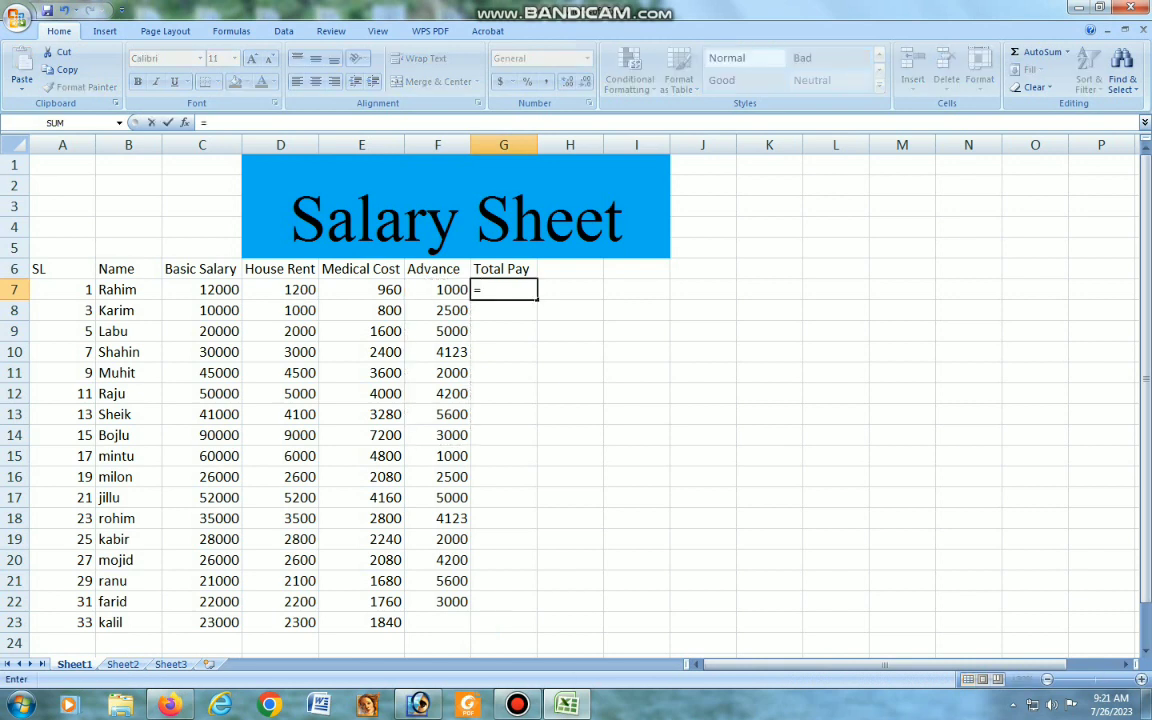
pyautogui.write('sum')
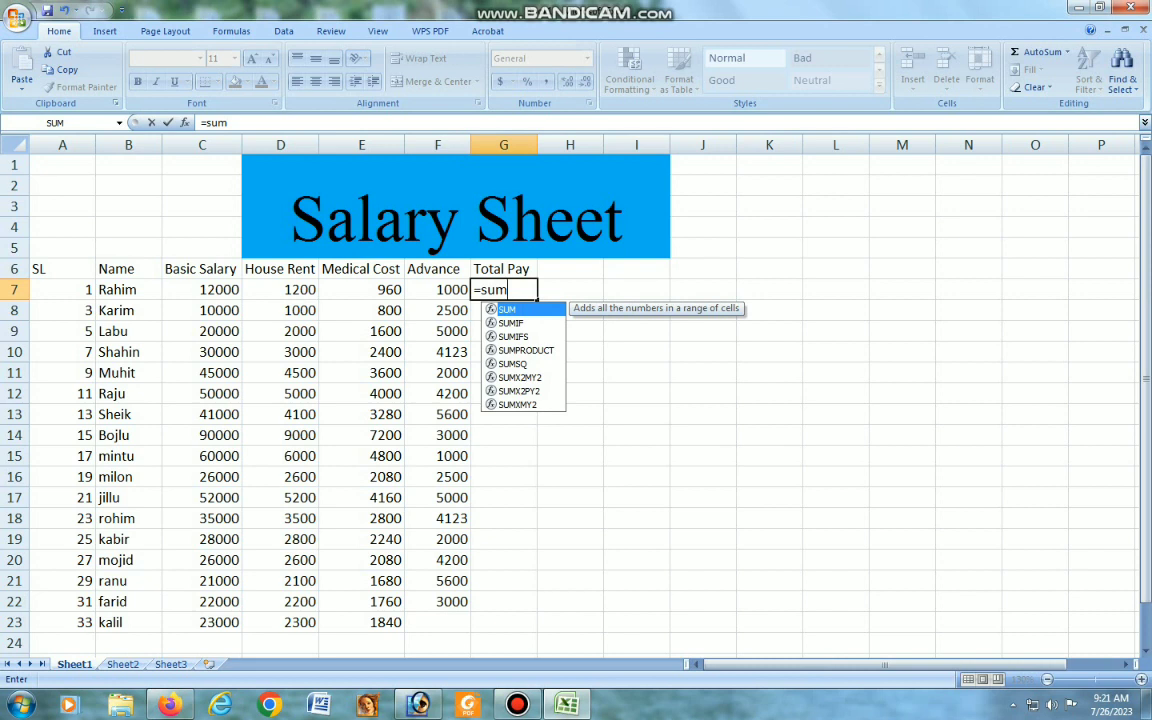
pyautogui.press('Tab')
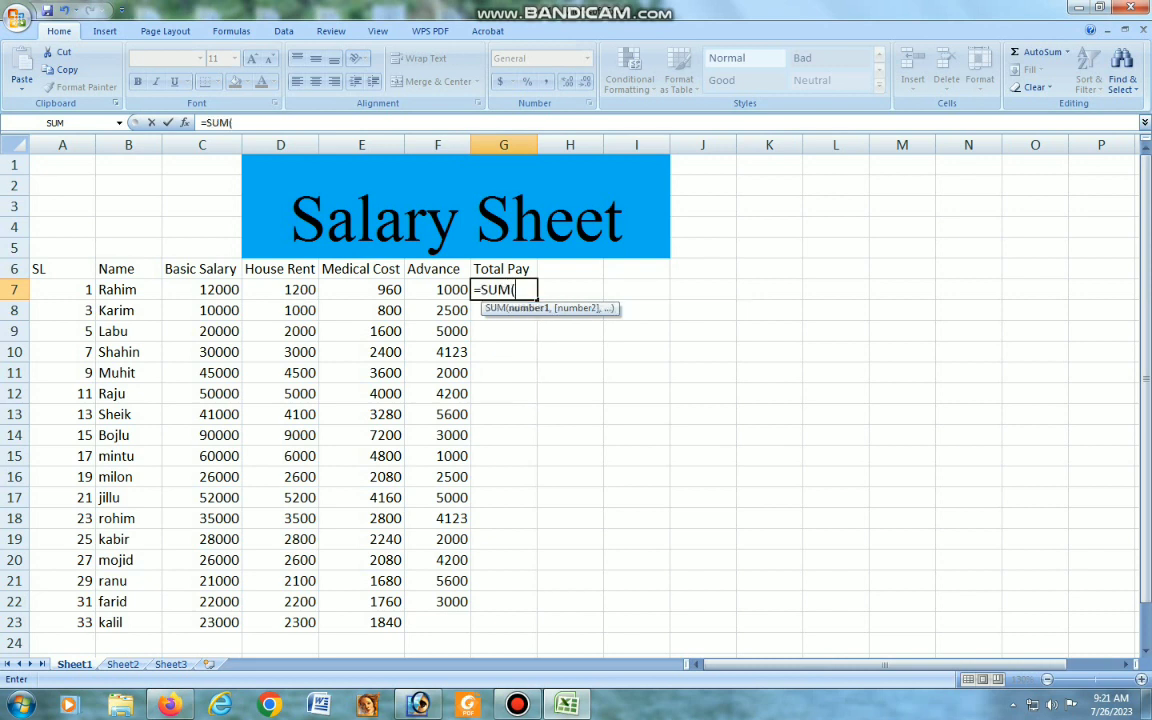
pyautogui.click(202, 290)
pyautogui.write('+')
pyautogui.click(281, 290)
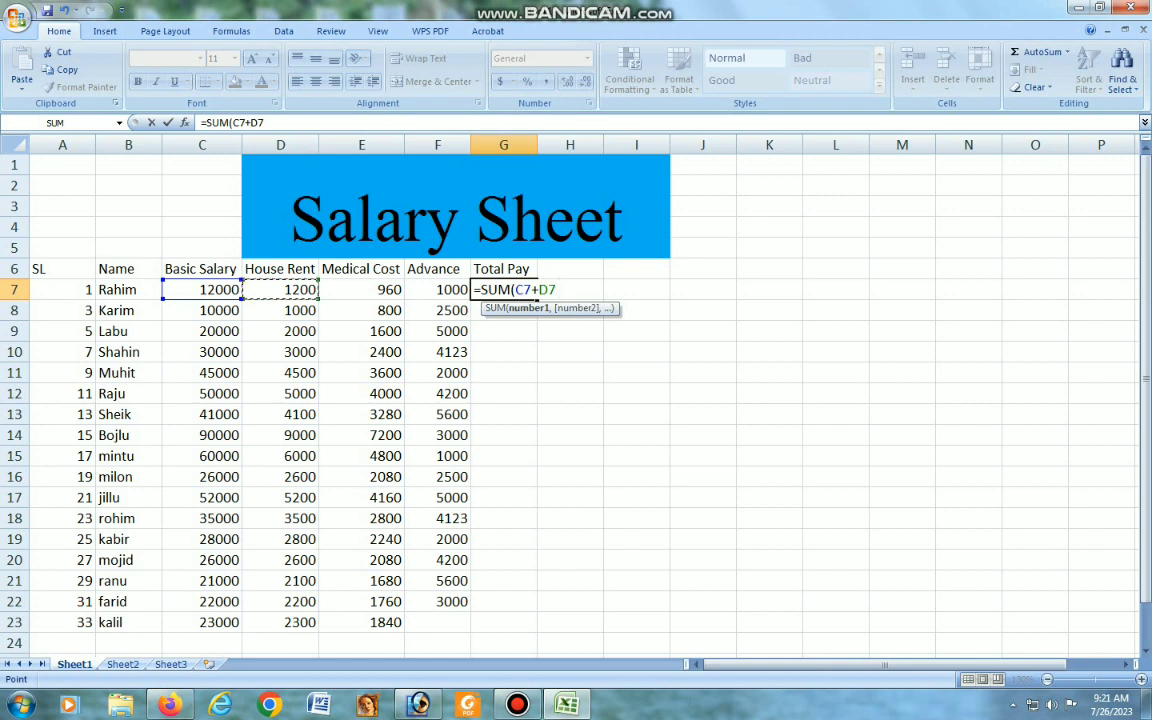
pyautogui.write('+')
pyautogui.click(362, 290)
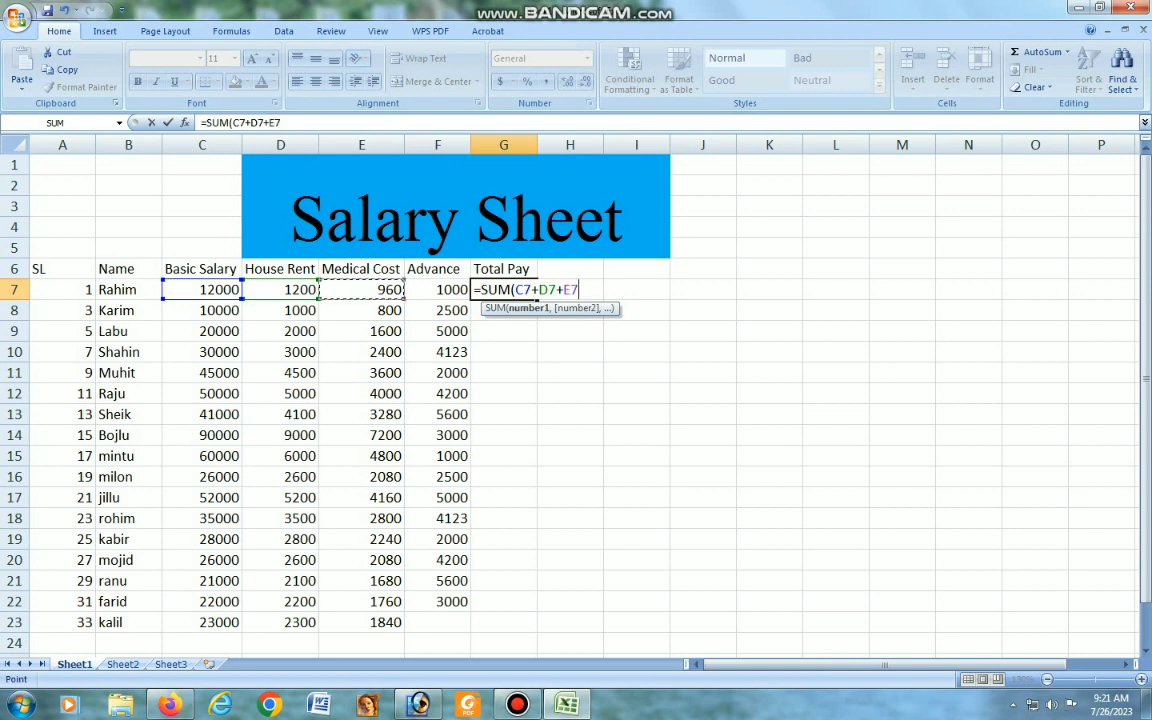
pyautogui.write('-')
pyautogui.click(438, 290)
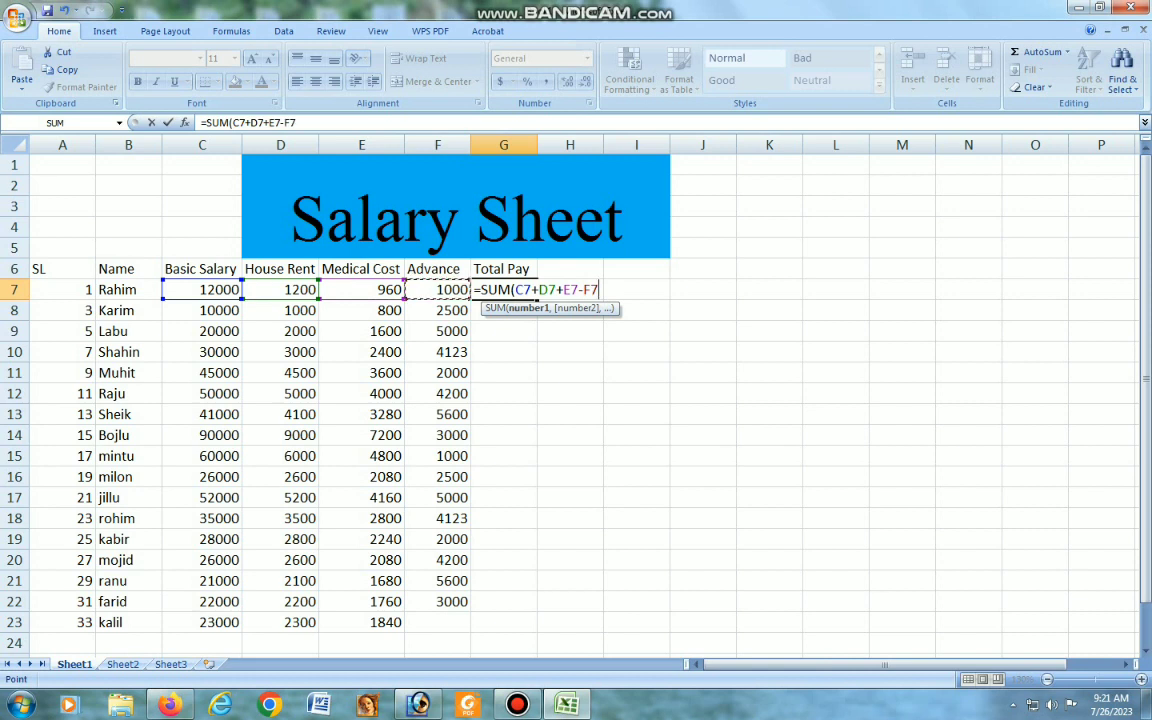
pyautogui.press('Return')
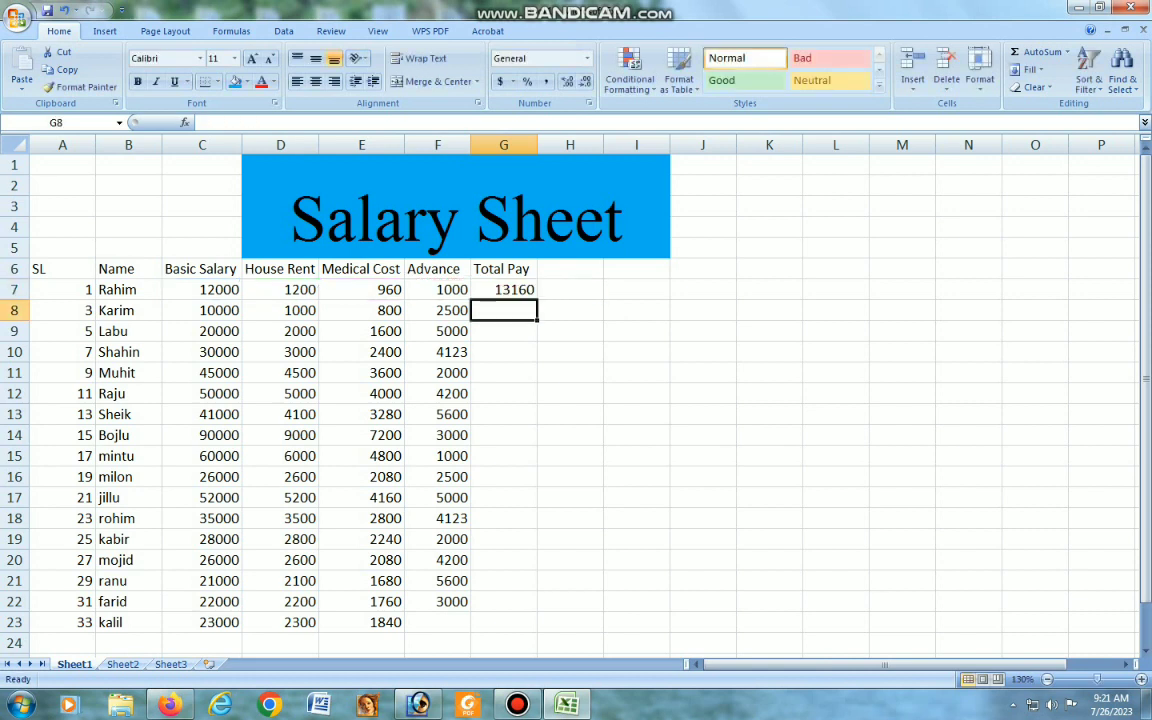
# Fill the total pay formula from G7 down to cell G23
pyautogui.click(636, 373)
pyautogui.click(504, 290)
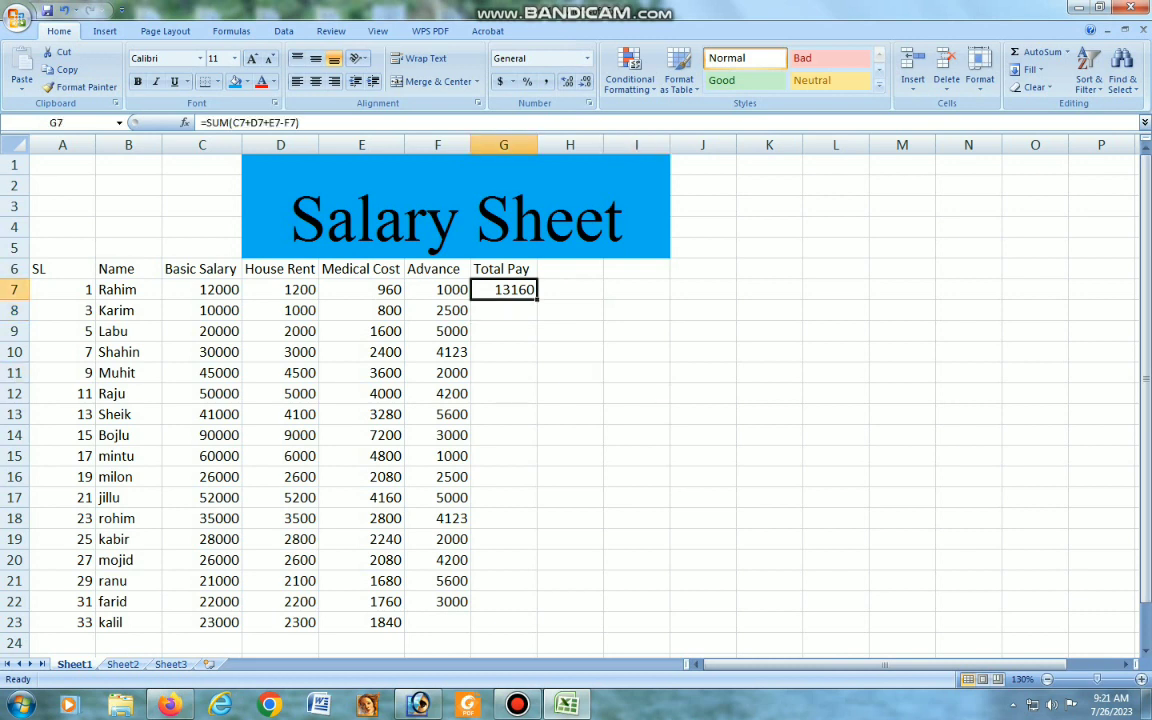
pyautogui.moveTo(537, 299); pyautogui.dragTo(520, 626)
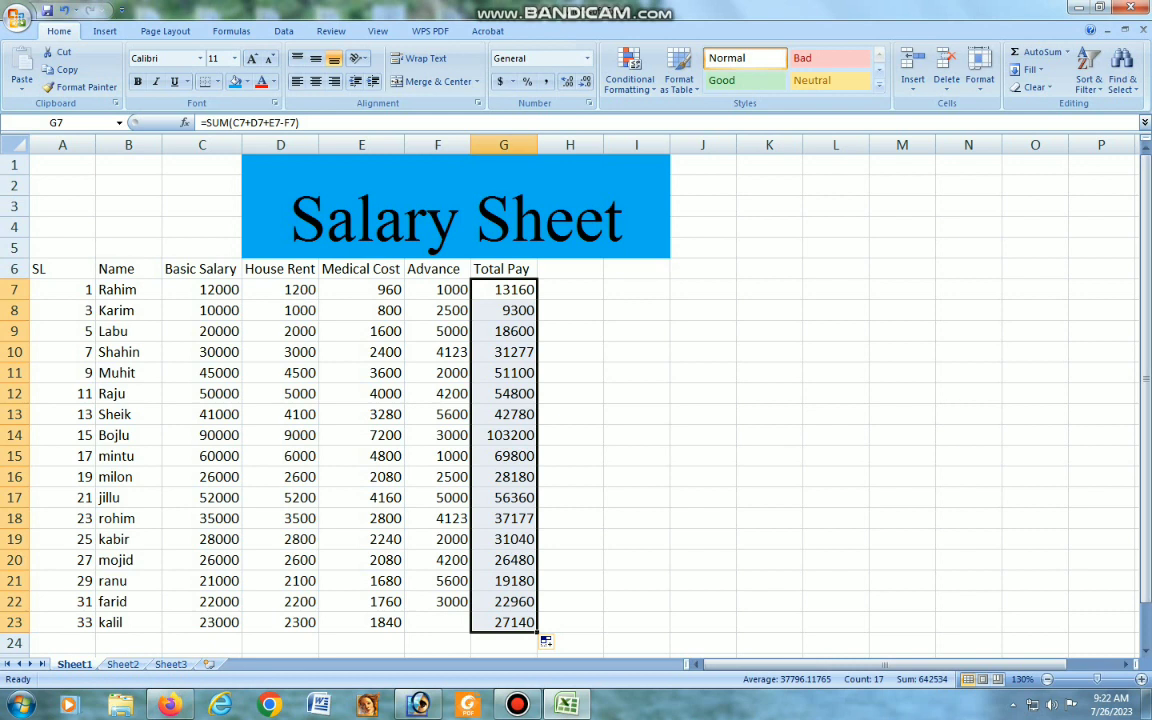
# Enter the missing advance 1500 in cell F23
pyautogui.click(438, 602)
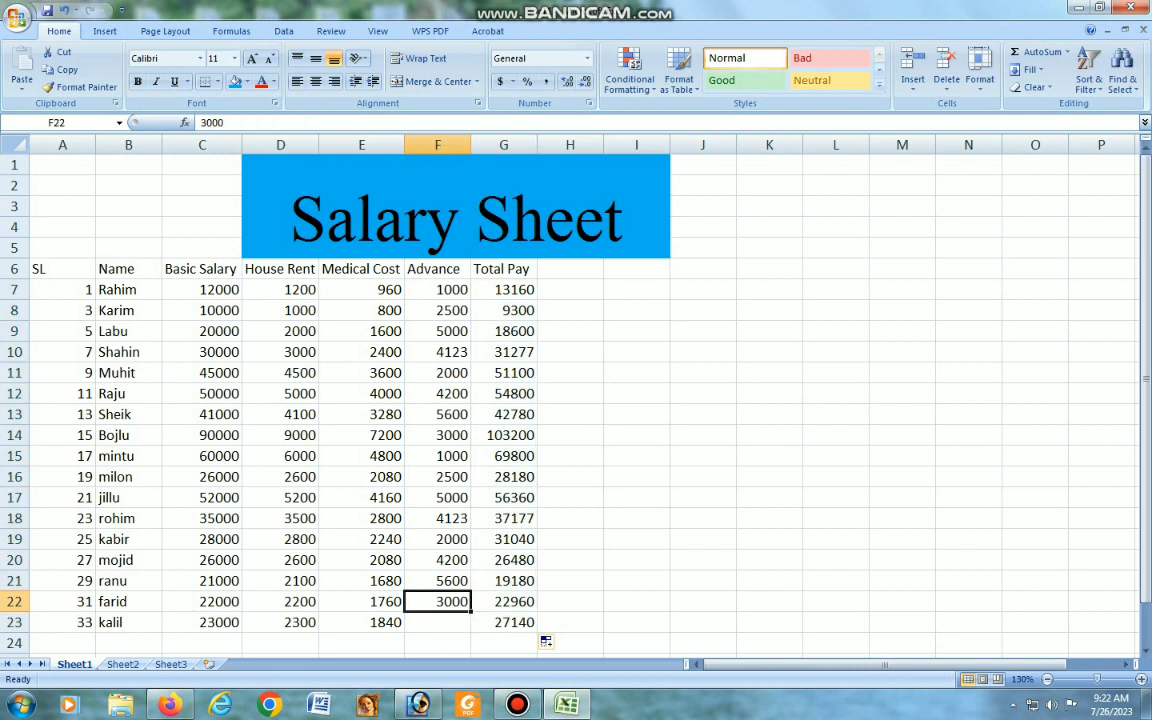
pyautogui.click(438, 622)
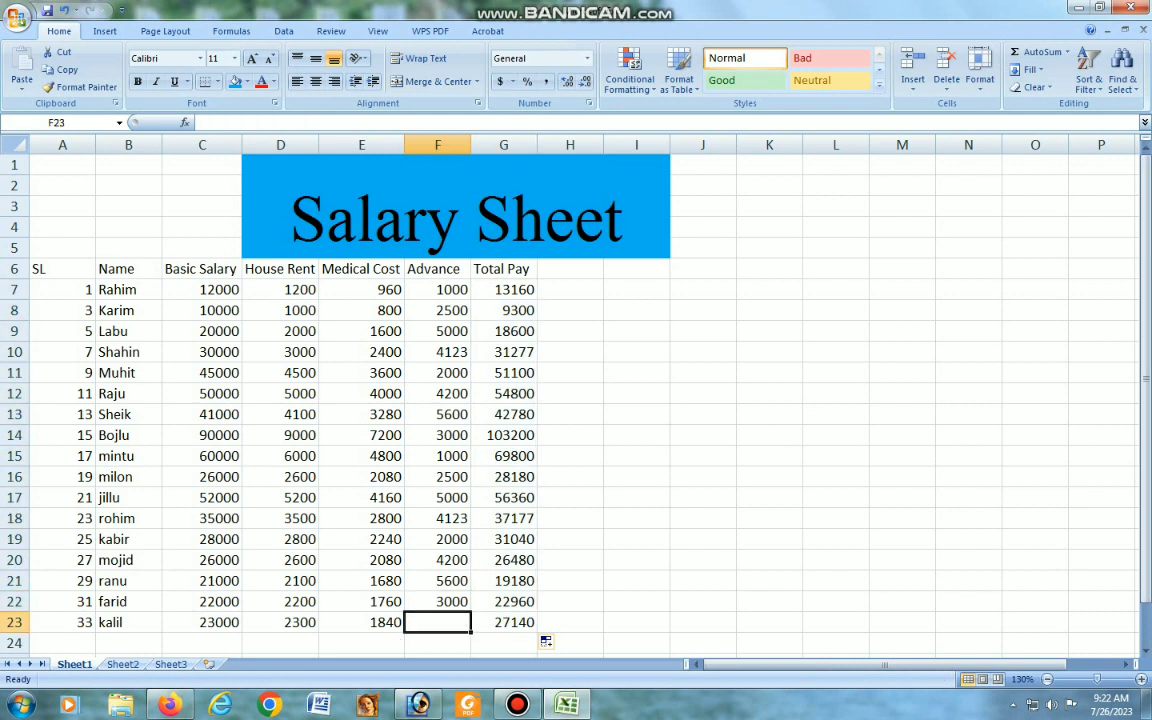
pyautogui.write('1500')
pyautogui.press('Tab')
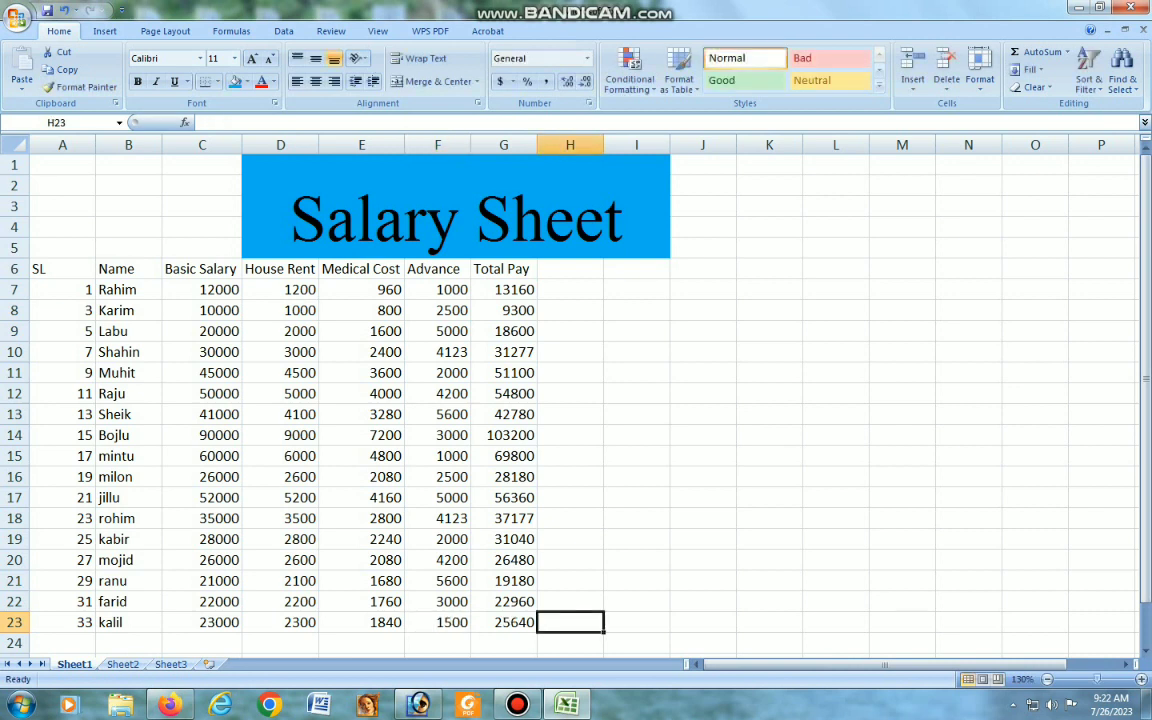
pyautogui.scroll(-1, 570, 400)
pyautogui.scroll(1, 570, 400)
pyautogui.scroll(-1, 570, 400)
pyautogui.scroll(1, 570, 400)
pyautogui.scroll(-1, 570, 400)
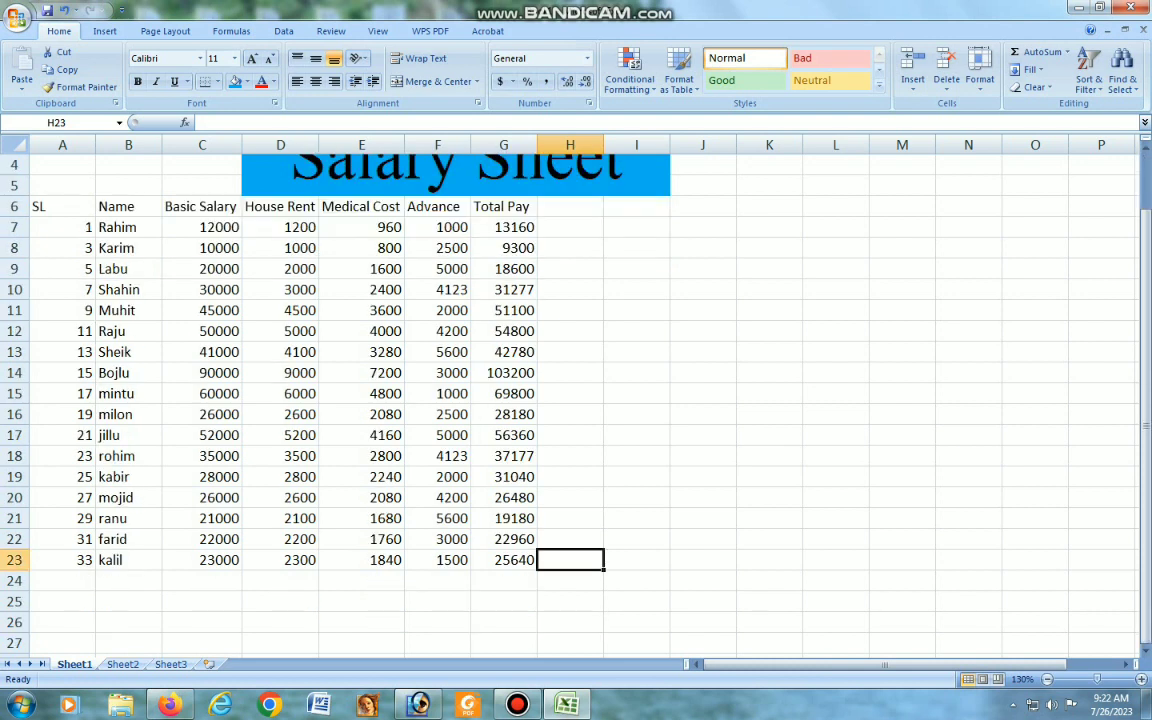
# Apply the Neutral cell style to the total pay values in G7 through G23
pyautogui.press('Left')
pyautogui.hotkey('shift', 'Up')
pyautogui.hotkey('shift', 'Up')
pyautogui.hotkey('shift', 'Up')
pyautogui.hotkey('shift', 'Up')
pyautogui.hotkey('shift', 'Up')
pyautogui.hotkey('shift', 'Up')
pyautogui.hotkey('shift', 'Up')
pyautogui.hotkey('shift', 'Up')
pyautogui.hotkey('shift', 'Up')
pyautogui.hotkey('shift', 'Up')
pyautogui.hotkey('shift', 'Up')
pyautogui.hotkey('shift', 'Up')
pyautogui.hotkey('shift', 'Up')
pyautogui.hotkey('shift', 'Up')
pyautogui.hotkey('shift', 'Up')
pyautogui.hotkey('shift', 'Up')
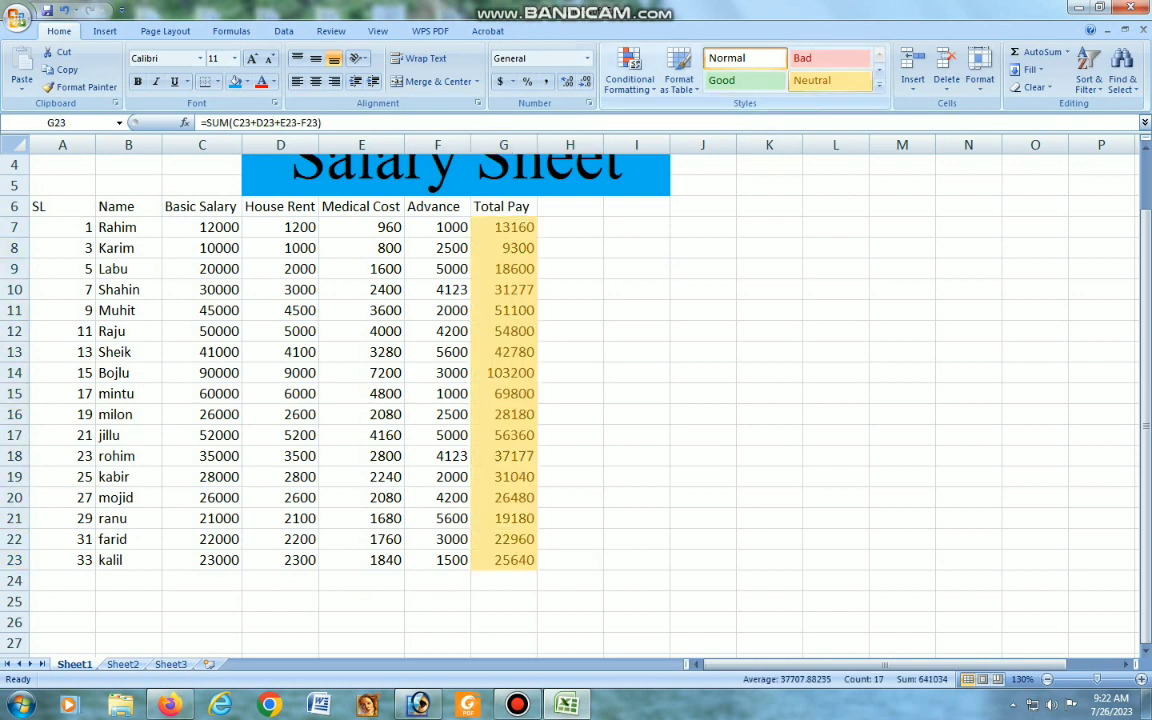
pyautogui.click(814, 81)
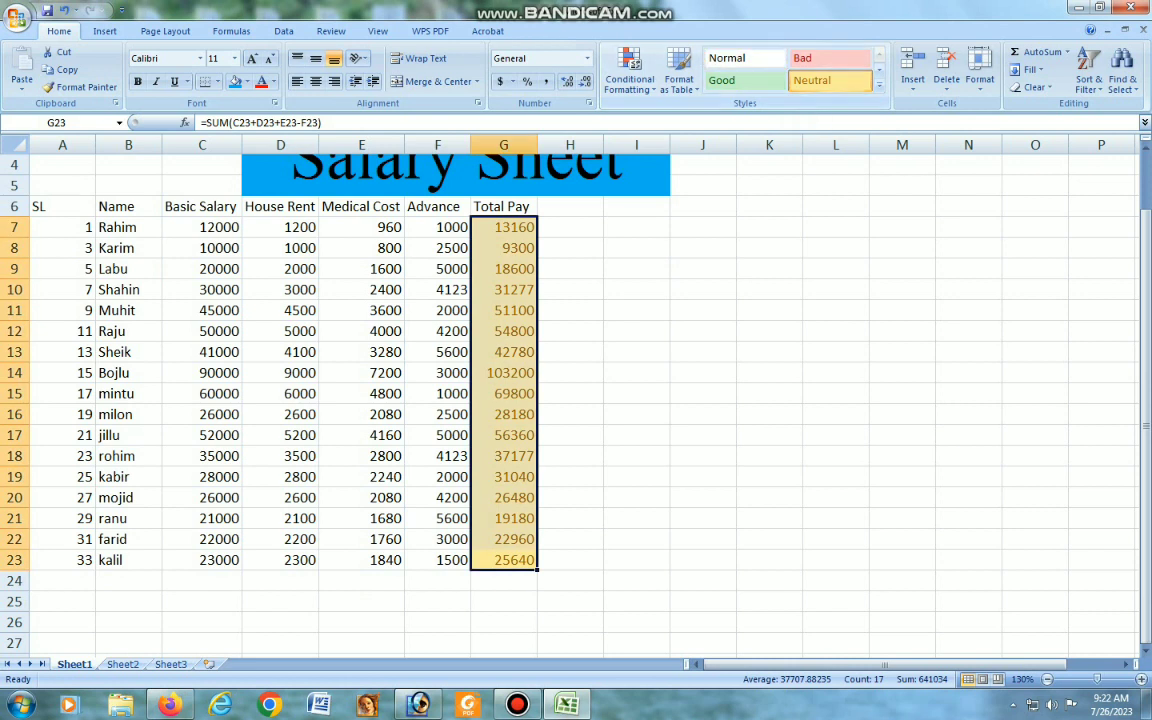
pyautogui.click(636, 477)
# Apply the Bad cell style to the header row from "SL" to "Total Pay" in A6 through G6
pyautogui.scroll(1, 636, 477)
pyautogui.moveTo(38, 268); pyautogui.dragTo(503, 268)
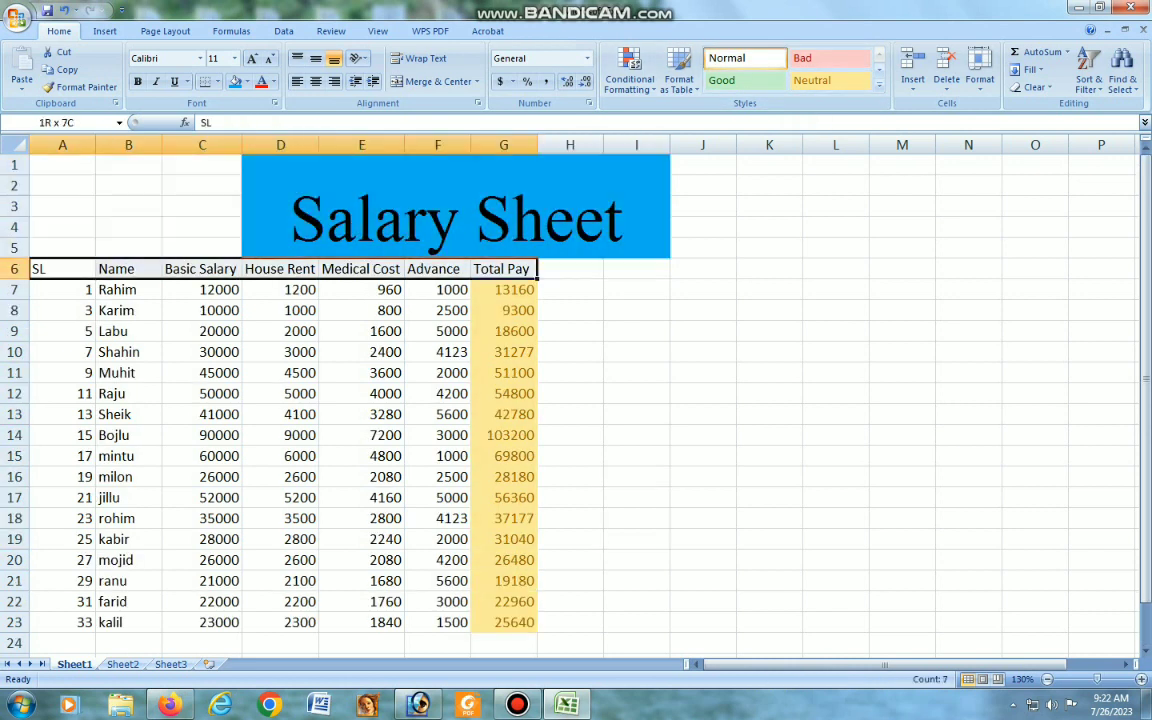
pyautogui.click(828, 59)
pyautogui.click(703, 394)
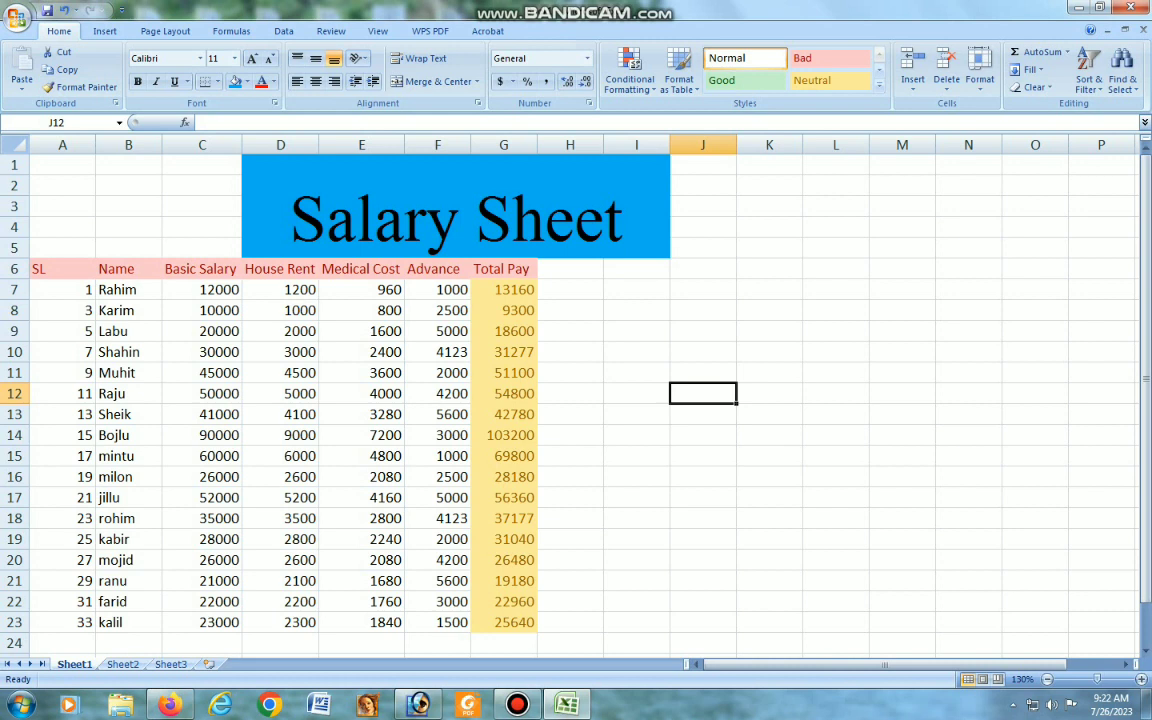
pyautogui.click(1051, 705)
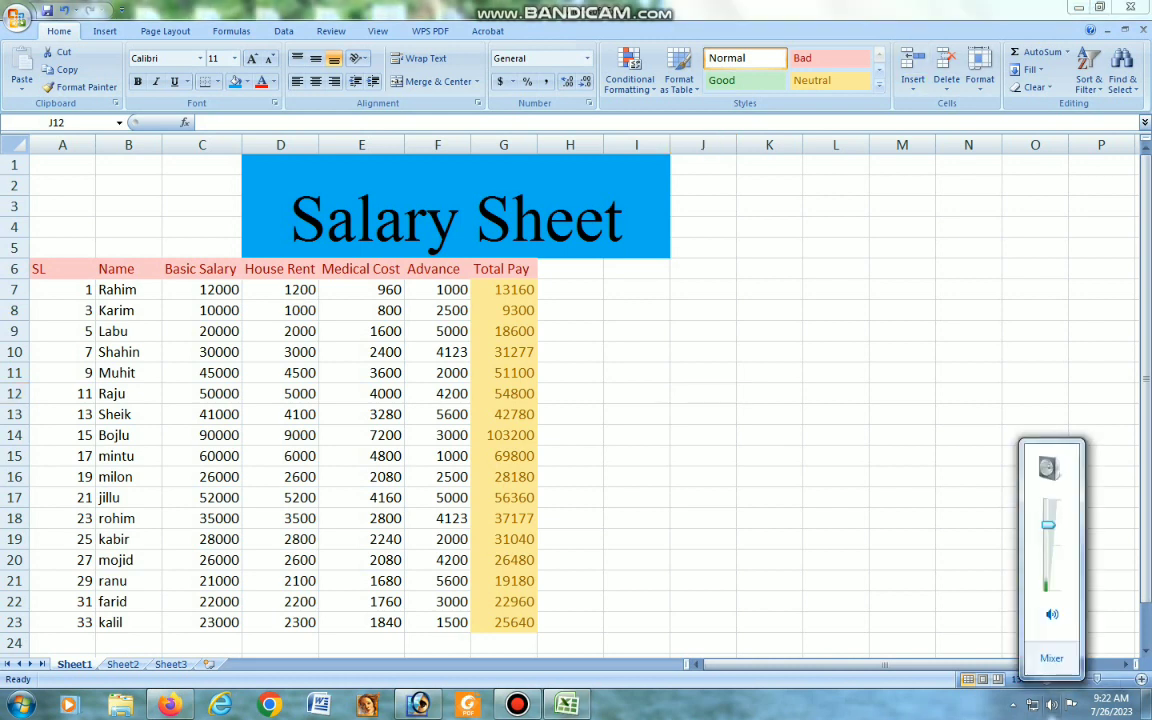
pyautogui.click(1051, 705)
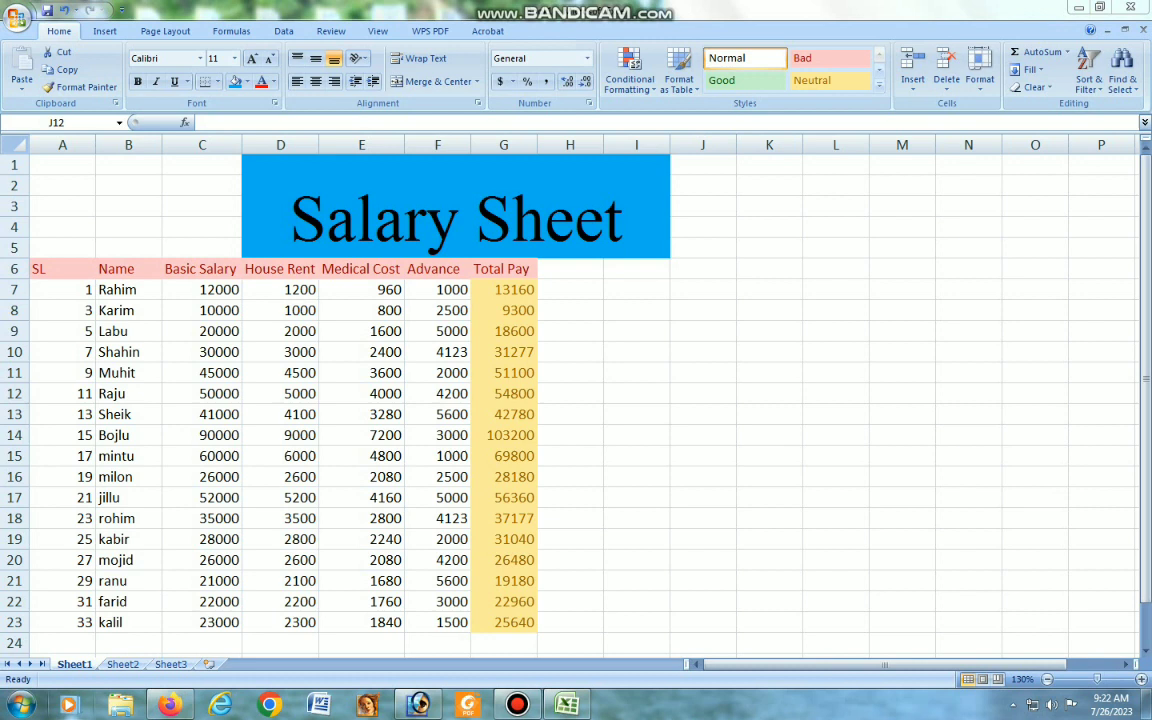